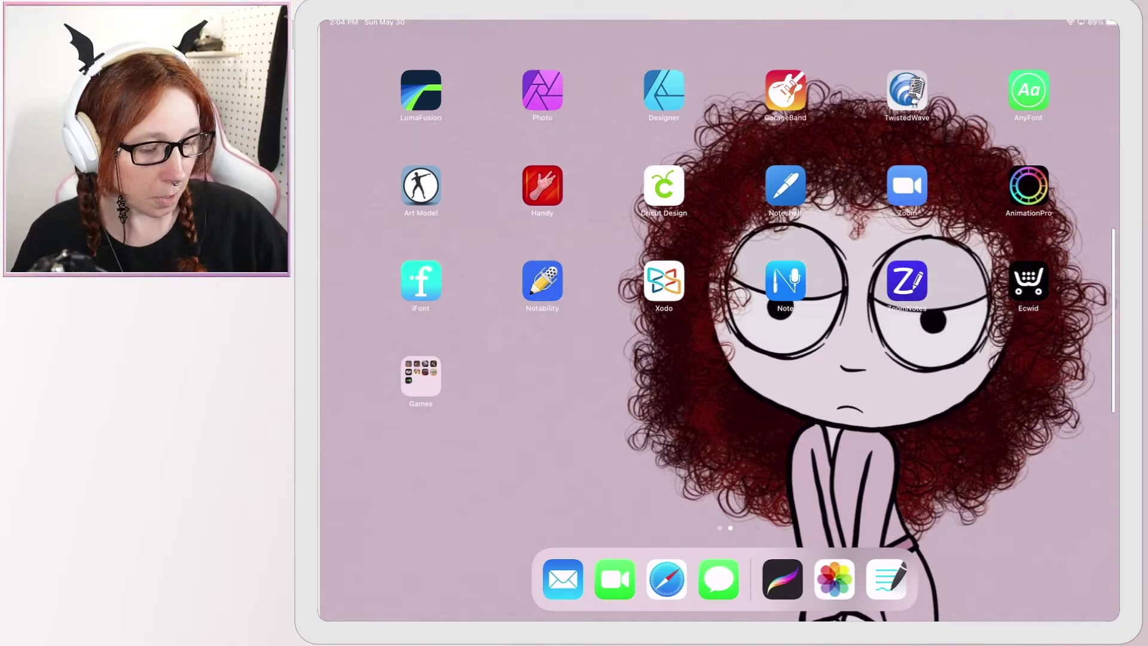
# - Launch ZoomNotes, grant Reminders access, and dismiss the Welcome dialog
pyautogui.click(908, 281)
pyautogui.click(724, 356)
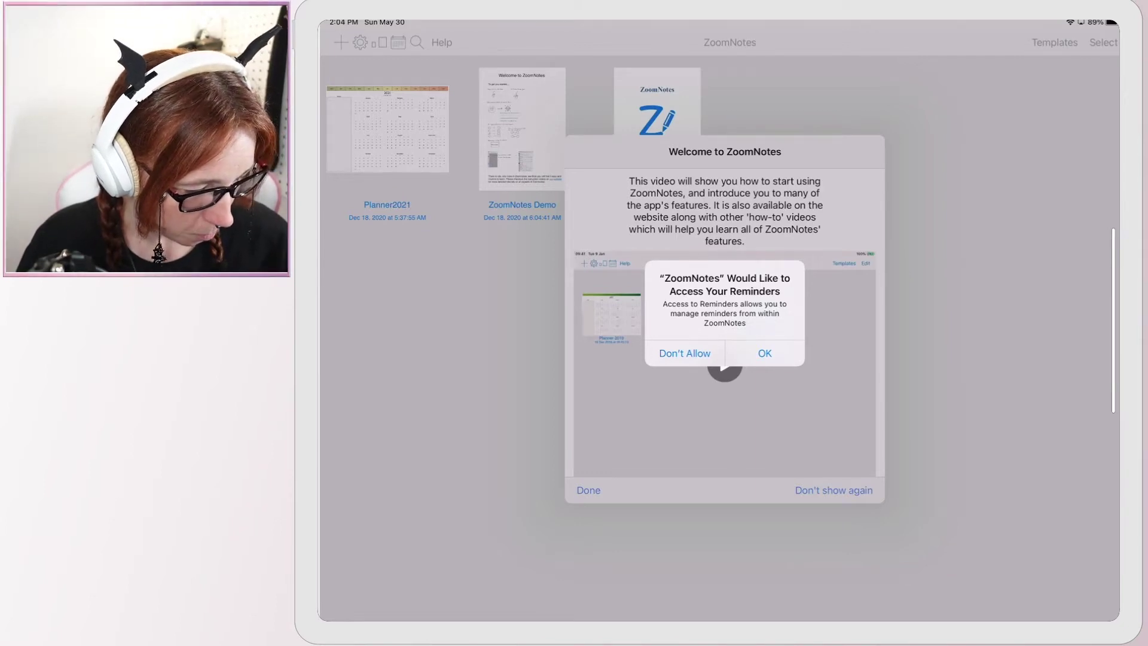
pyautogui.click(765, 353)
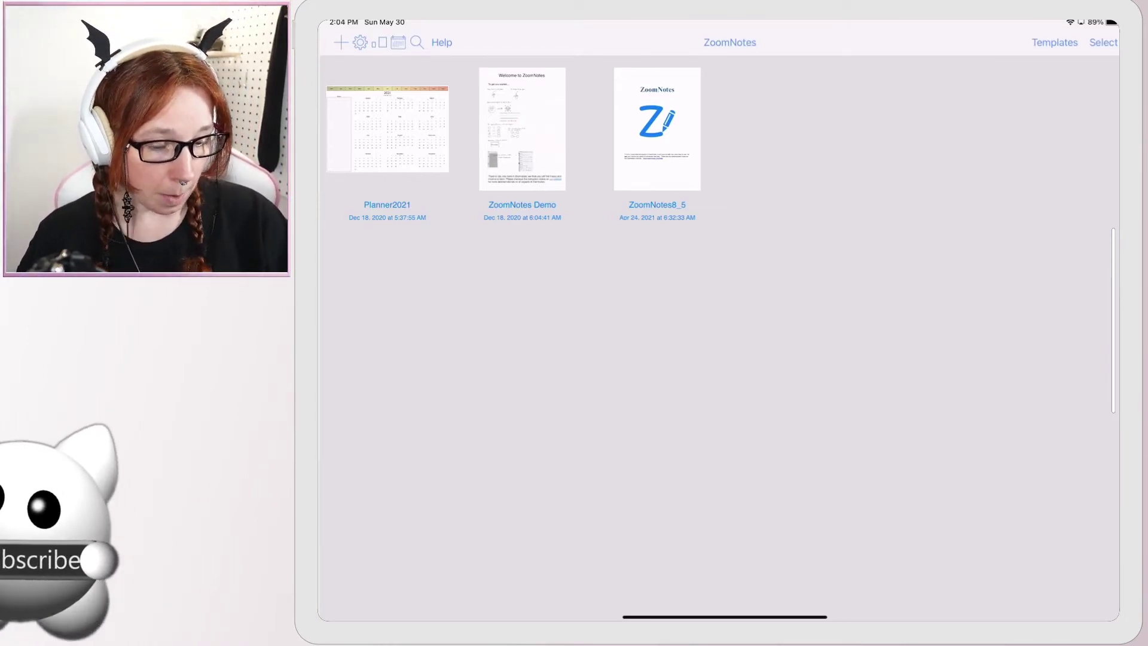
# - Import the Square file from iCloud Drive's Daily Photos folder as a new document
pyautogui.click(341, 42)
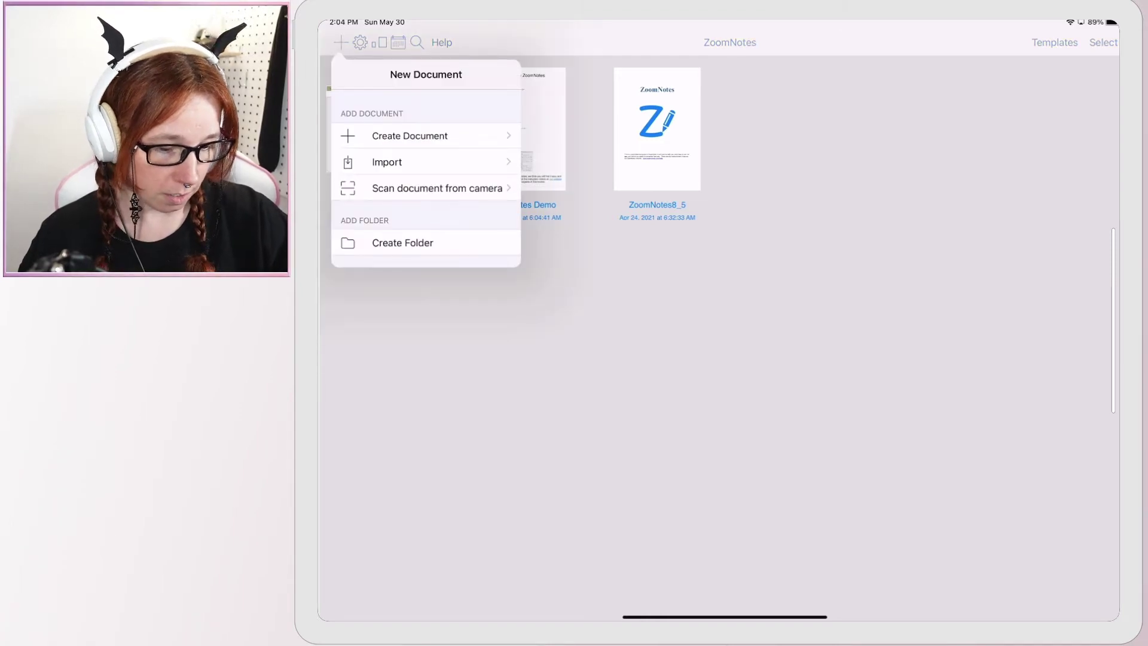
pyautogui.click(386, 161)
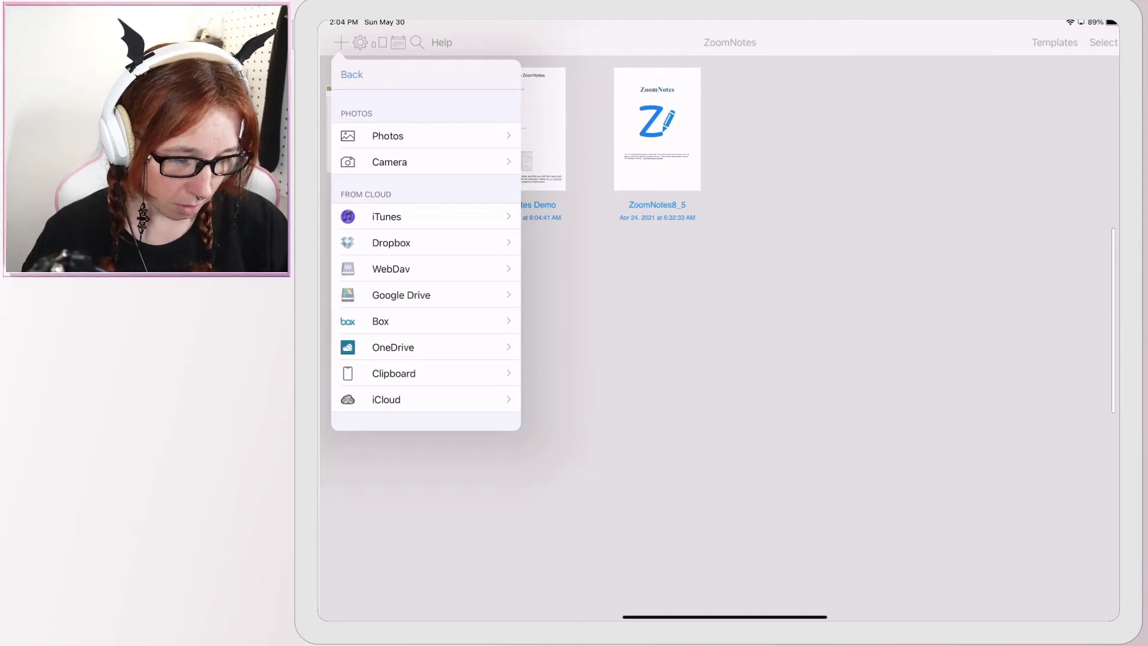
pyautogui.click(386, 399)
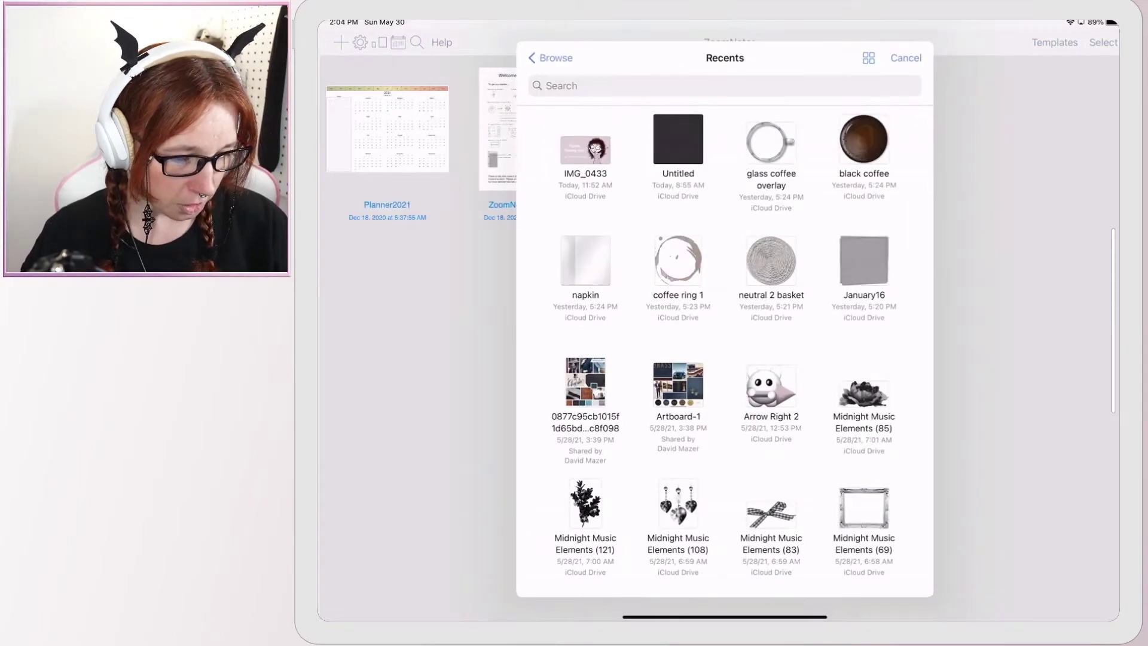
pyautogui.click(543, 59)
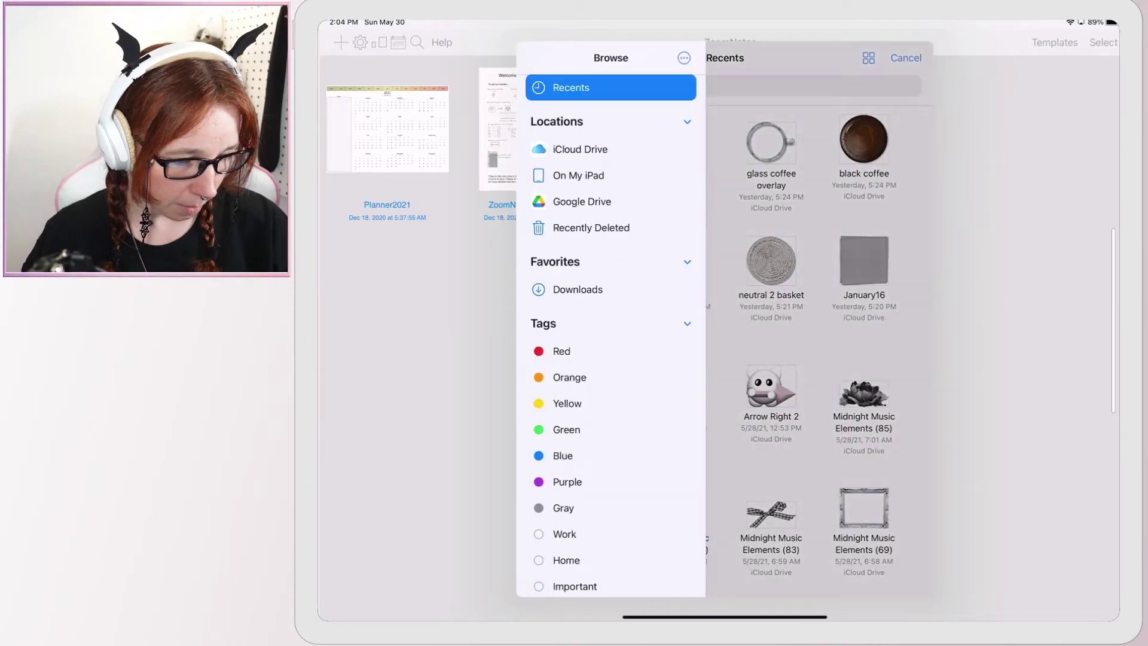
pyautogui.click(583, 149)
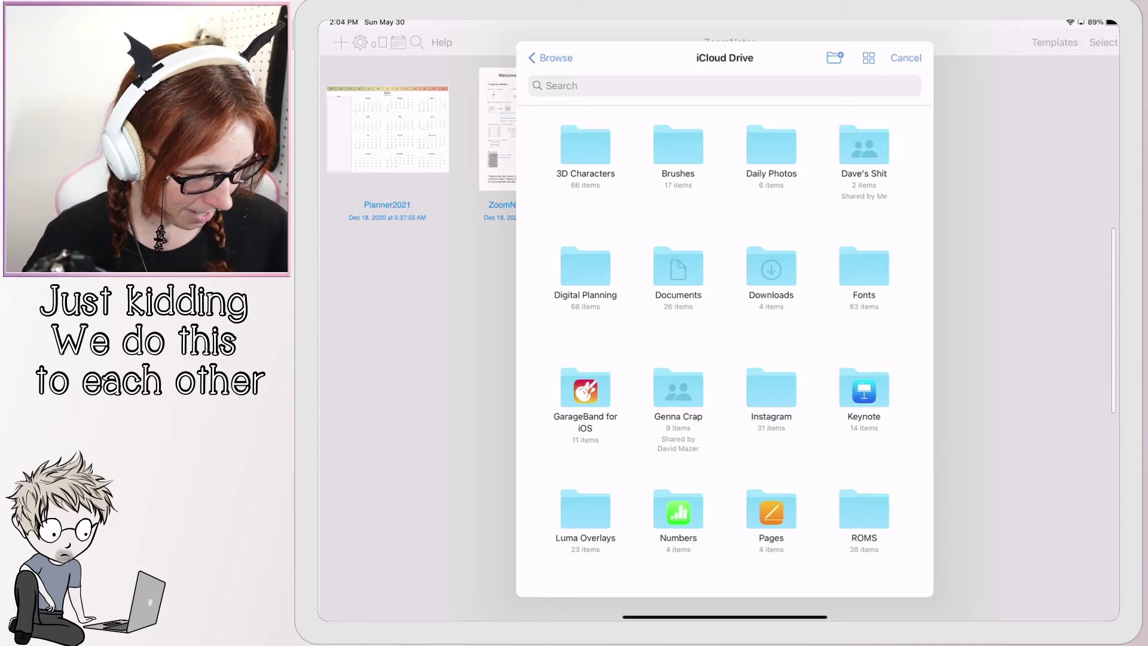
pyautogui.click(771, 148)
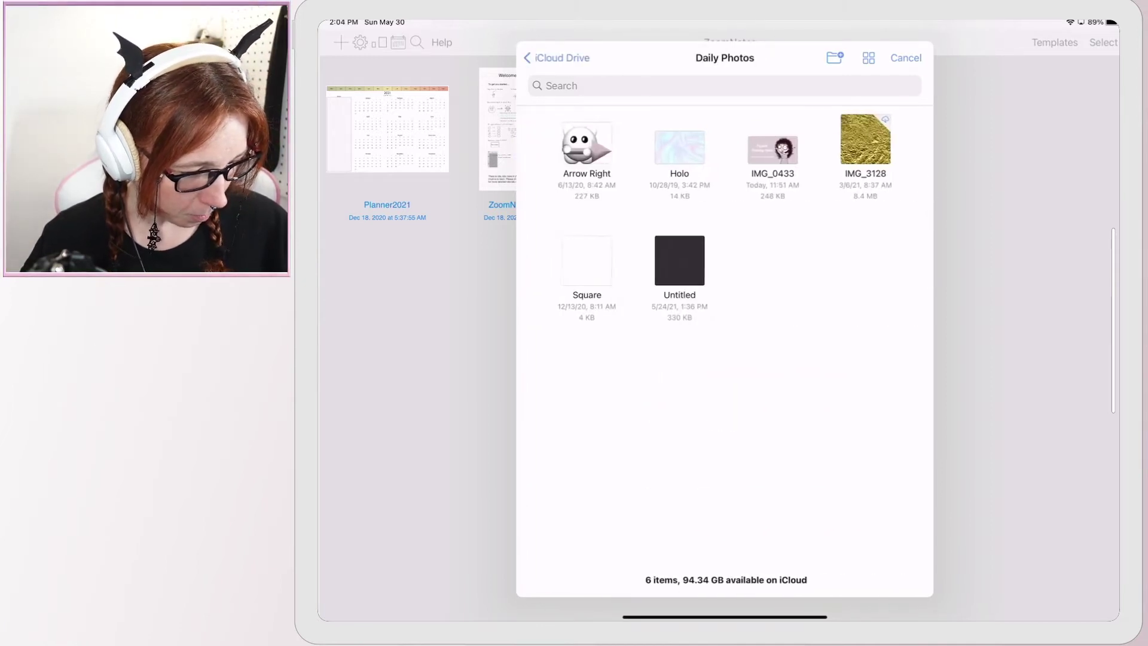
pyautogui.click(906, 58)
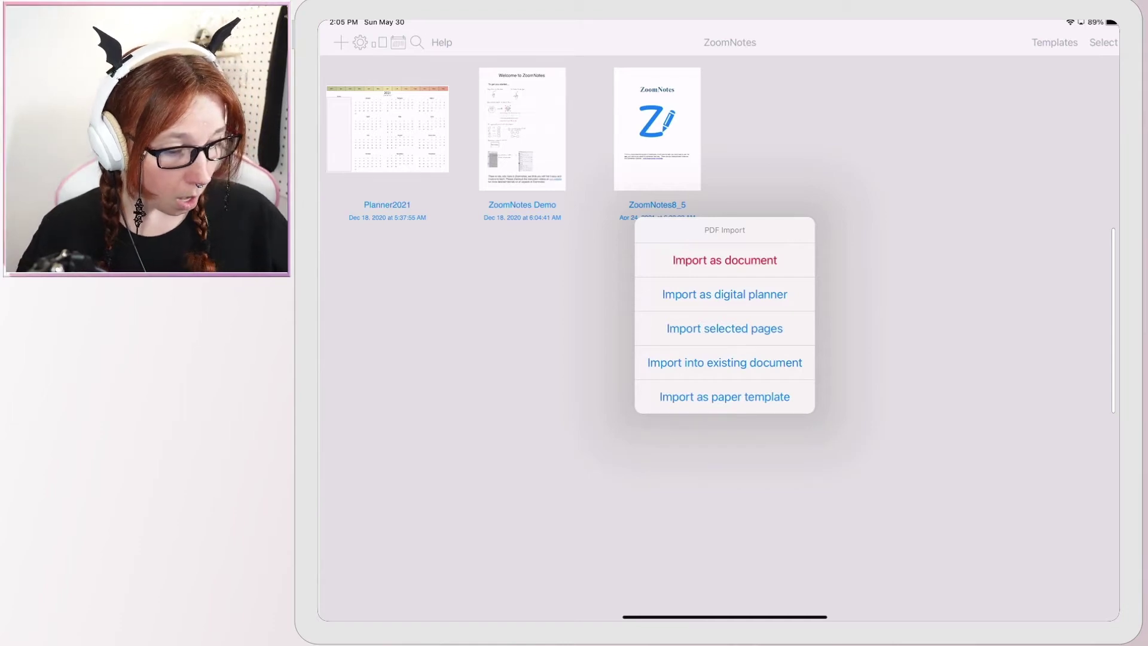
pyautogui.click(726, 294)
pyautogui.scroll(-3, 726, 336)
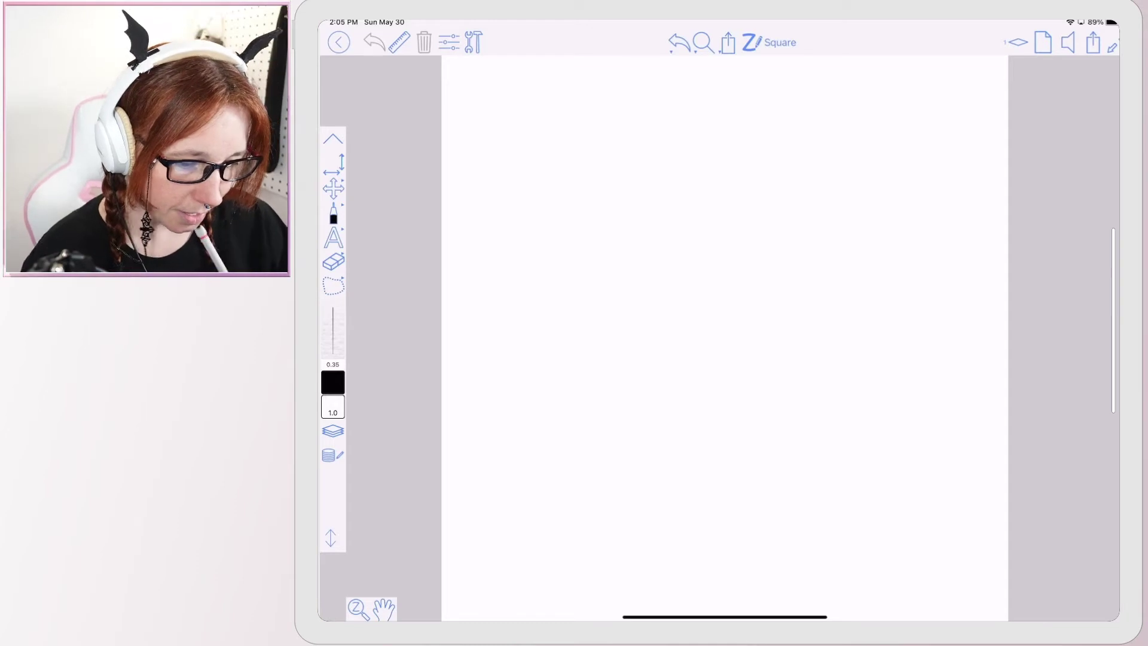
# - Select the Text tool from the Tools popover, then close the popover
pyautogui.click(473, 43)
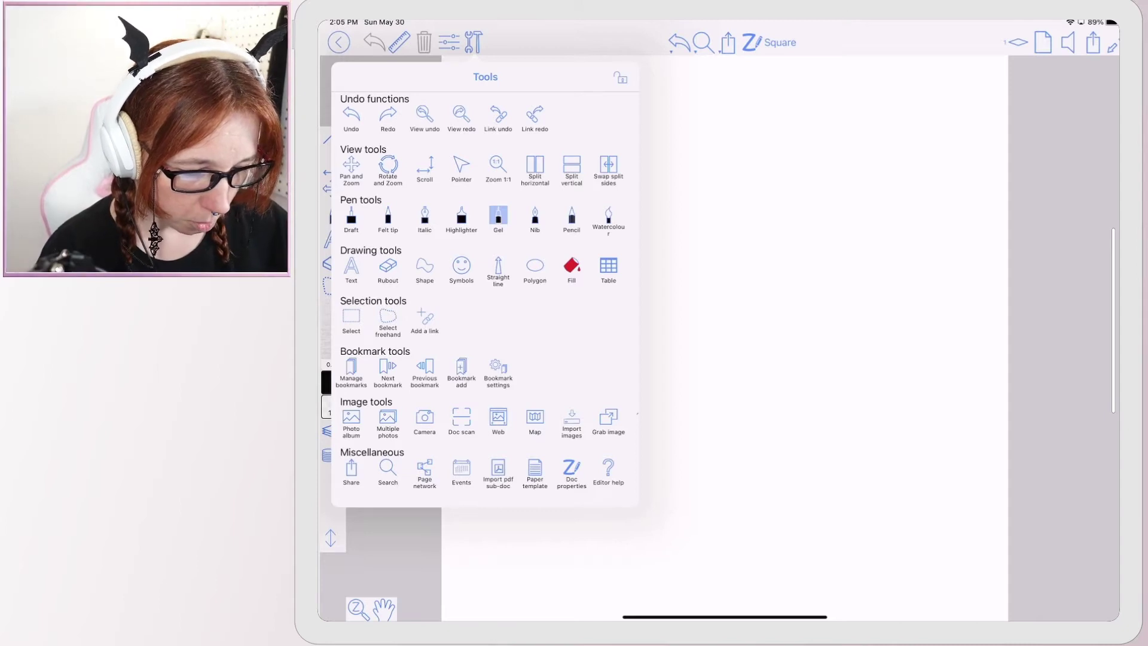
pyautogui.click(350, 218)
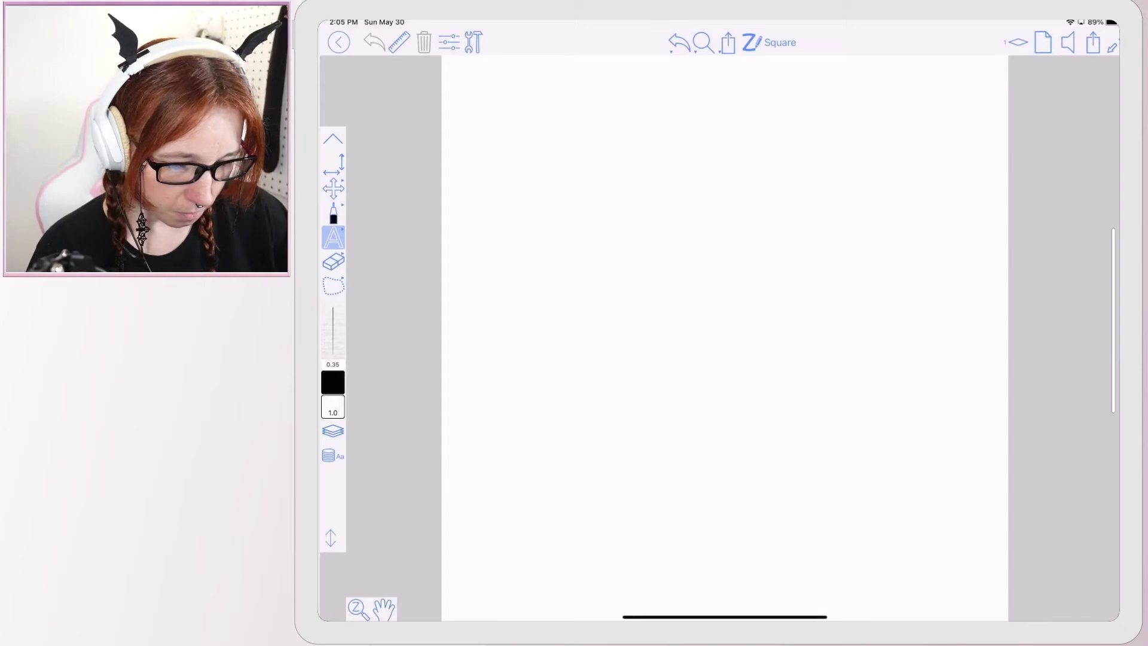
pyautogui.click(333, 237)
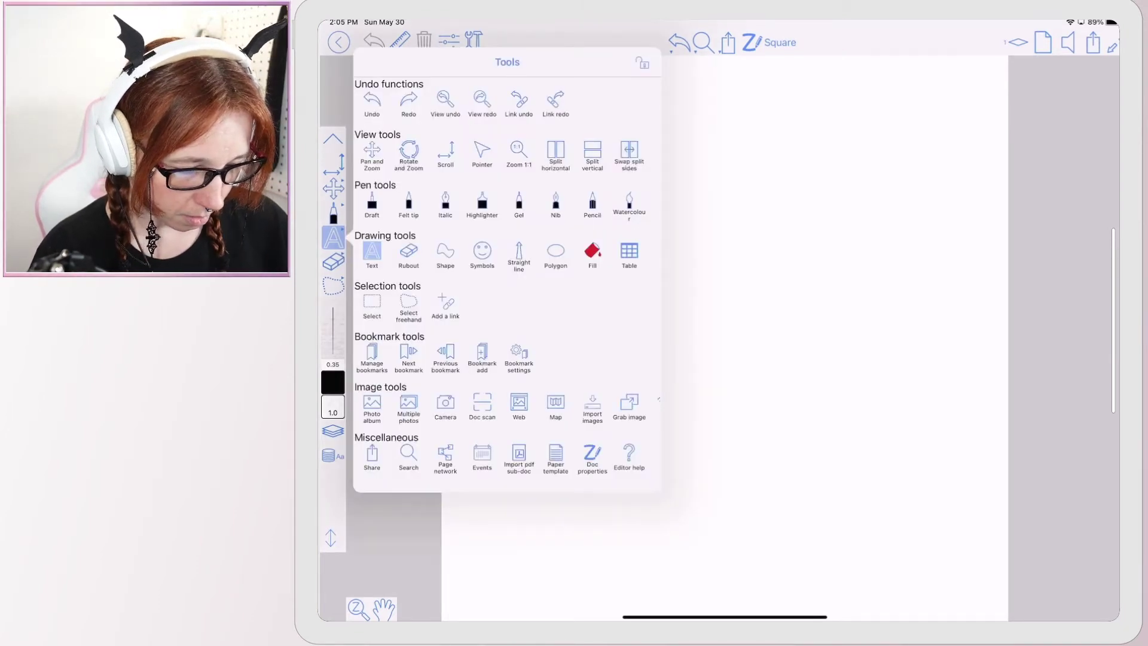
pyautogui.click(373, 254)
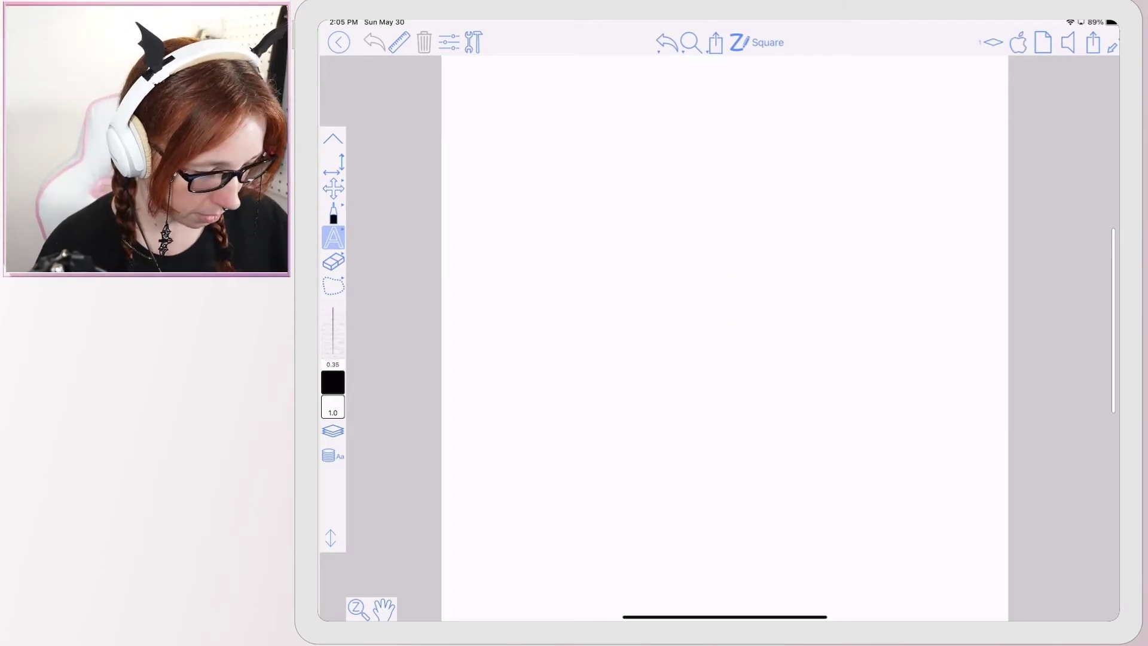
# - Place a text box on the page and set it to Chester at 62 pt
pyautogui.click(638, 284)
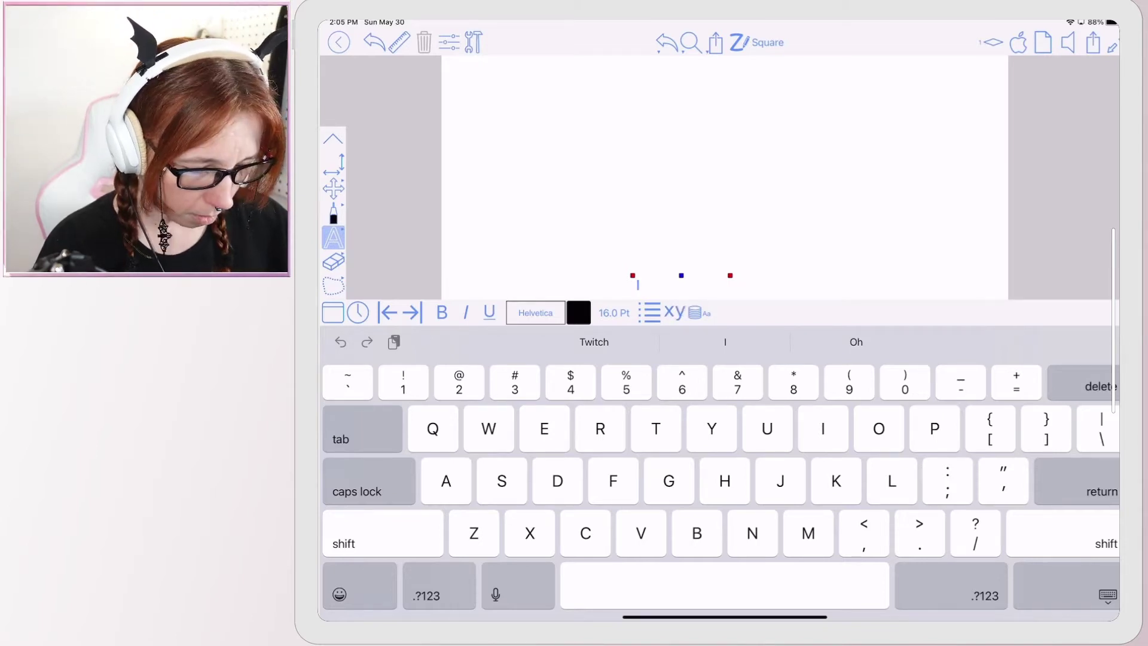
pyautogui.click(535, 312)
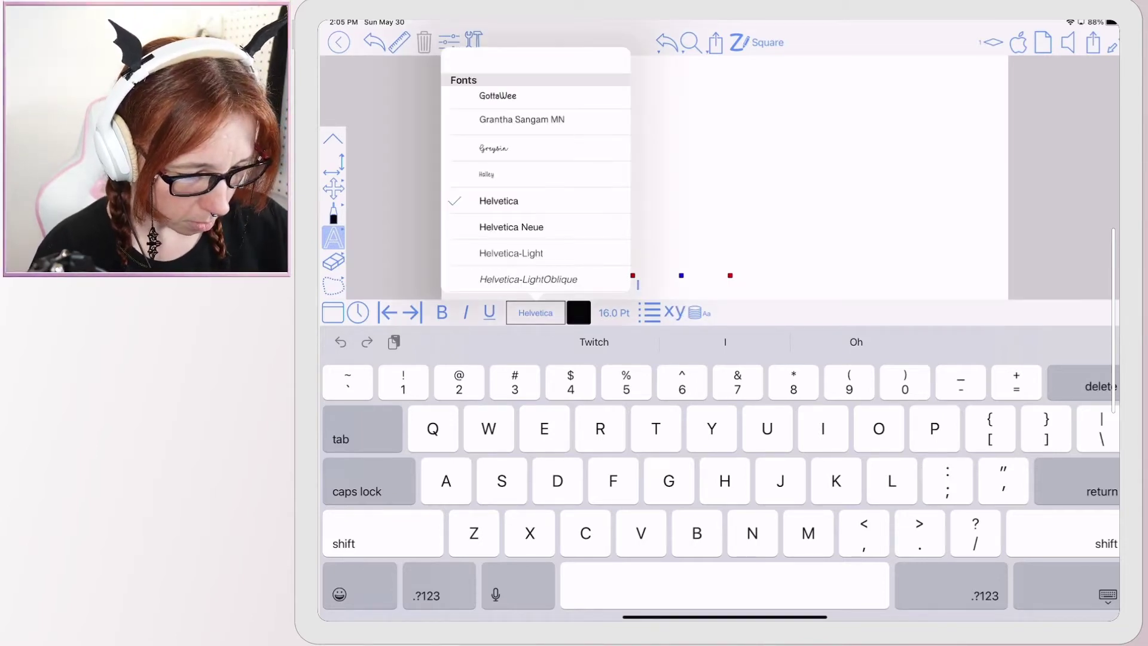
pyautogui.scroll(5, 536, 189)
pyautogui.scroll(10, 536, 189)
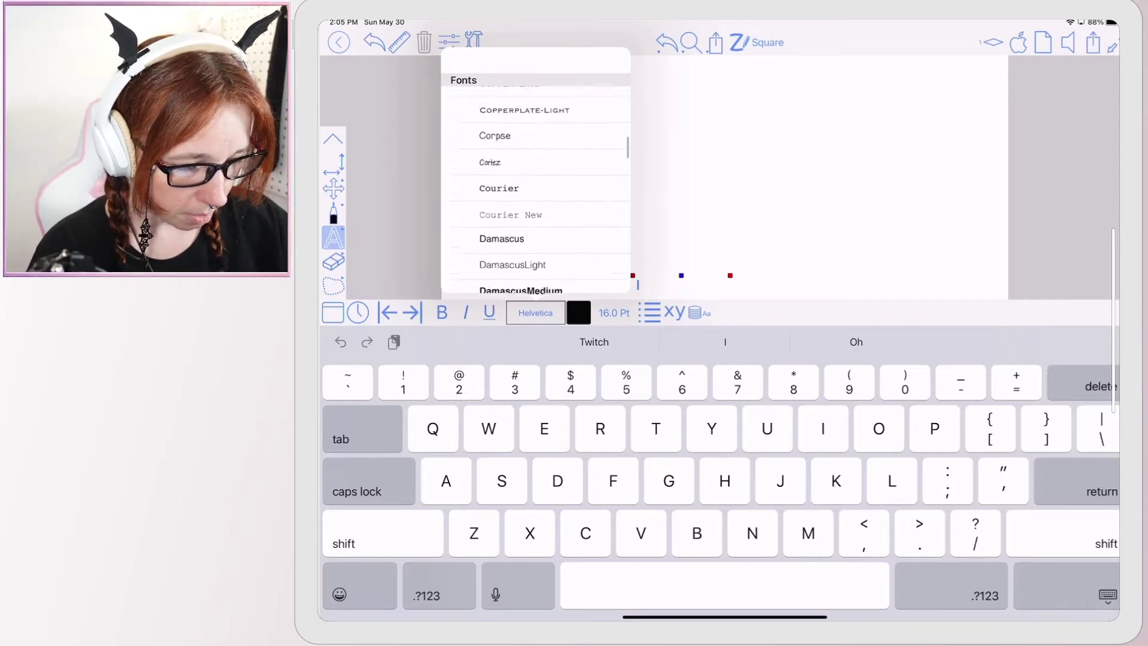
pyautogui.scroll(5, 536, 189)
pyautogui.scroll(5, 535, 188)
pyautogui.scroll(-3, 536, 189)
pyautogui.scroll(-3, 536, 188)
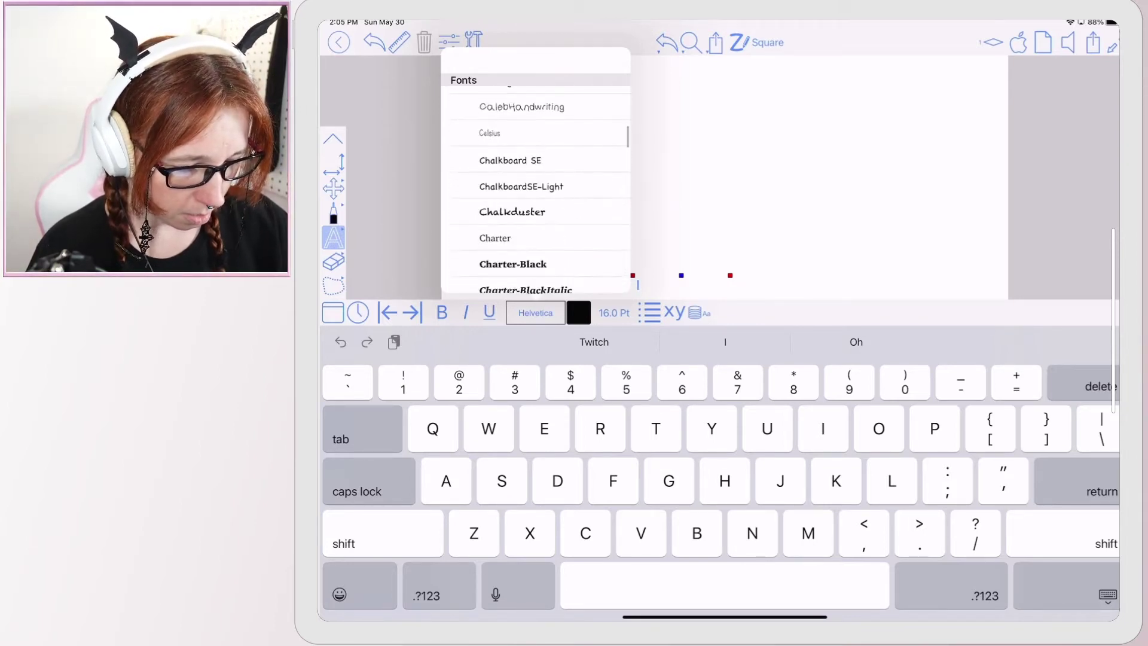
pyautogui.scroll(-3, 535, 188)
pyautogui.click(495, 166)
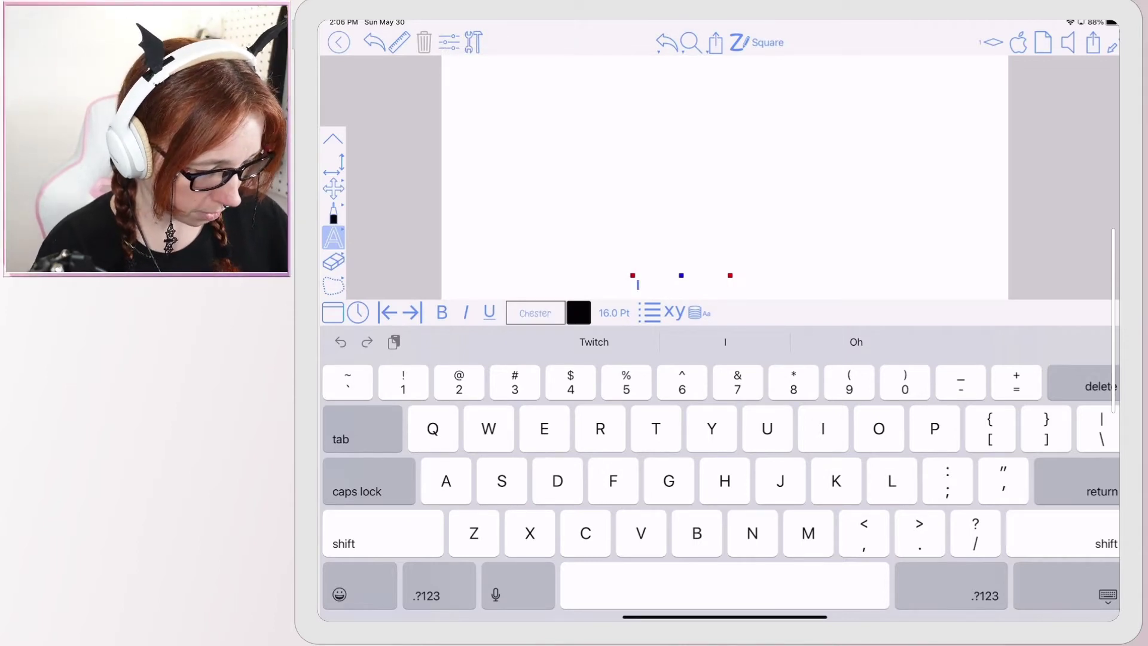
pyautogui.click(614, 312)
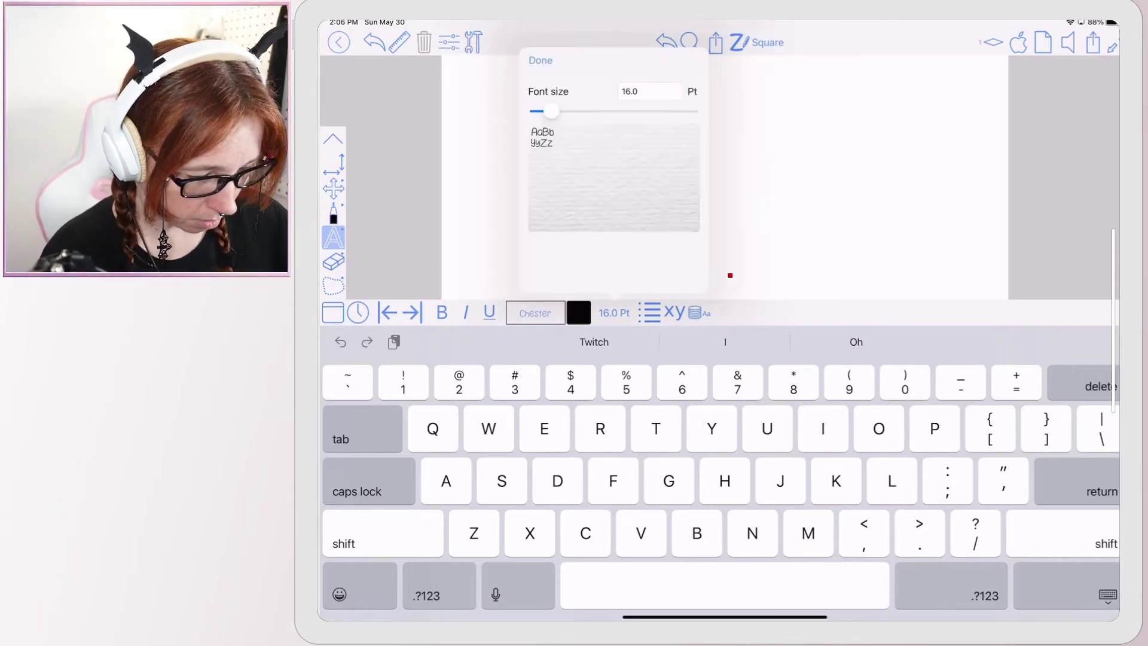
pyautogui.moveTo(549, 111); pyautogui.dragTo(590, 110)
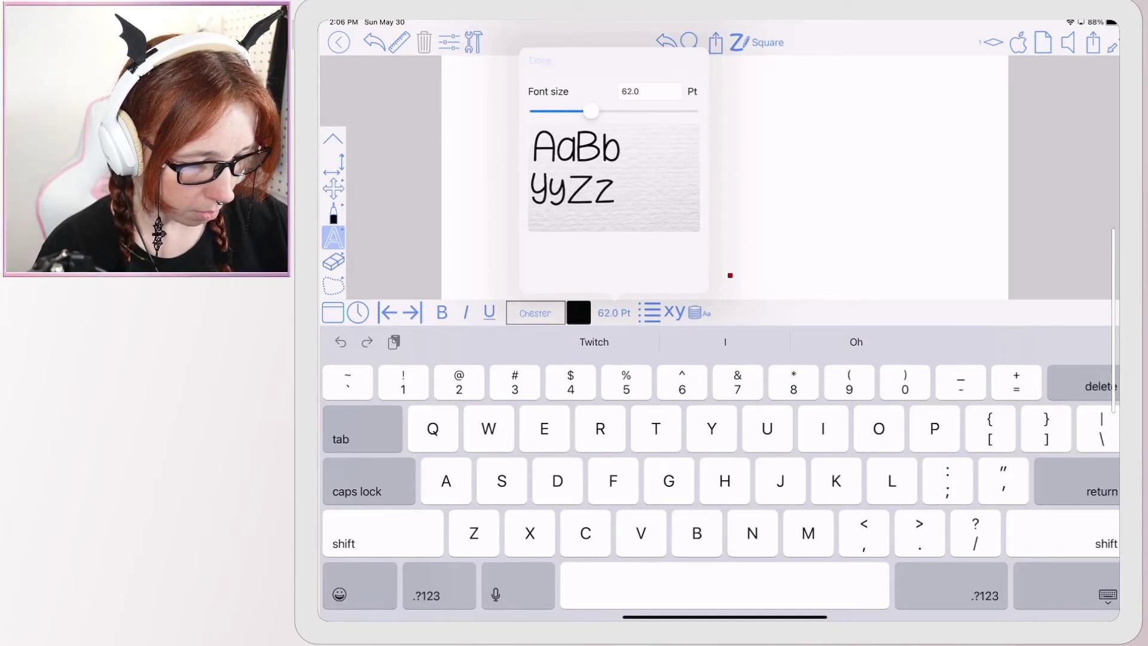
# - Enter 'Test font' and widen its text box so it fits on one line
pyautogui.click(637, 281)
pyautogui.write('Test')
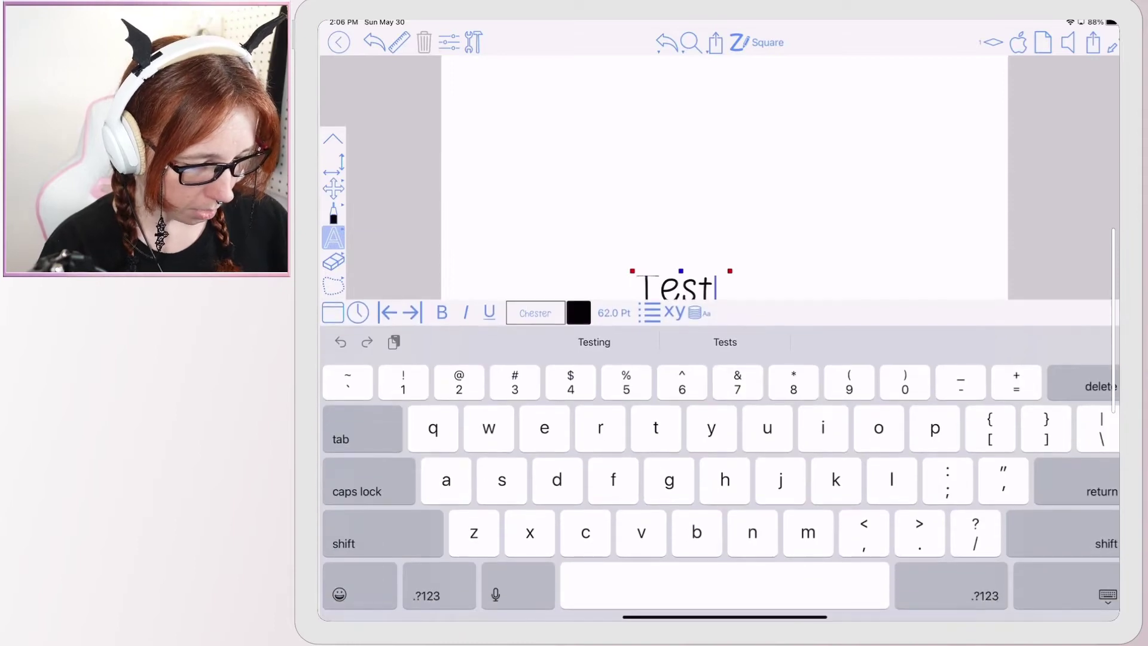
pyautogui.write(' f')
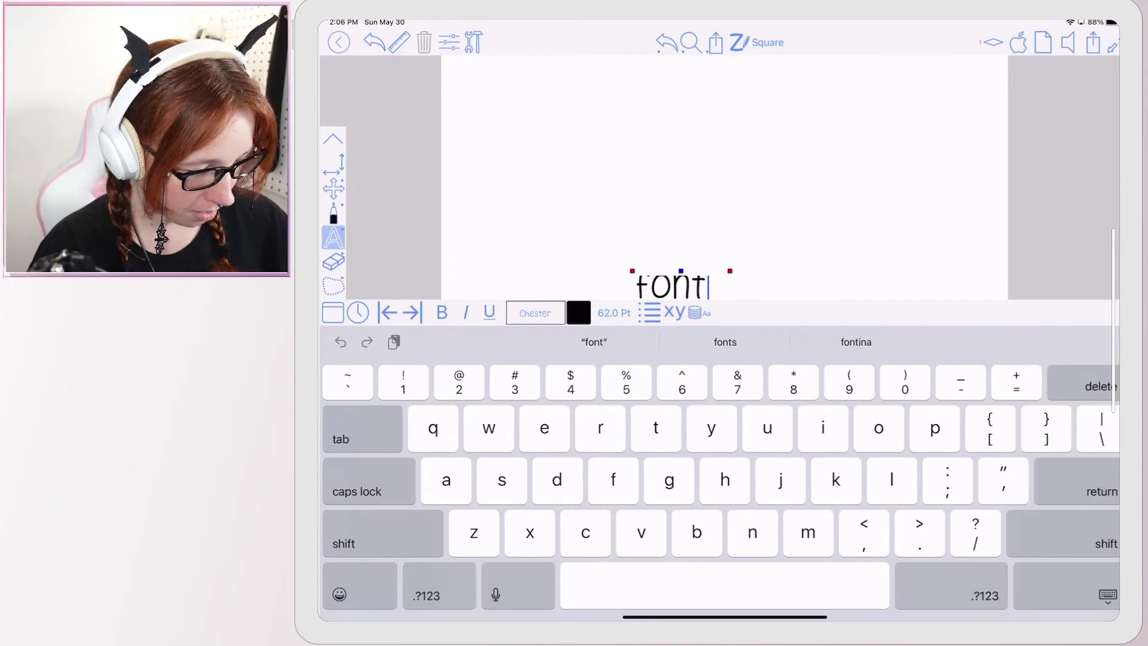
pyautogui.click(1109, 595)
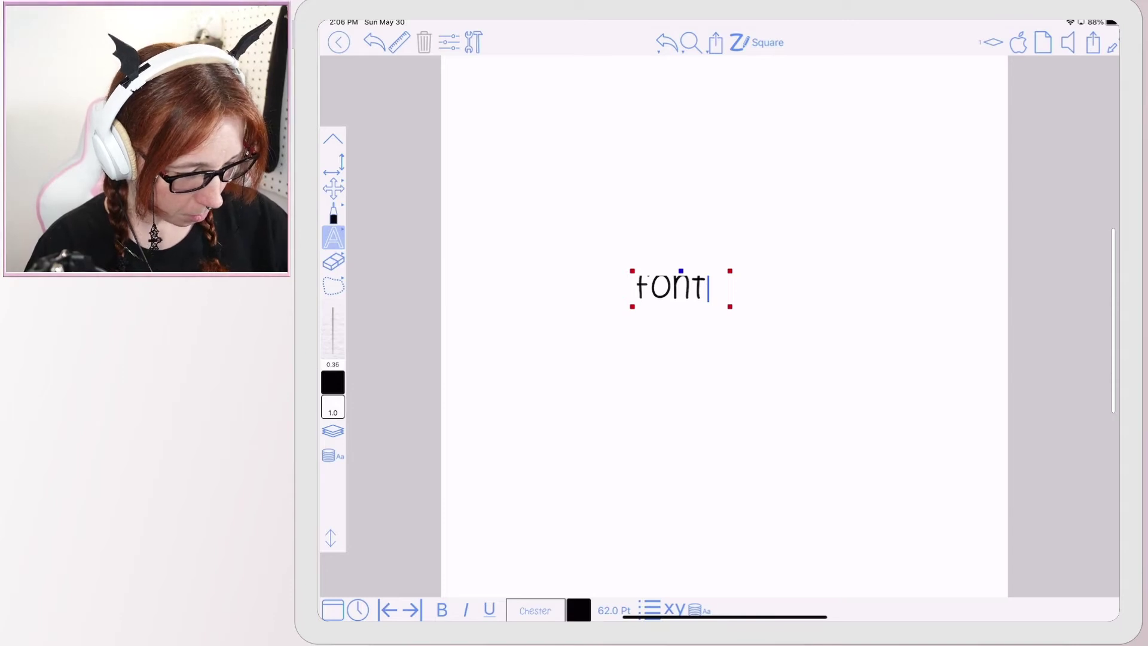
pyautogui.moveTo(731, 270)
pyautogui.mouseDown()
pyautogui.moveTo(786, 222)
pyautogui.moveTo(814, 222)
pyautogui.mouseUp()
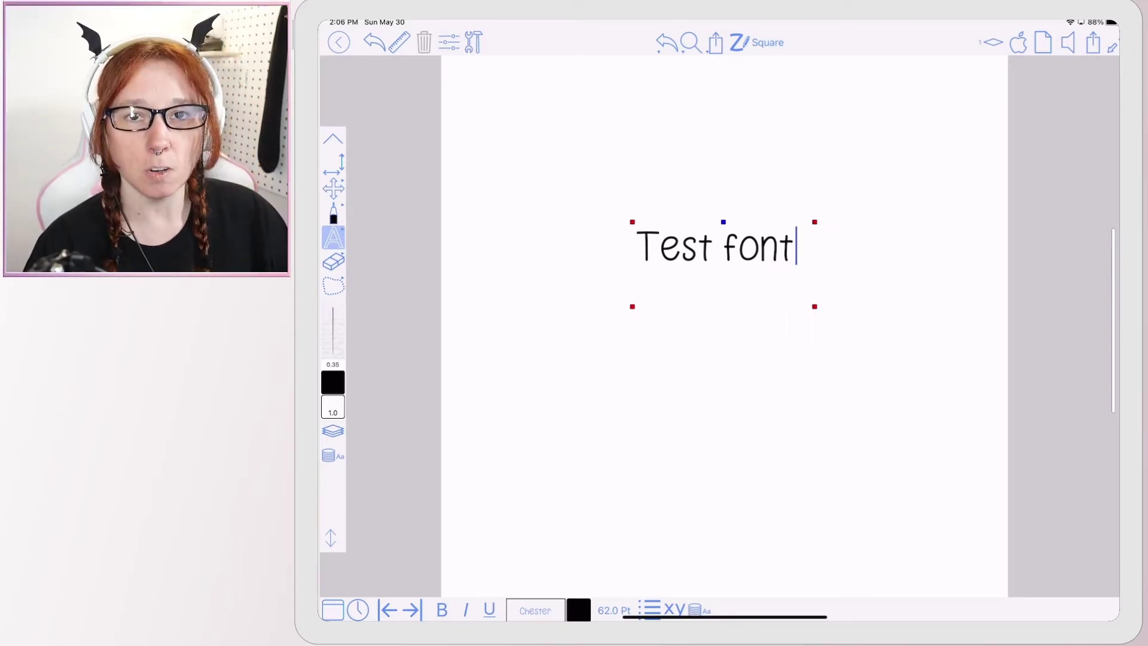
pyautogui.moveTo(814, 306)
pyautogui.mouseDown()
pyautogui.moveTo(824, 259)
pyautogui.moveTo(825, 274)
pyautogui.moveTo(806, 276)
pyautogui.mouseUp()
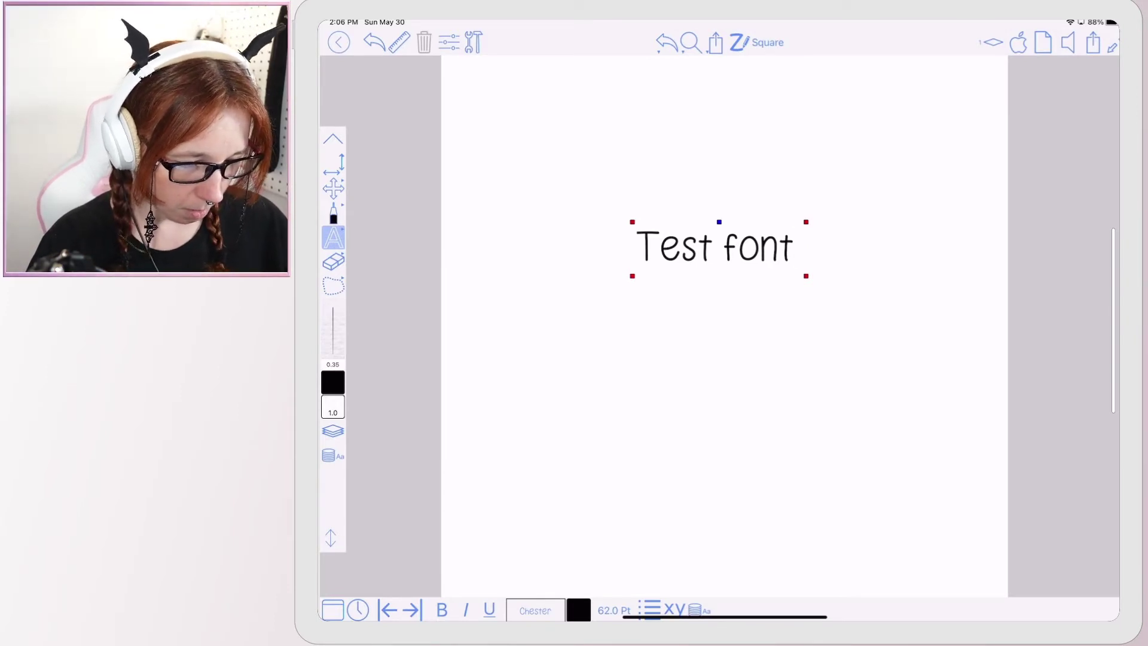
# - Review bullet styles for 'Test font' without applying any, then end text editing
pyautogui.press('Escape')
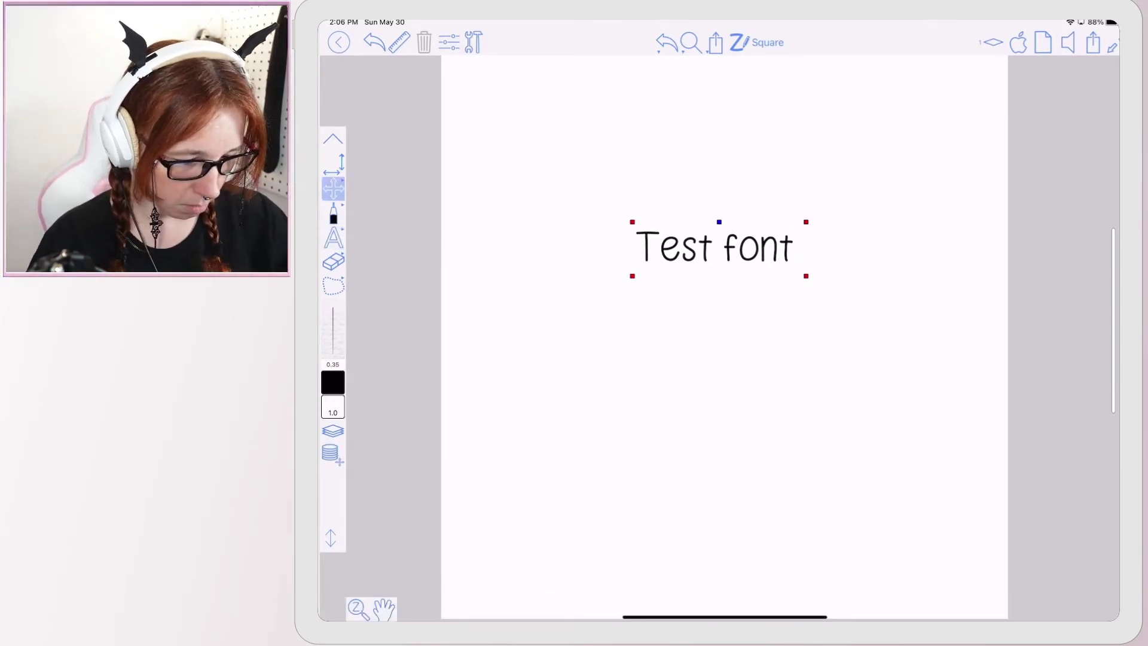
pyautogui.moveTo(712, 247); pyautogui.dragTo(715, 248)
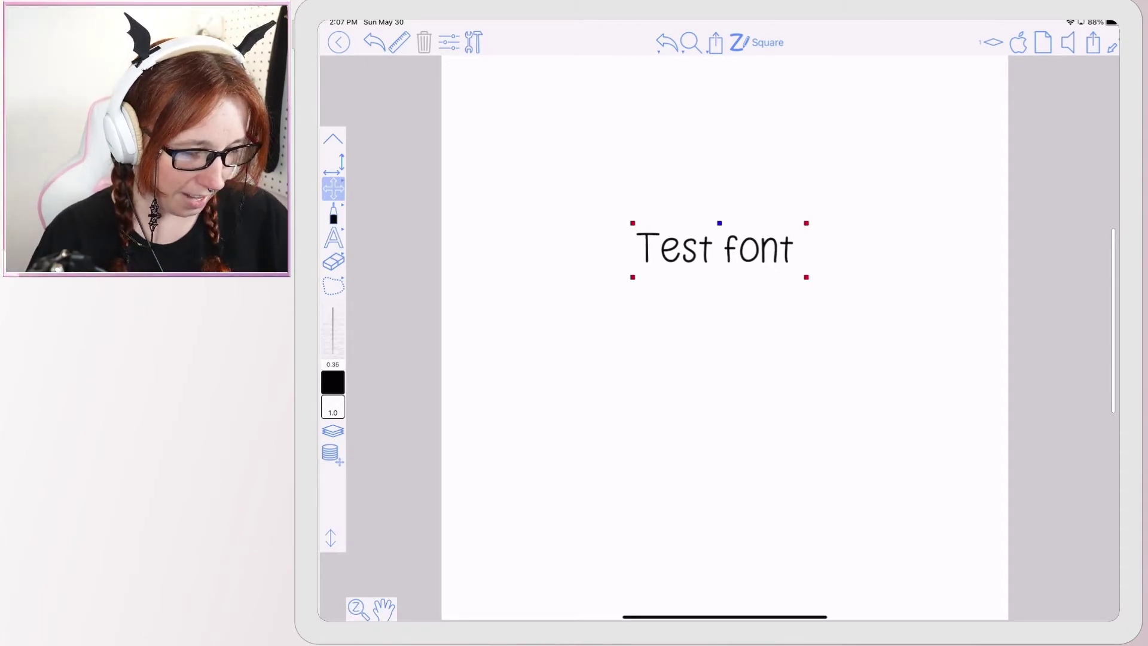
pyautogui.doubleClick(716, 249)
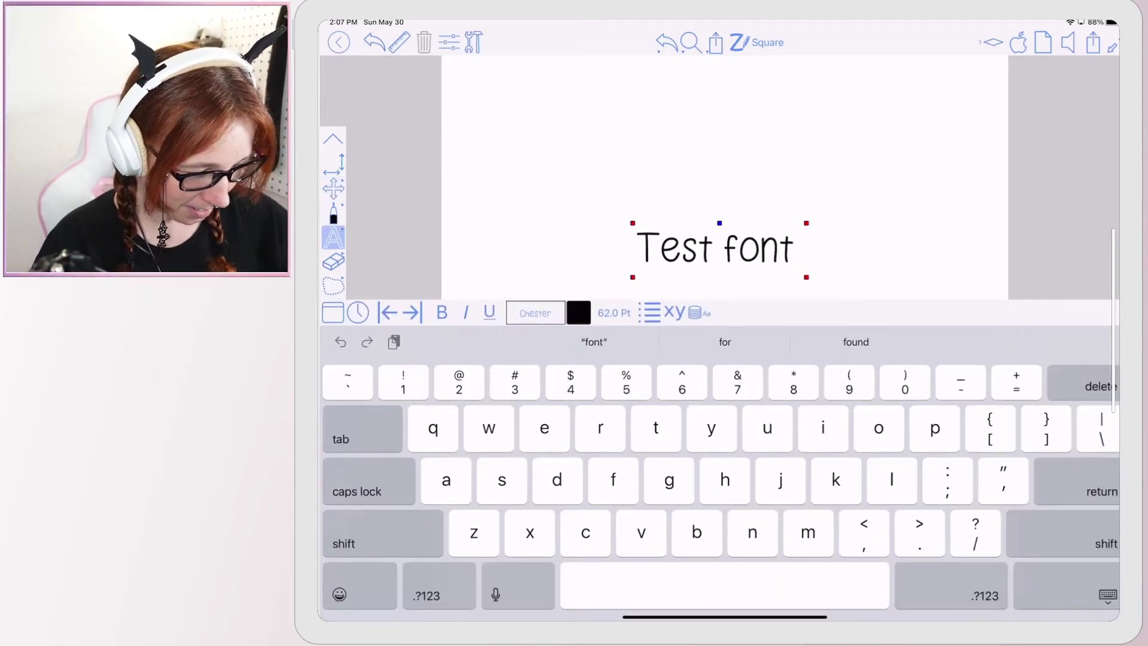
pyautogui.click(650, 313)
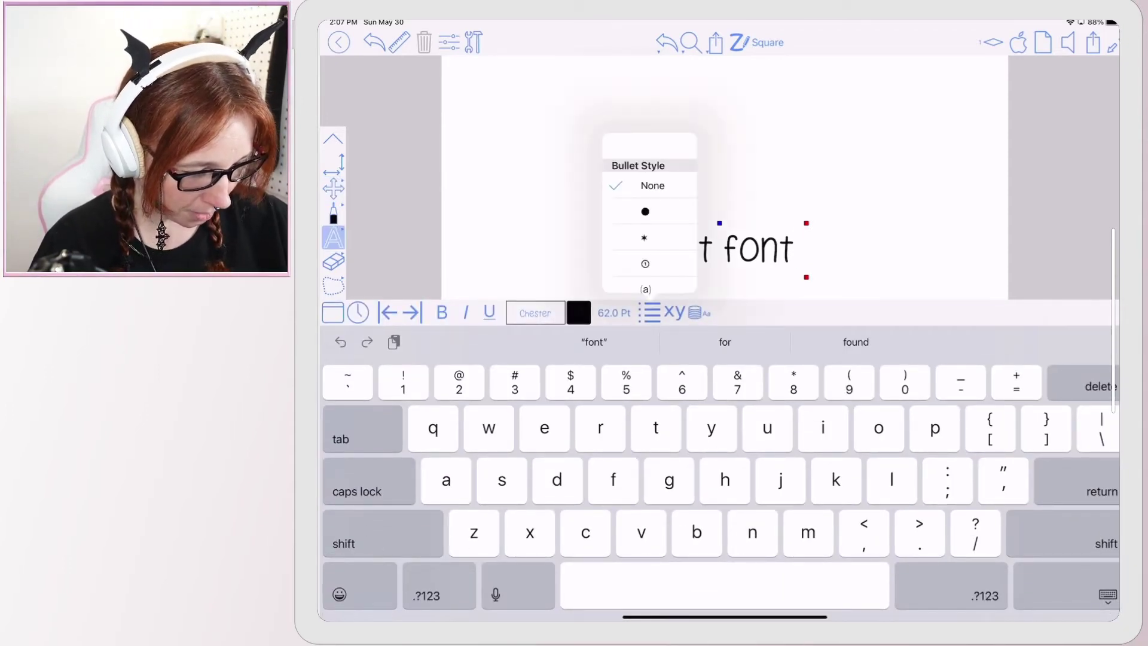
pyautogui.scroll(-3, 650, 233)
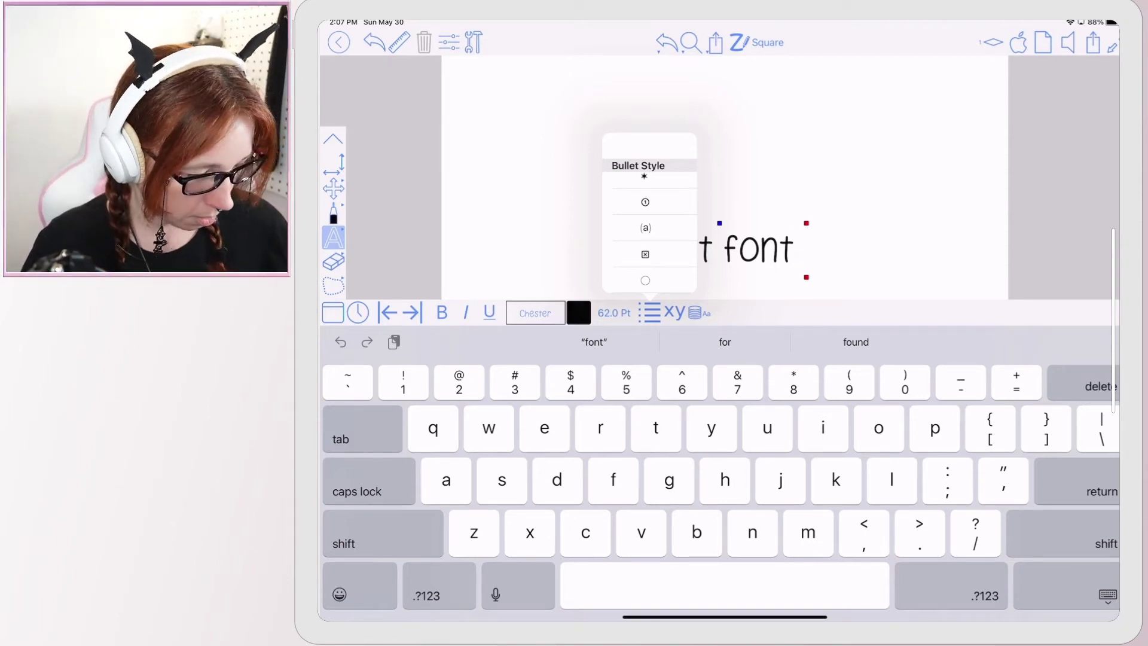
pyautogui.click(1109, 595)
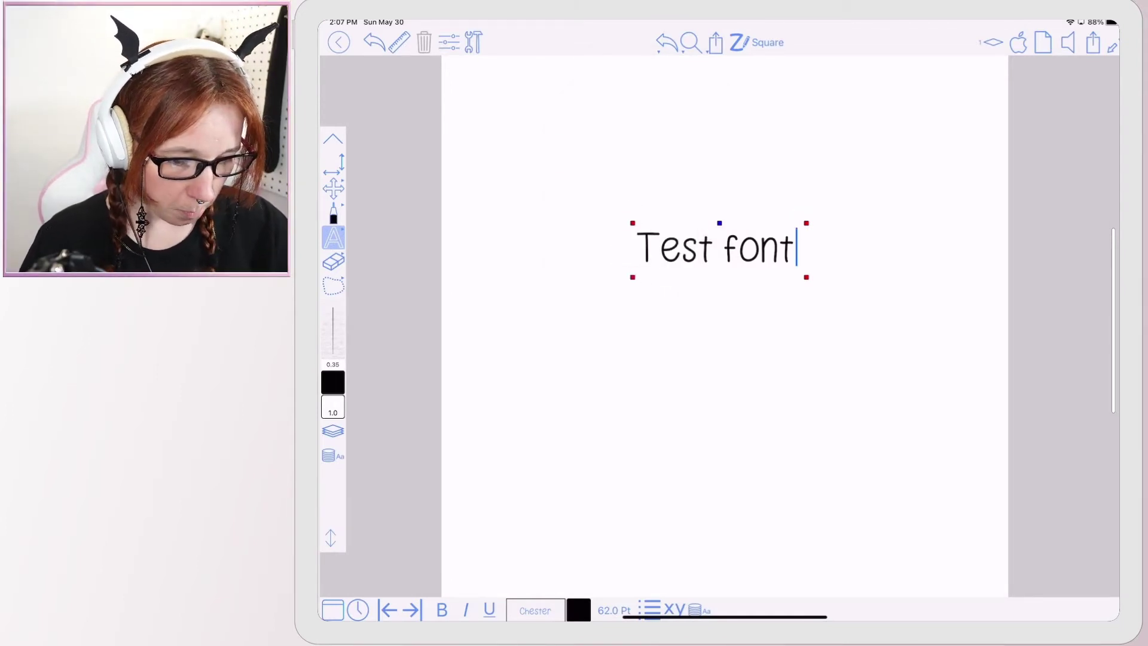
pyautogui.click(333, 215)
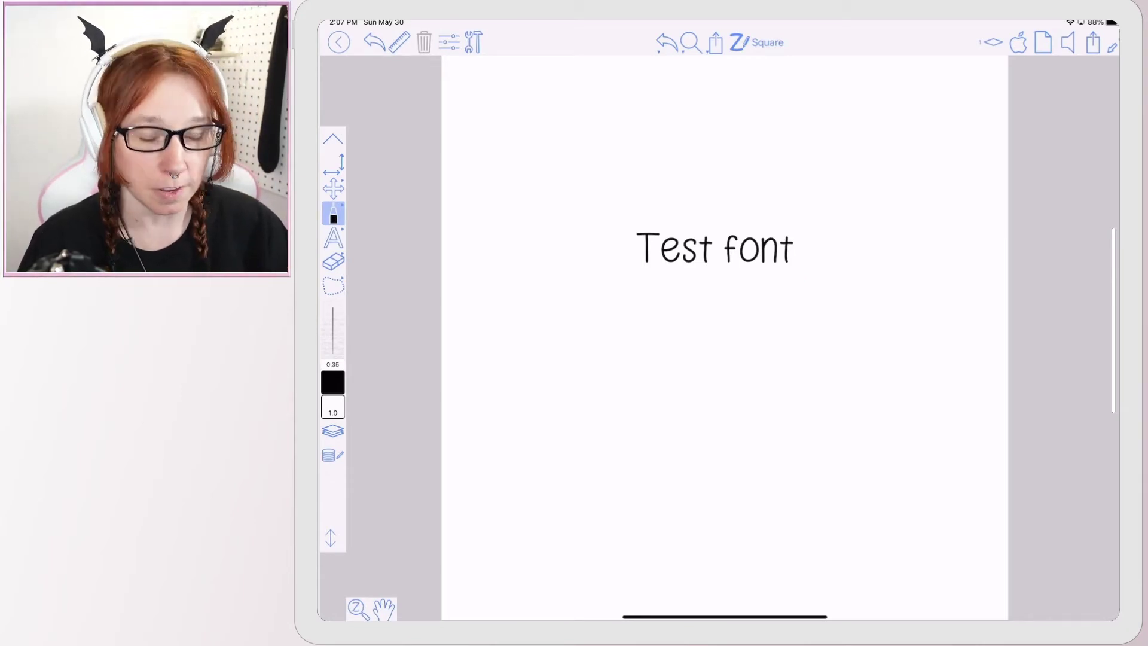
# - Try the highlighter and thin pen styles and browse their pen options
pyautogui.click(333, 213)
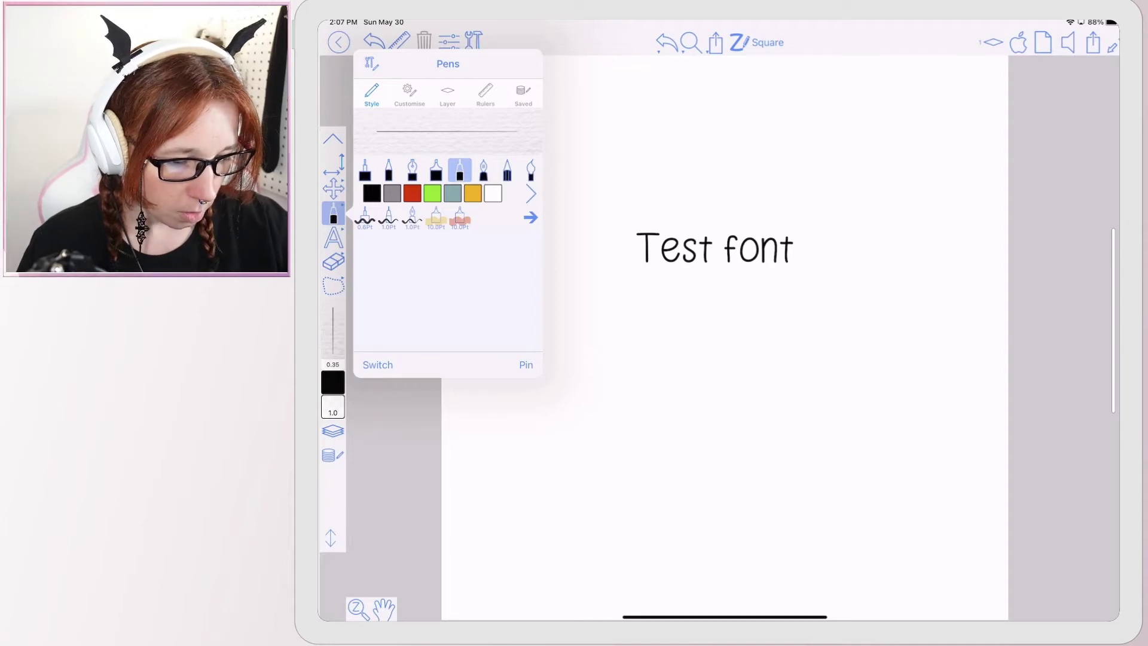
pyautogui.click(530, 171)
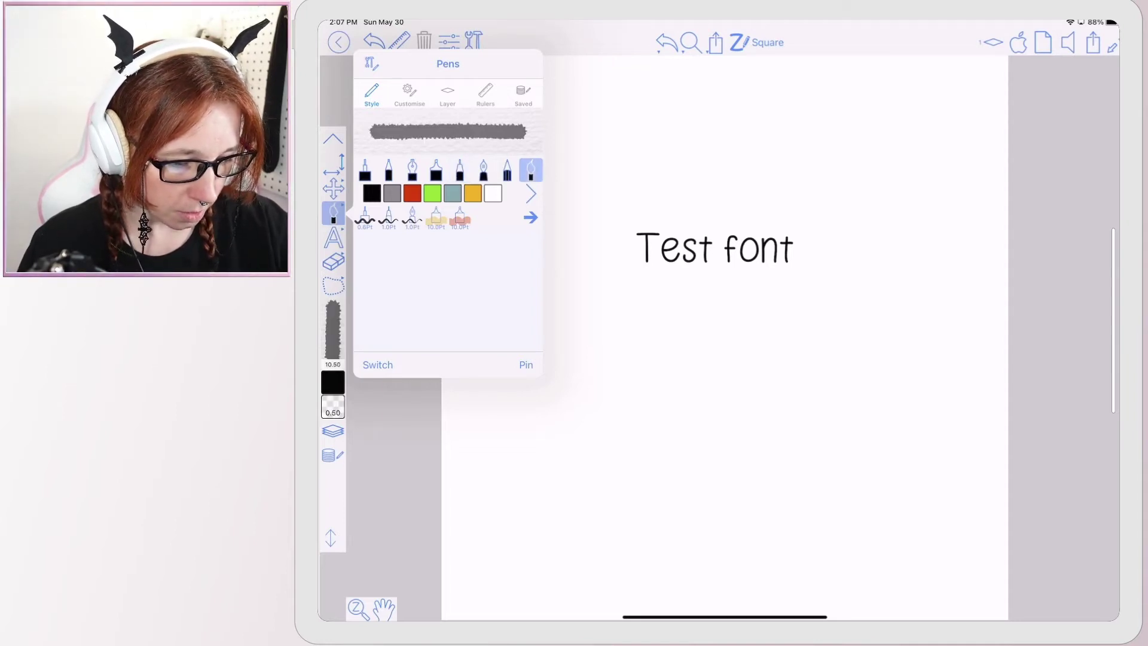
pyautogui.click(411, 170)
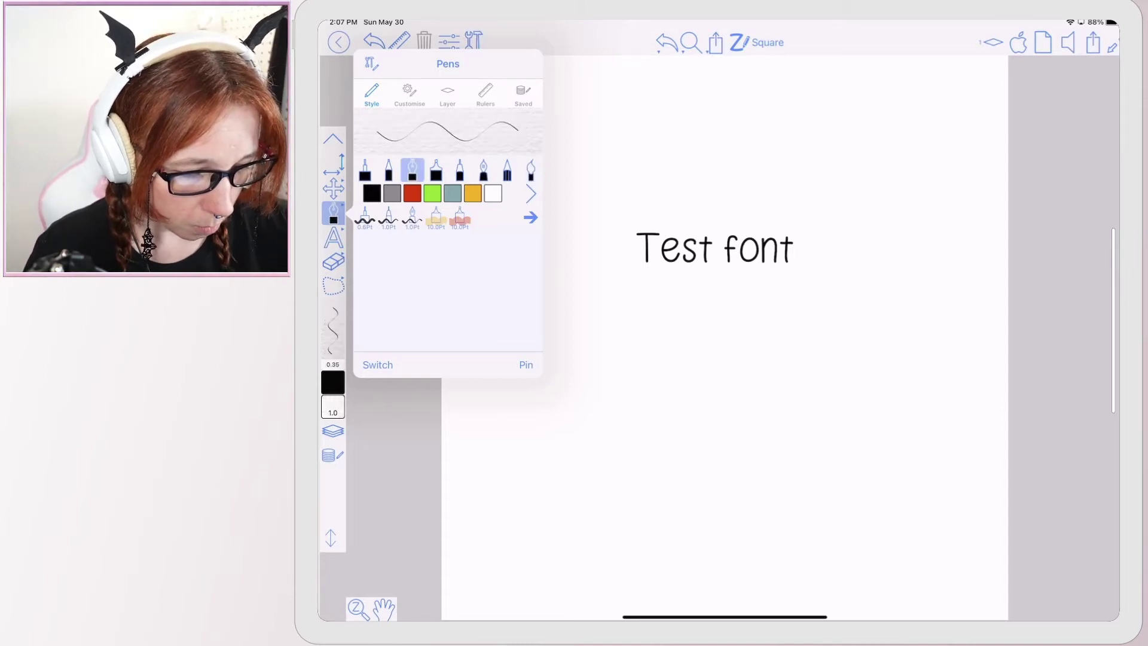
pyautogui.click(530, 171)
pyautogui.click(409, 94)
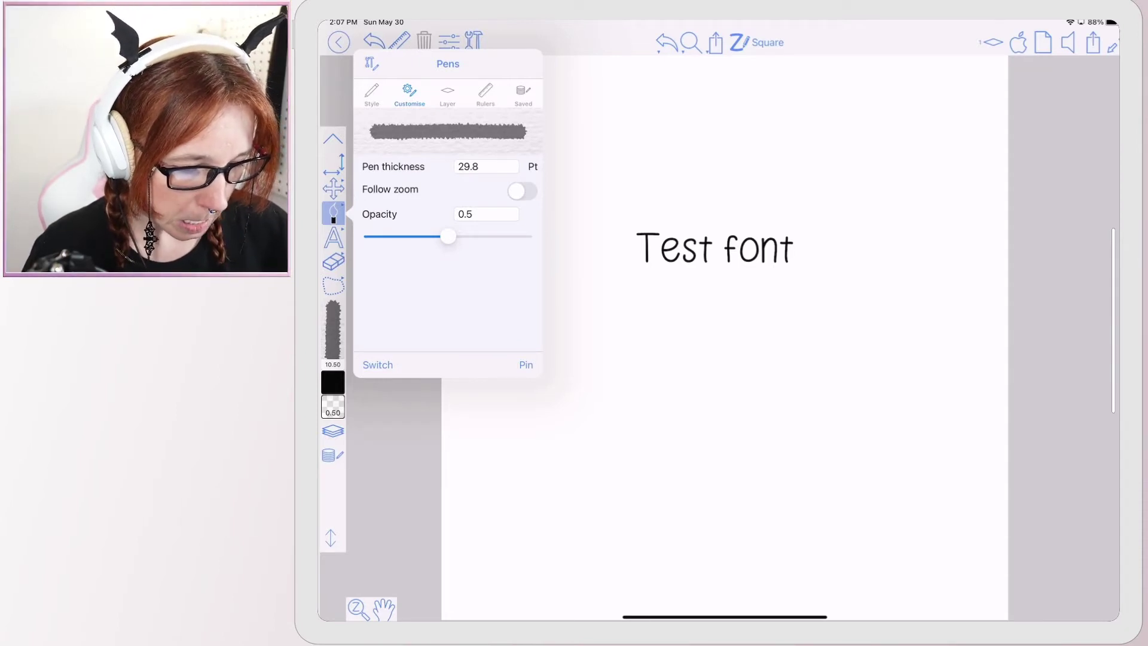
pyautogui.click(371, 63)
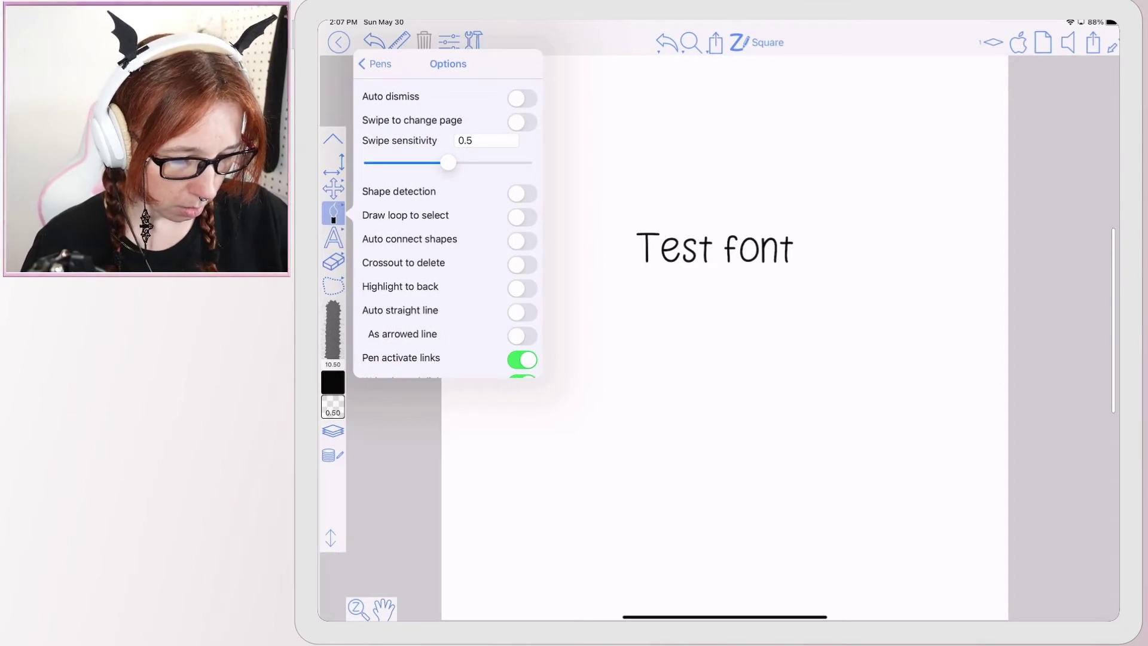
pyautogui.click(375, 64)
pyautogui.click(371, 94)
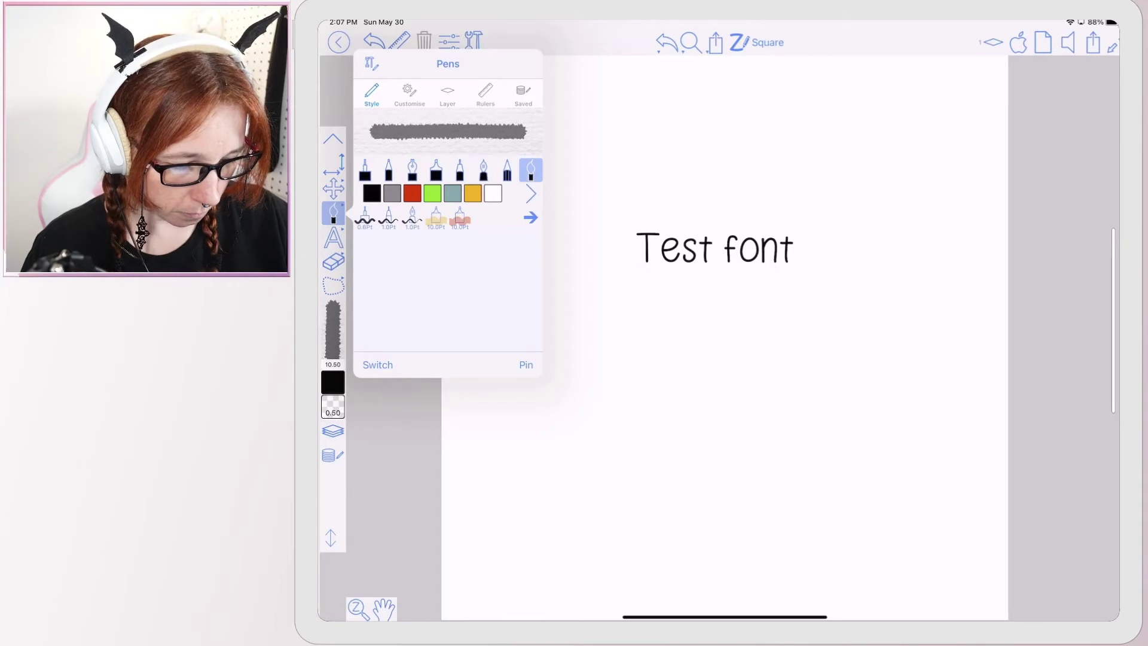
# - Select the plain fine pen and set its thickness to 20 pt
pyautogui.click(389, 170)
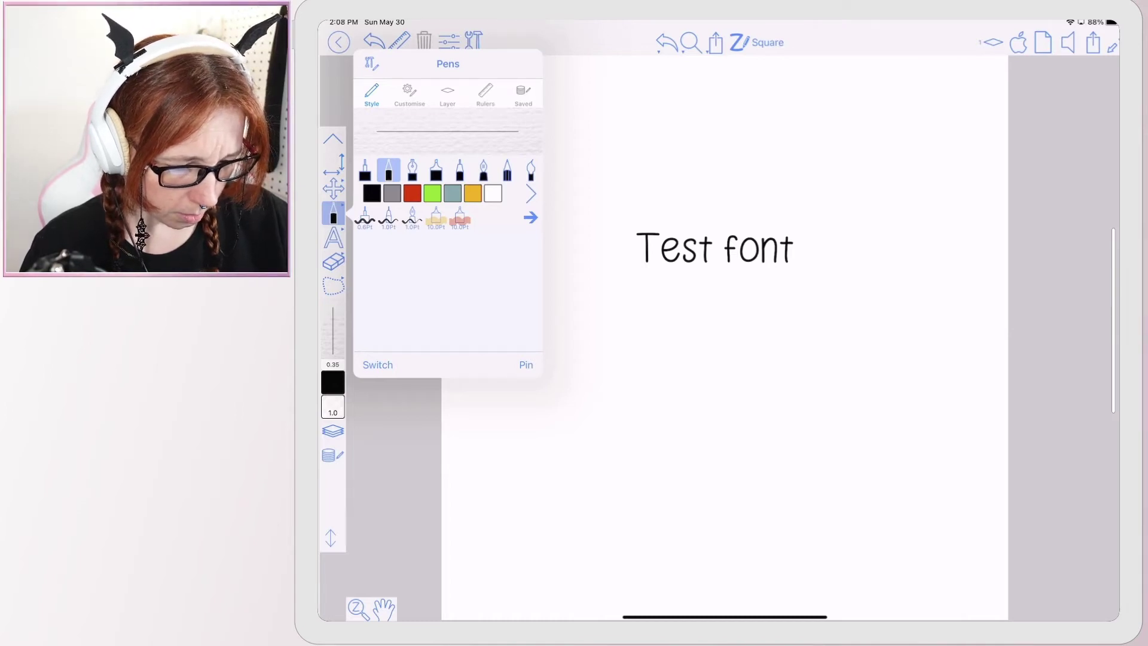
pyautogui.click(409, 94)
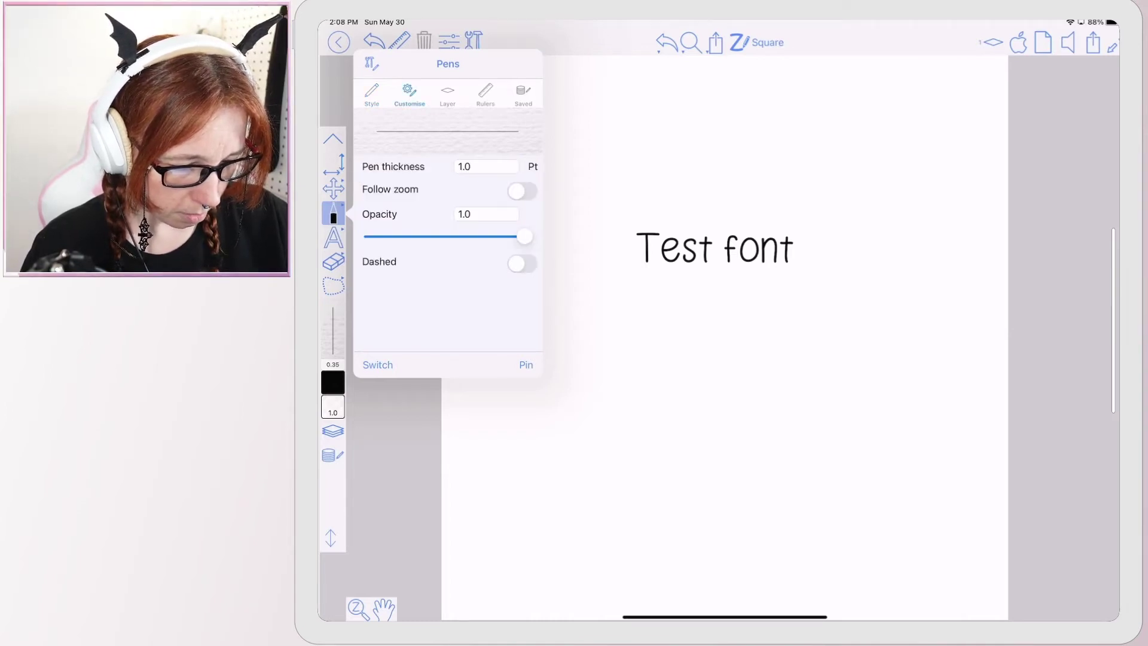
pyautogui.click(485, 166)
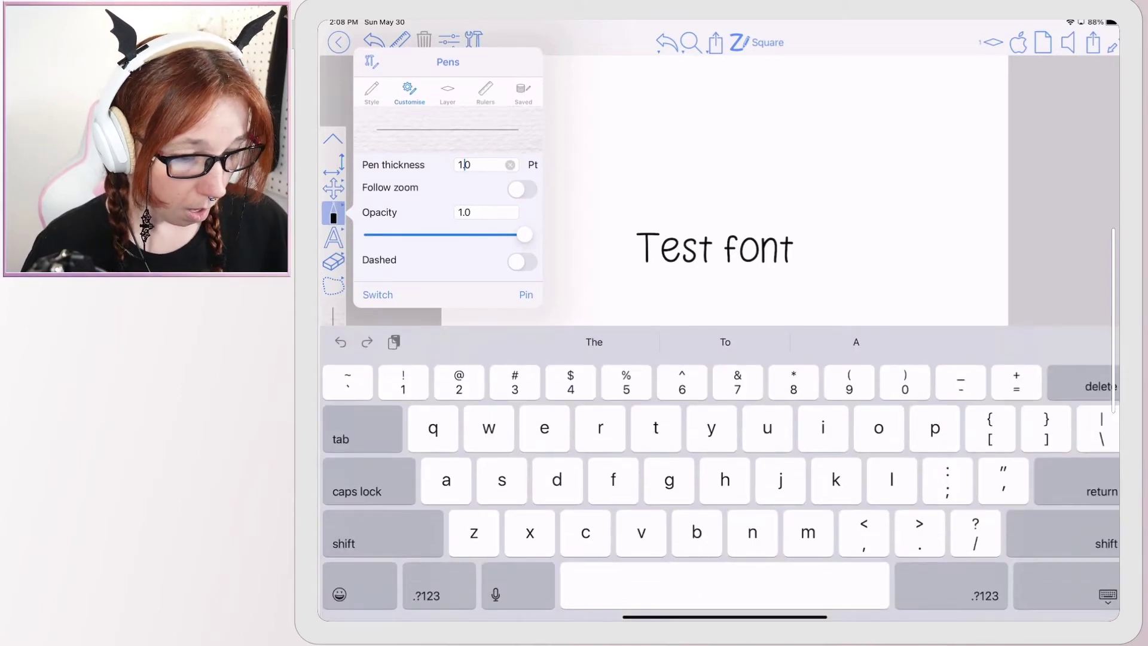
pyautogui.press('BackSpace')
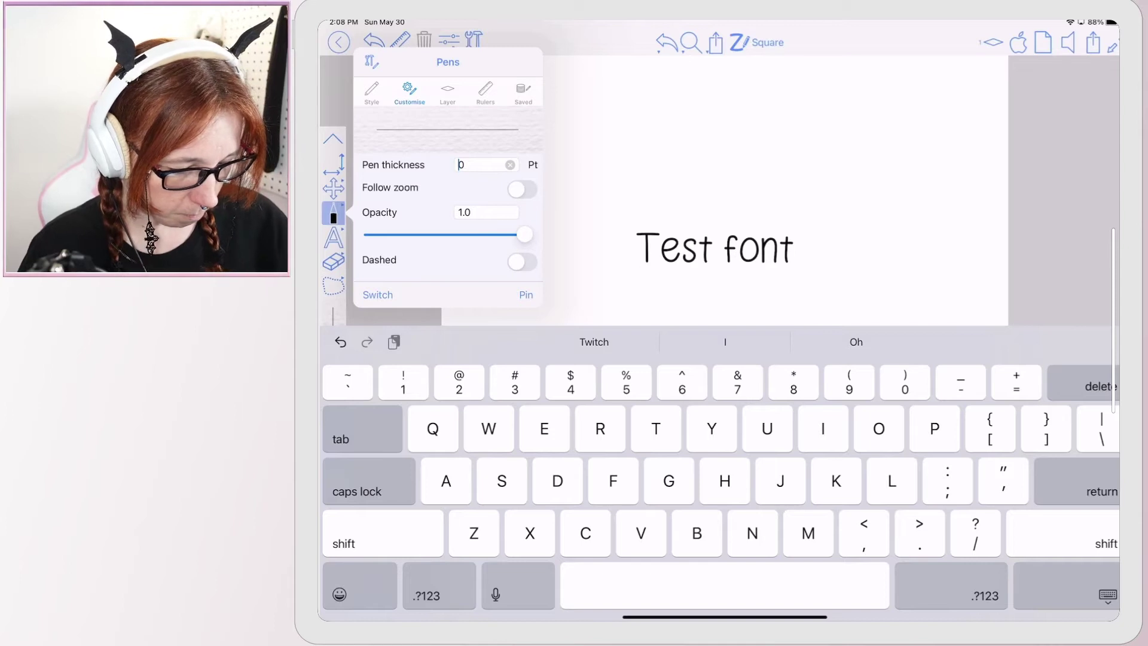
pyautogui.write('2')
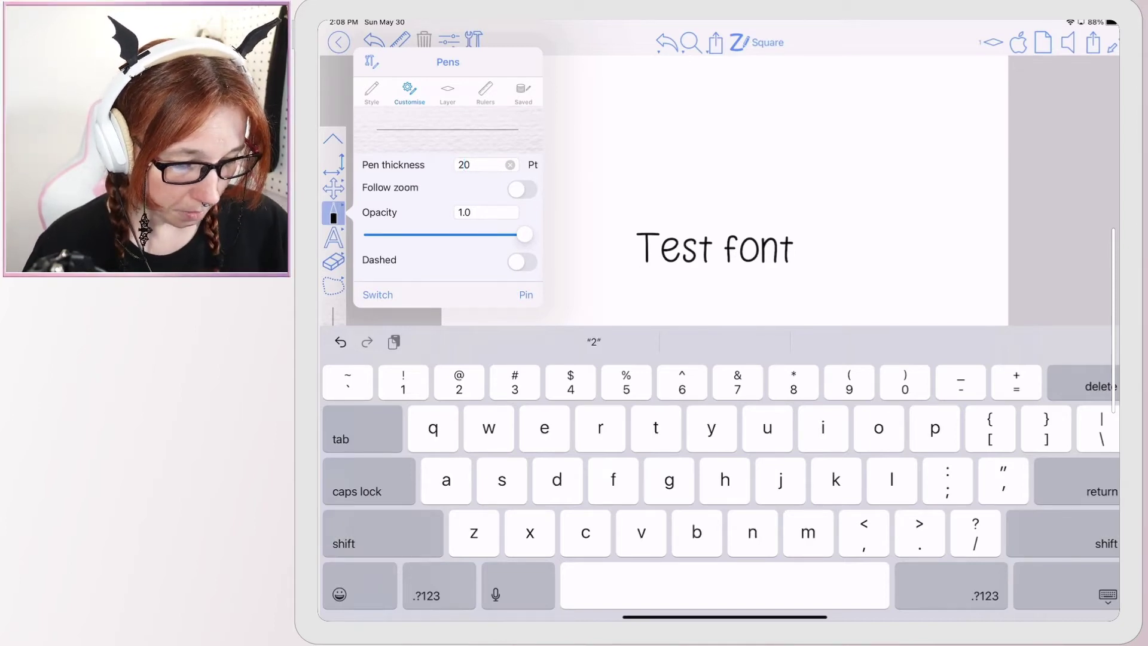
pyautogui.press('Return')
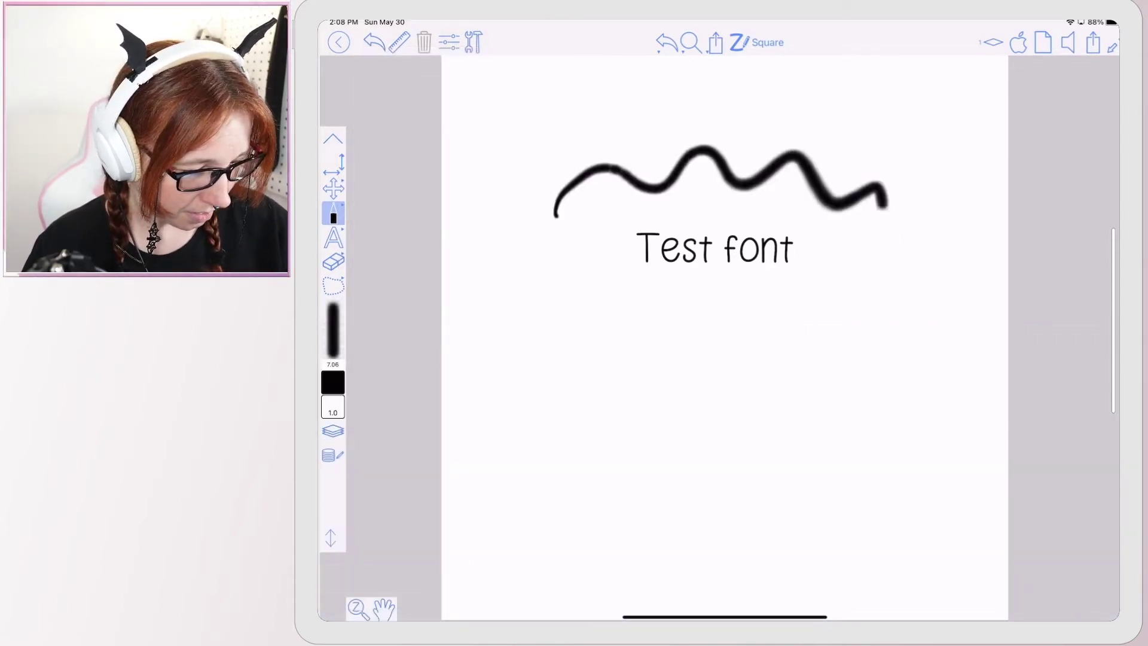
# - Draw thin test squiggles, a dot, and a looping stroke around 'Test font'
pyautogui.moveTo(568, 189); pyautogui.dragTo(942, 289)
pyautogui.moveTo(522, 467); pyautogui.dragTo(592, 457)
pyautogui.moveTo(616, 441); pyautogui.dragTo(736, 435)
pyautogui.moveTo(755, 429); pyautogui.dragTo(875, 440)
pyautogui.moveTo(607, 367); pyautogui.dragTo(736, 366)
pyautogui.click(765, 366)
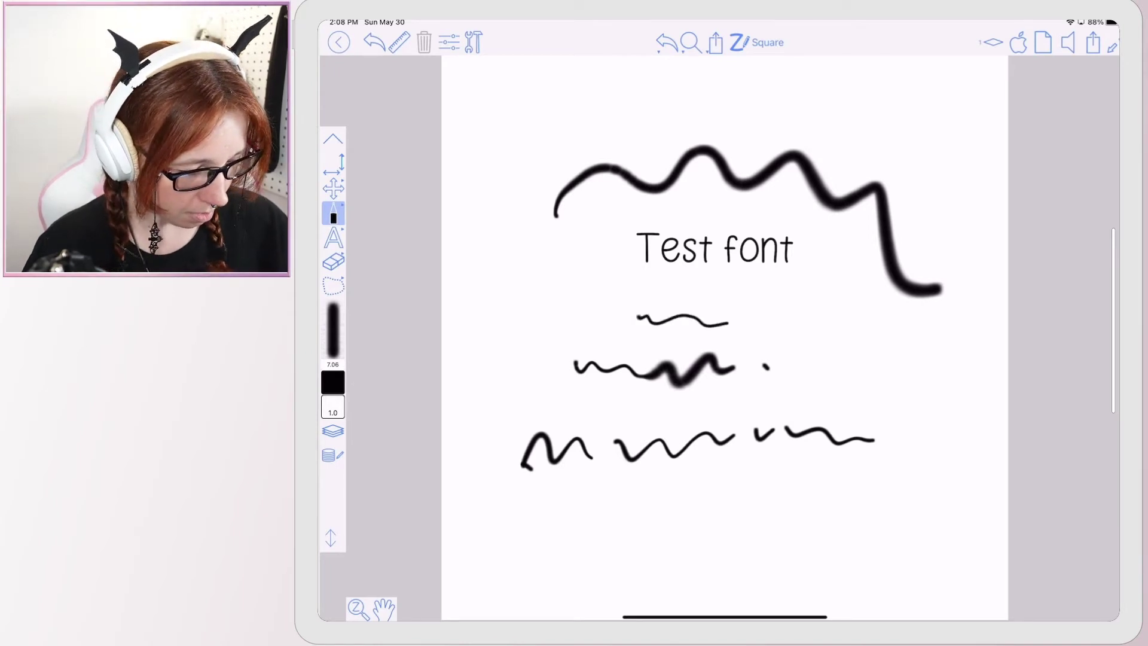
pyautogui.moveTo(801, 361)
pyautogui.mouseDown()
pyautogui.moveTo(605, 509)
pyautogui.moveTo(857, 495)
pyautogui.moveTo(911, 514)
pyautogui.mouseUp()
# - Widen the brush and paint thick blurry strokes and a zigzag across the page
pyautogui.moveTo(334, 351); pyautogui.dragTo(334, 309)
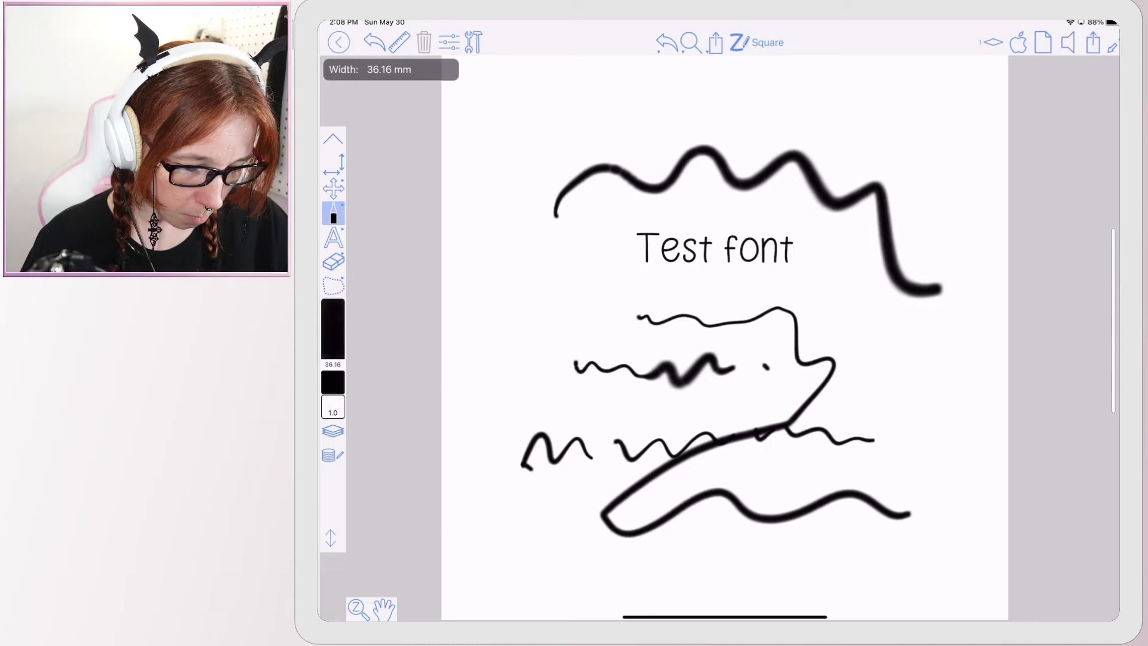
pyautogui.moveTo(519, 262); pyautogui.dragTo(709, 280)
pyautogui.moveTo(333, 309); pyautogui.dragTo(332, 345)
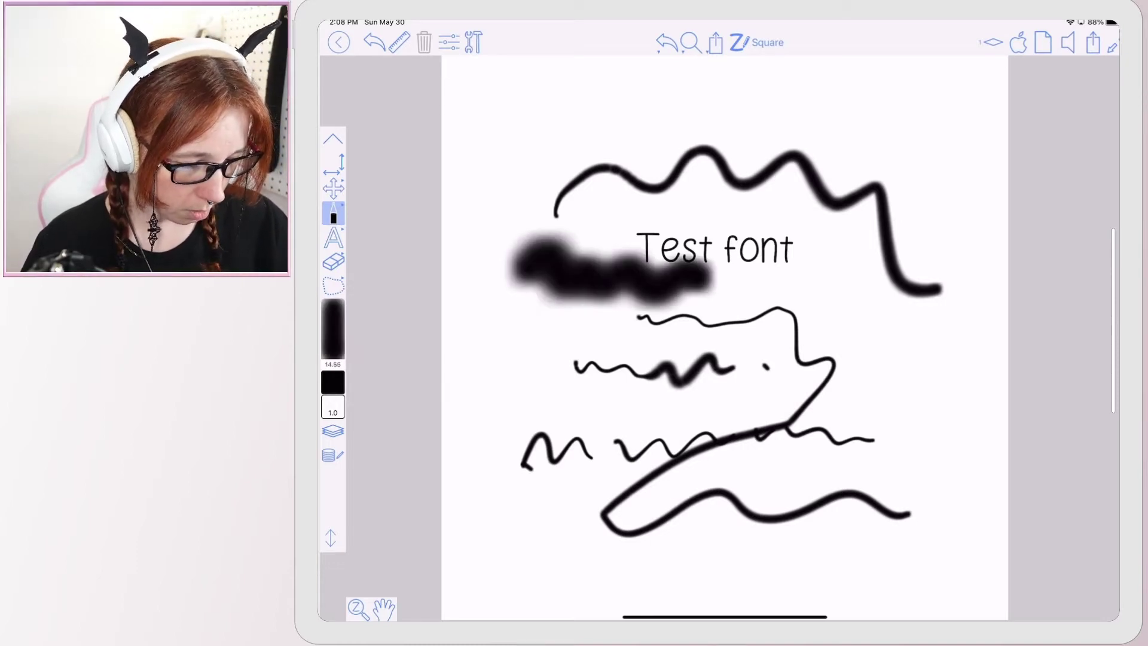
pyautogui.moveTo(581, 340)
pyautogui.mouseDown()
pyautogui.moveTo(662, 355)
pyautogui.moveTo(852, 310)
pyautogui.mouseUp()
pyautogui.moveTo(333, 346); pyautogui.dragTo(333, 301)
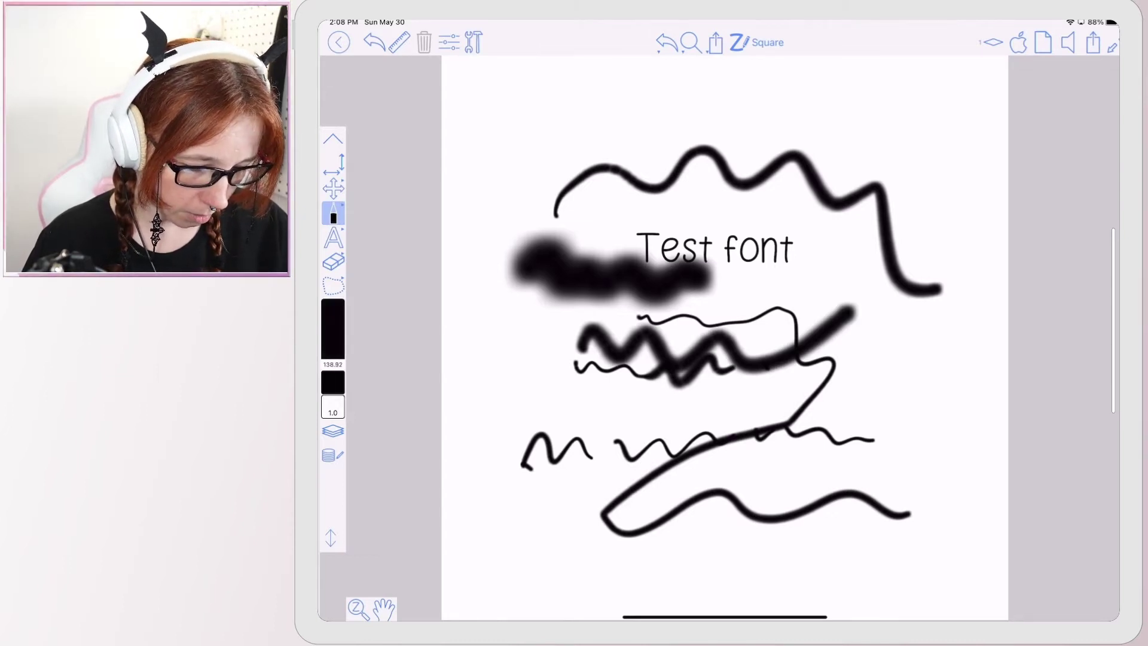
# - Lower the stroke opacity slightly, check the Layers panel, and leave for the home screen
pyautogui.click(333, 409)
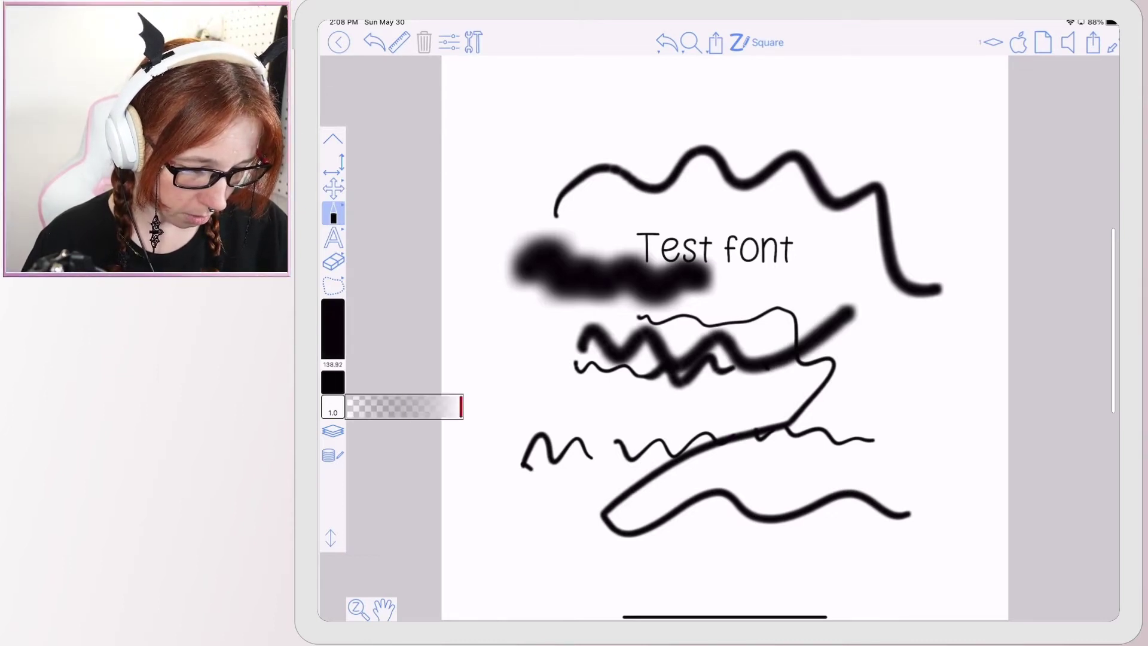
pyautogui.moveTo(461, 407); pyautogui.dragTo(451, 407)
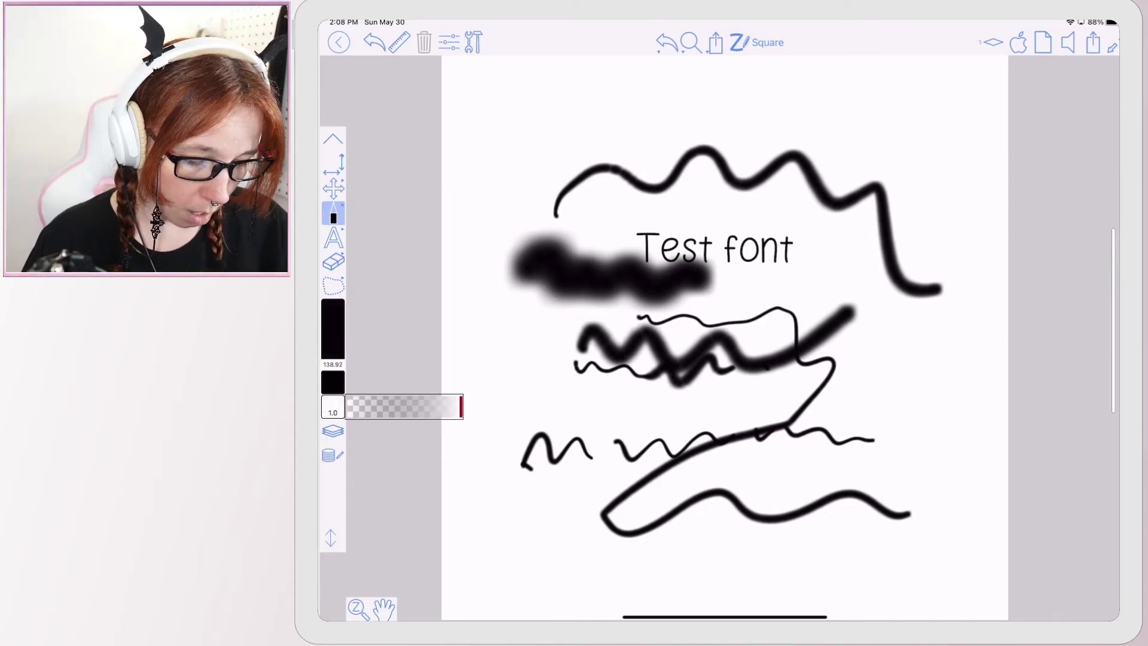
pyautogui.click(333, 432)
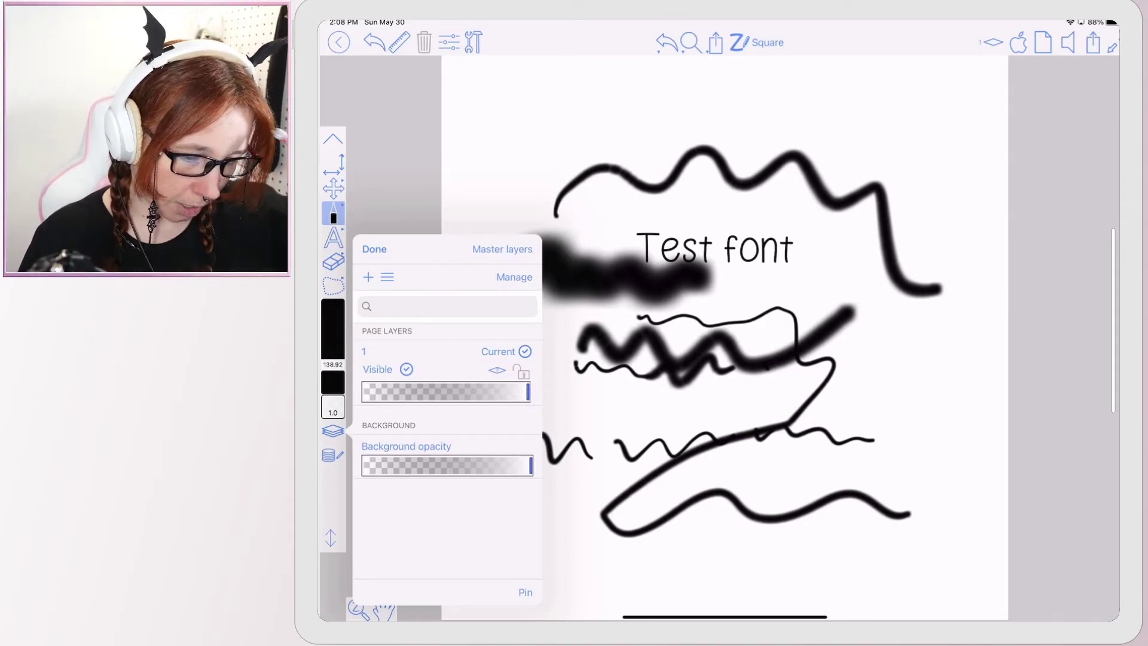
pyautogui.click(375, 249)
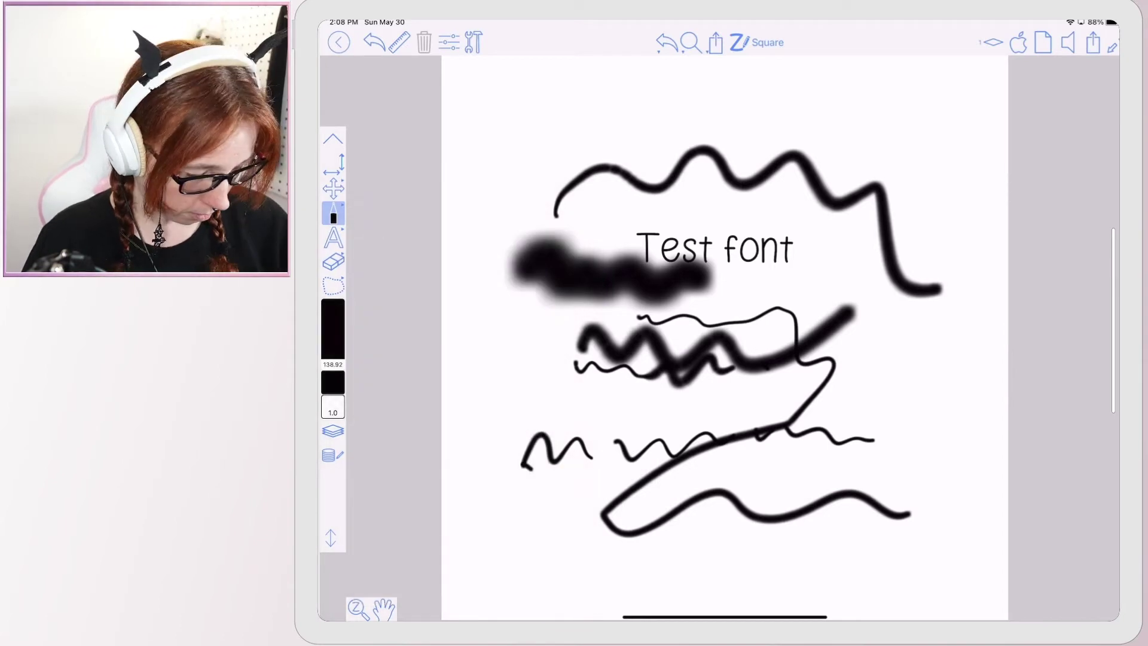
pyautogui.moveTo(725, 618); pyautogui.dragTo(726, 359)
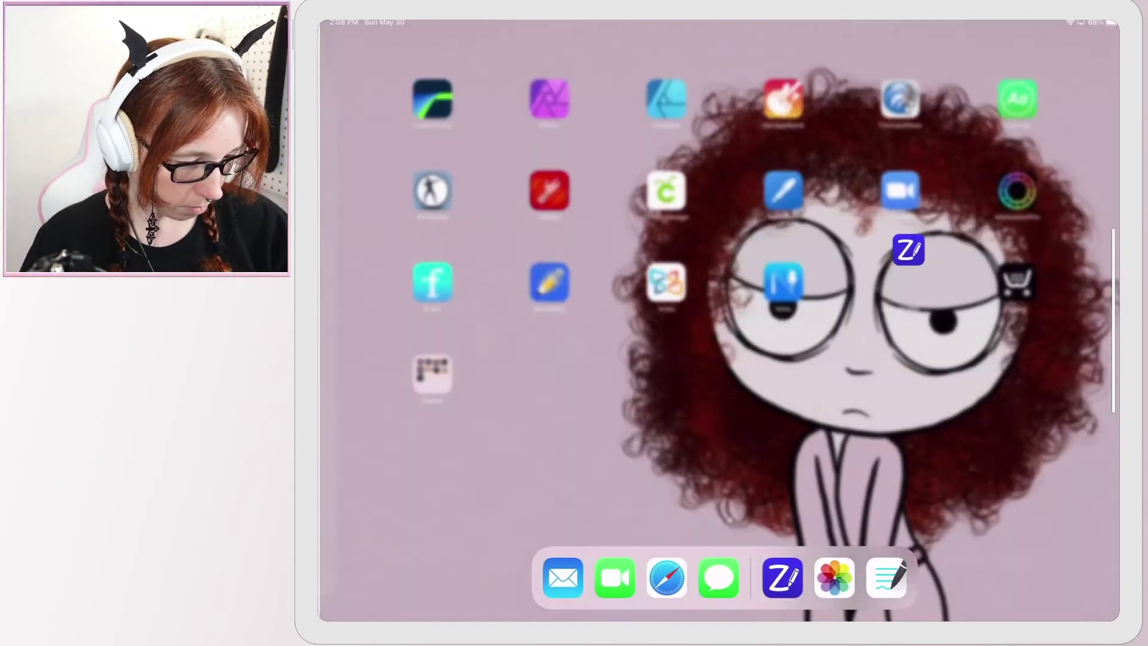
# - Open Files beside ZoomNotes and drop the 'Not Today Satan' sticker from Emma Not Today C
pyautogui.click(664, 91)
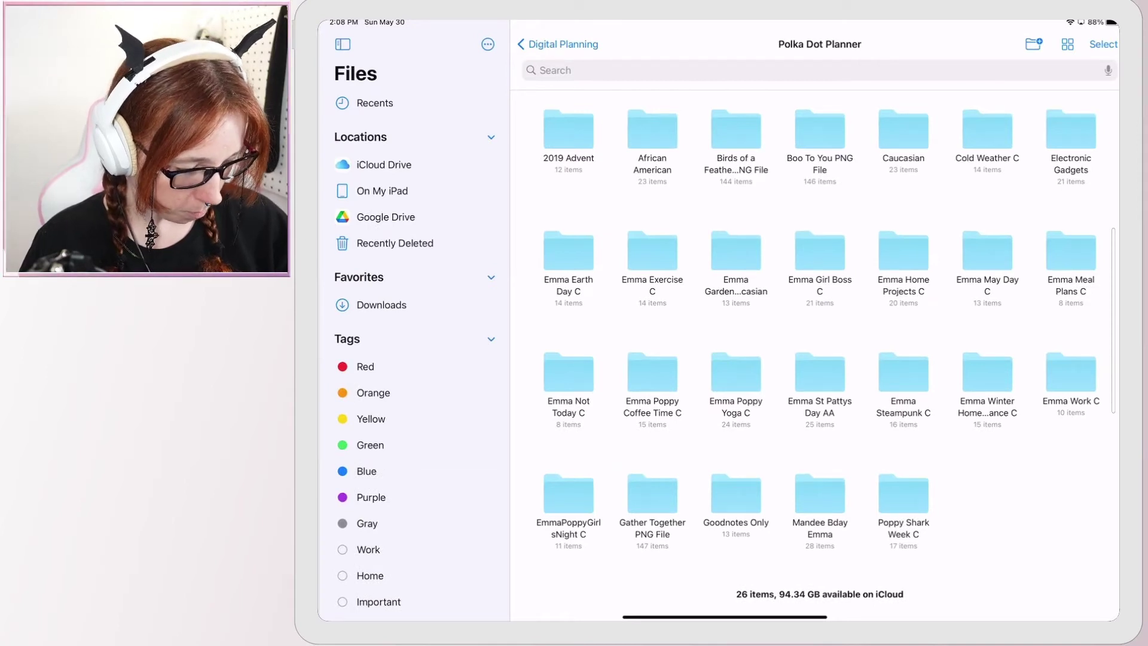
pyautogui.moveTo(726, 617)
pyautogui.mouseDown()
pyautogui.moveTo(725, 565)
pyautogui.moveTo(511, 359)
pyautogui.moveTo(350, 413)
pyautogui.mouseUp()
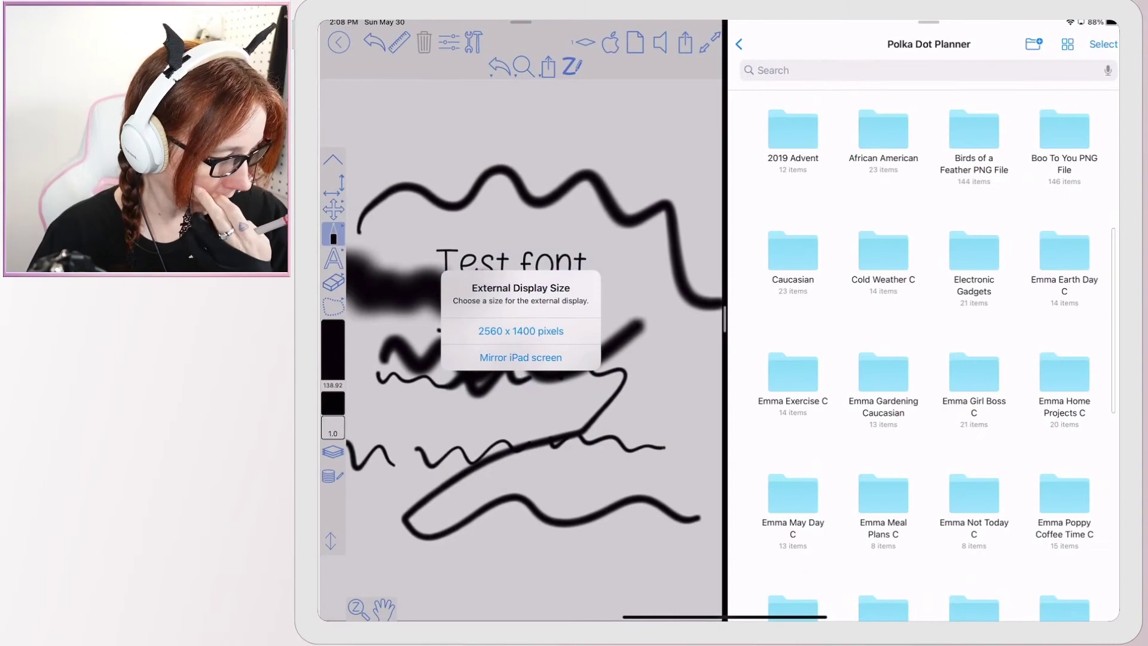
pyautogui.click(521, 331)
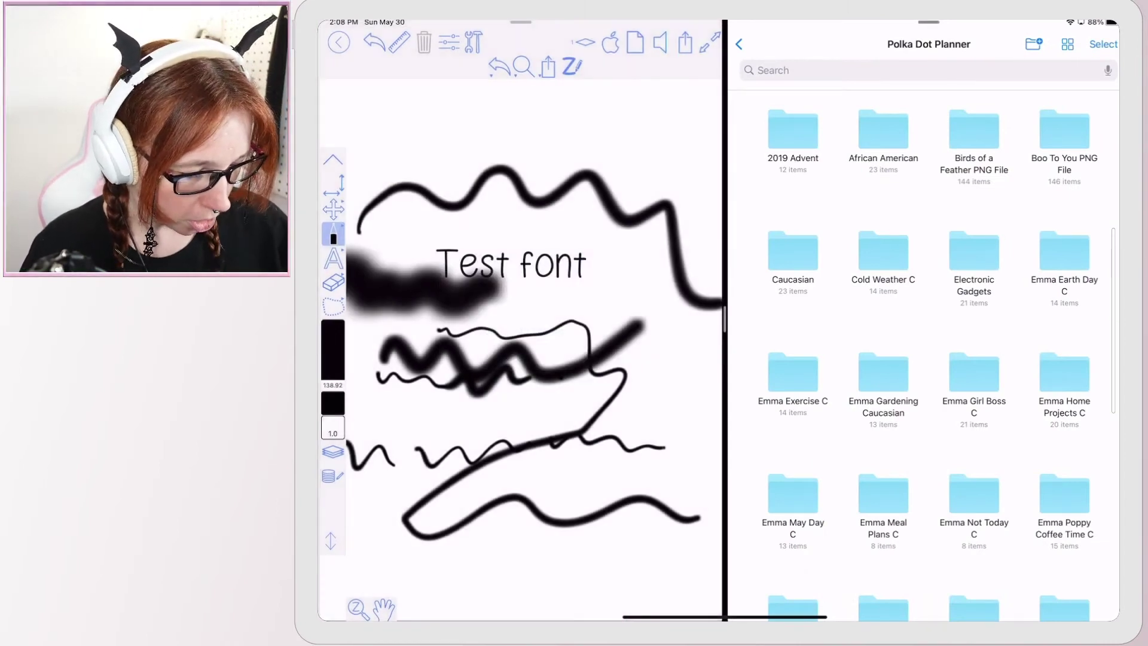
pyautogui.moveTo(725, 319); pyautogui.dragTo(896, 319)
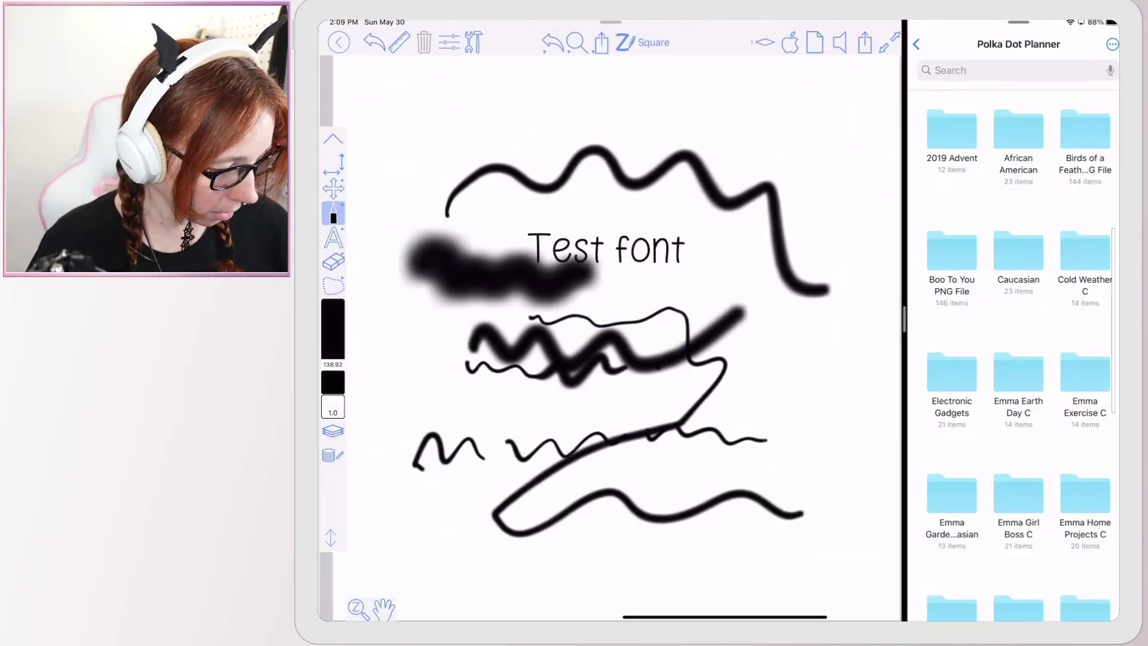
pyautogui.scroll(-3, 1018, 359)
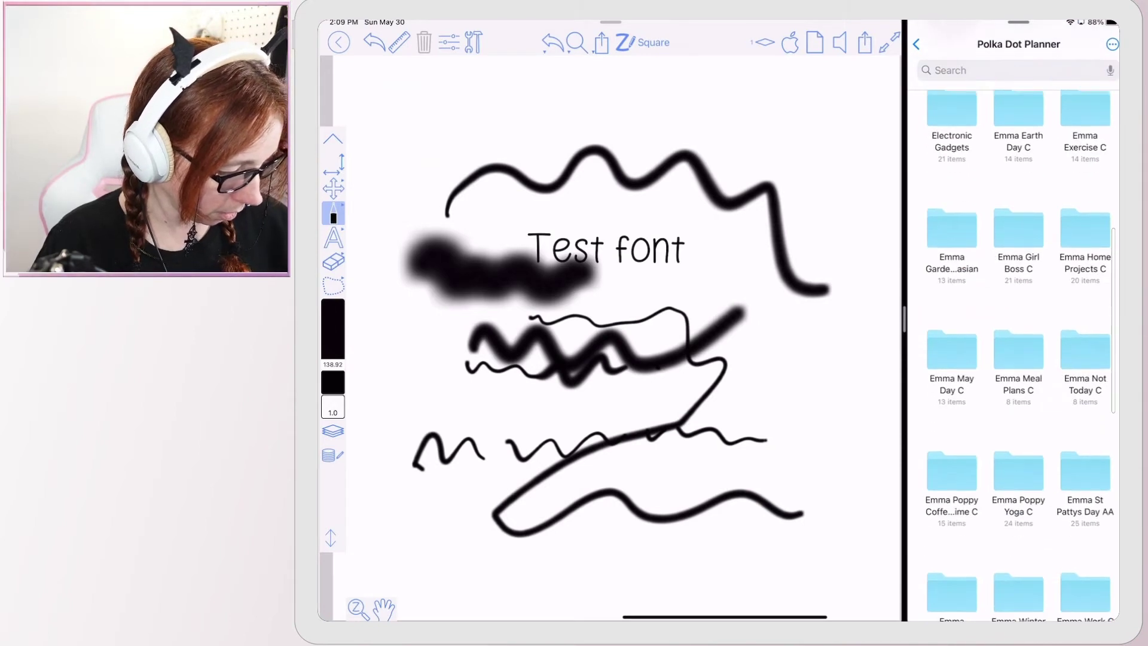
pyautogui.click(1086, 354)
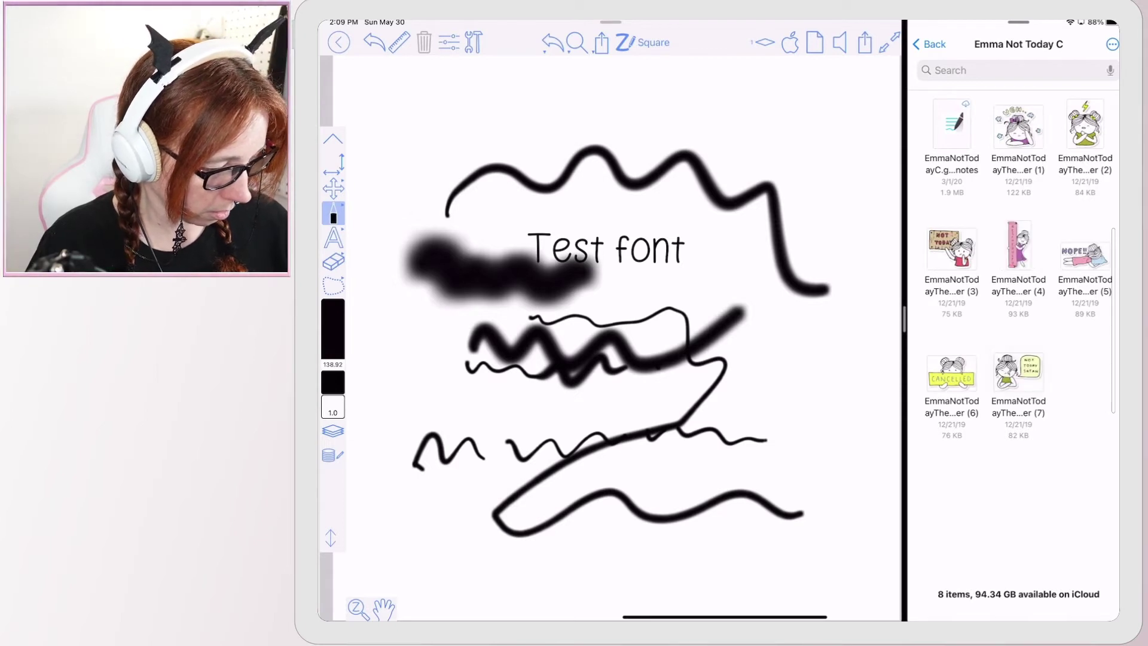
pyautogui.moveTo(1018, 375); pyautogui.dragTo(708, 413)
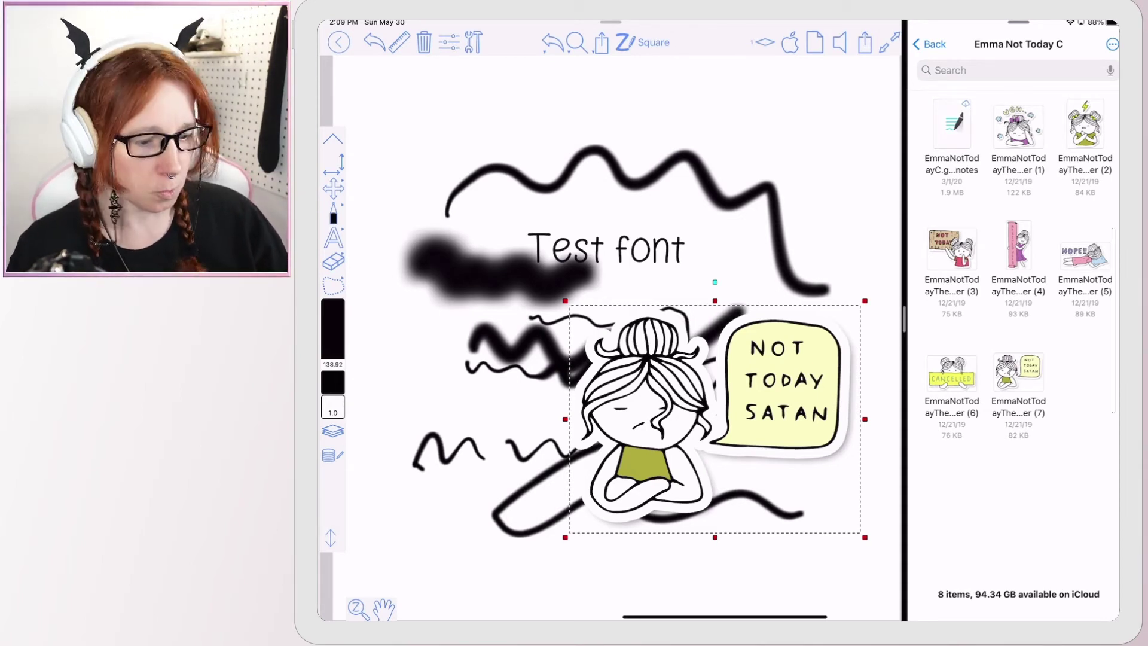
# - Close Files and resize the sticker narrower and taller, positioned below 'Test font'
pyautogui.moveTo(905, 319); pyautogui.dragTo(1140, 319)
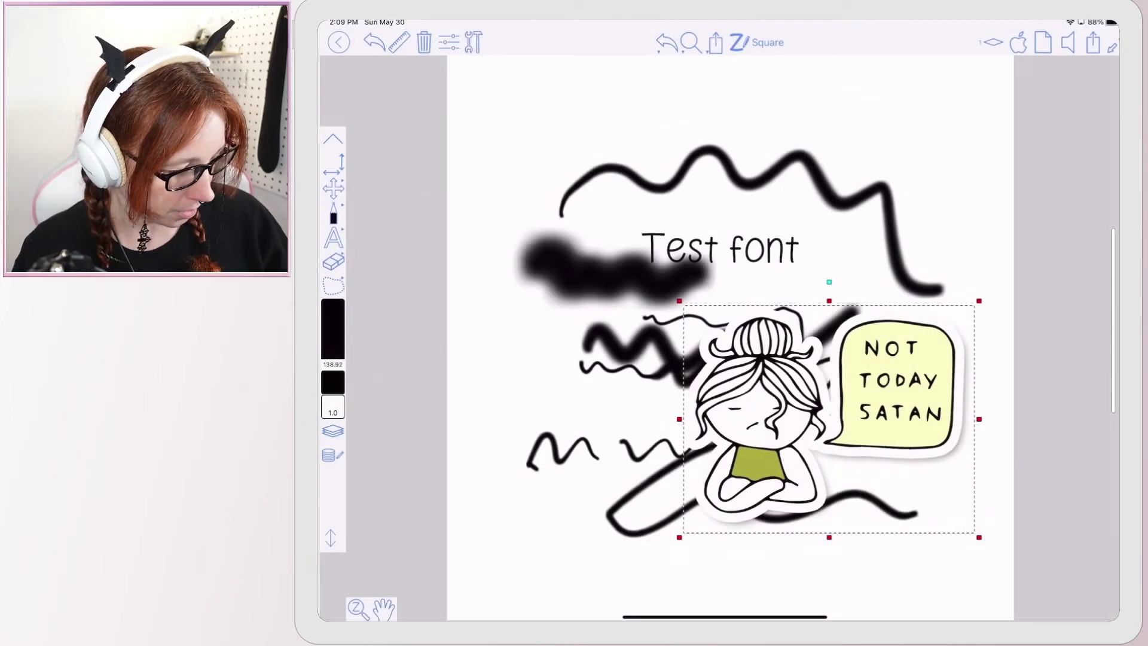
pyautogui.moveTo(979, 301)
pyautogui.mouseDown()
pyautogui.moveTo(705, 518)
pyautogui.moveTo(1104, 208)
pyautogui.moveTo(769, 460)
pyautogui.moveTo(849, 405)
pyautogui.moveTo(1103, 143)
pyautogui.mouseUp()
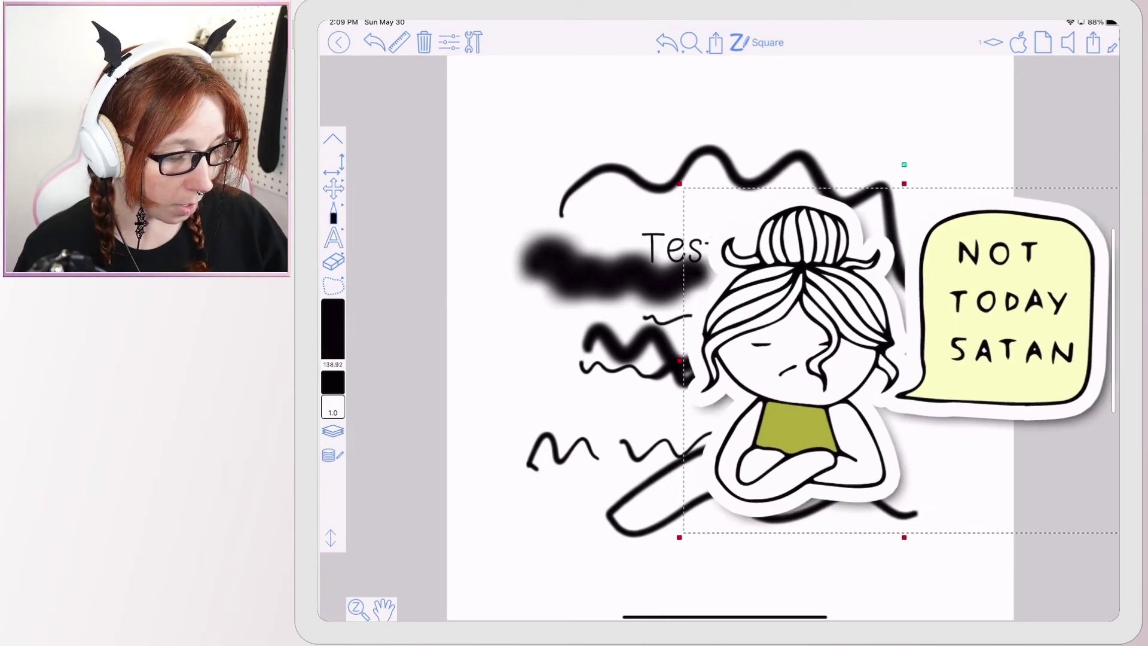
pyautogui.moveTo(891, 328); pyautogui.dragTo(718, 383)
pyautogui.moveTo(943, 206); pyautogui.dragTo(823, 300)
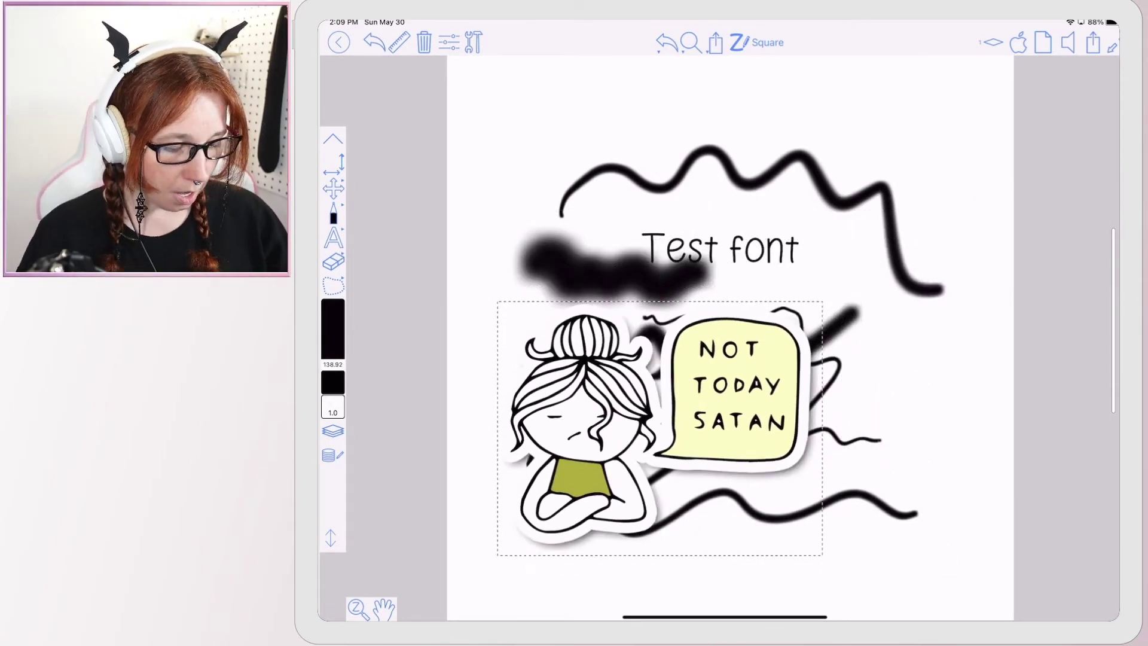
pyautogui.moveTo(659, 426); pyautogui.dragTo(785, 391)
pyautogui.moveTo(959, 257)
pyautogui.mouseDown()
pyautogui.moveTo(899, 271)
pyautogui.moveTo(647, 271)
pyautogui.moveTo(968, 271)
pyautogui.moveTo(810, 266)
pyautogui.mouseUp()
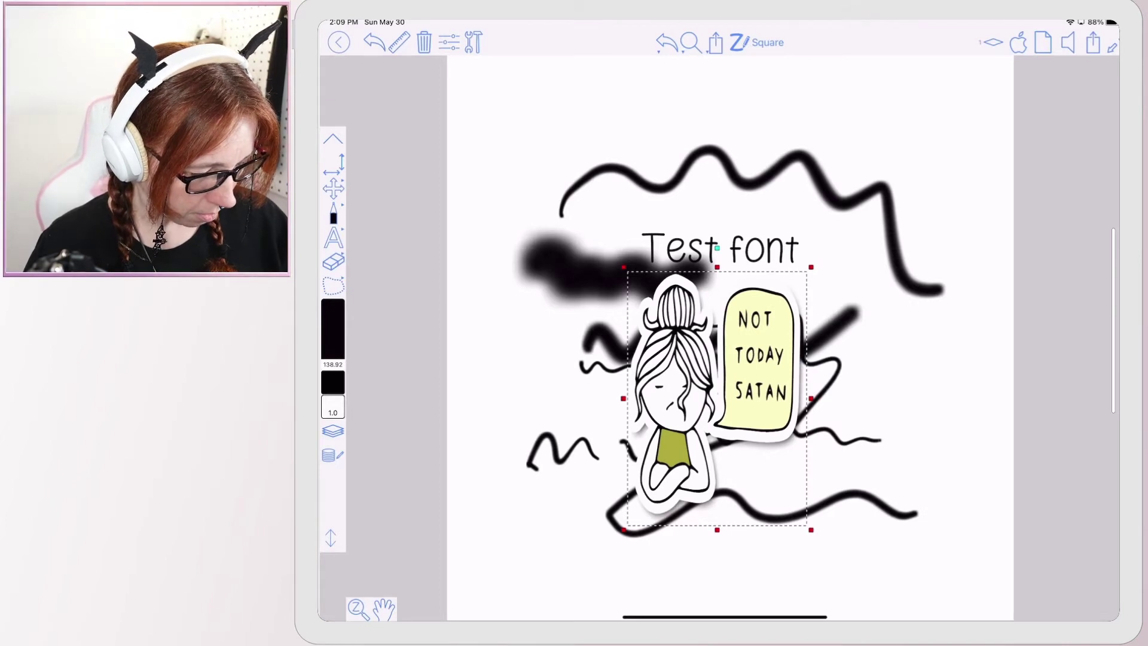
# - Undo the sticker's squeeze and remove a test brush dab on the speech bubble
pyautogui.click(333, 215)
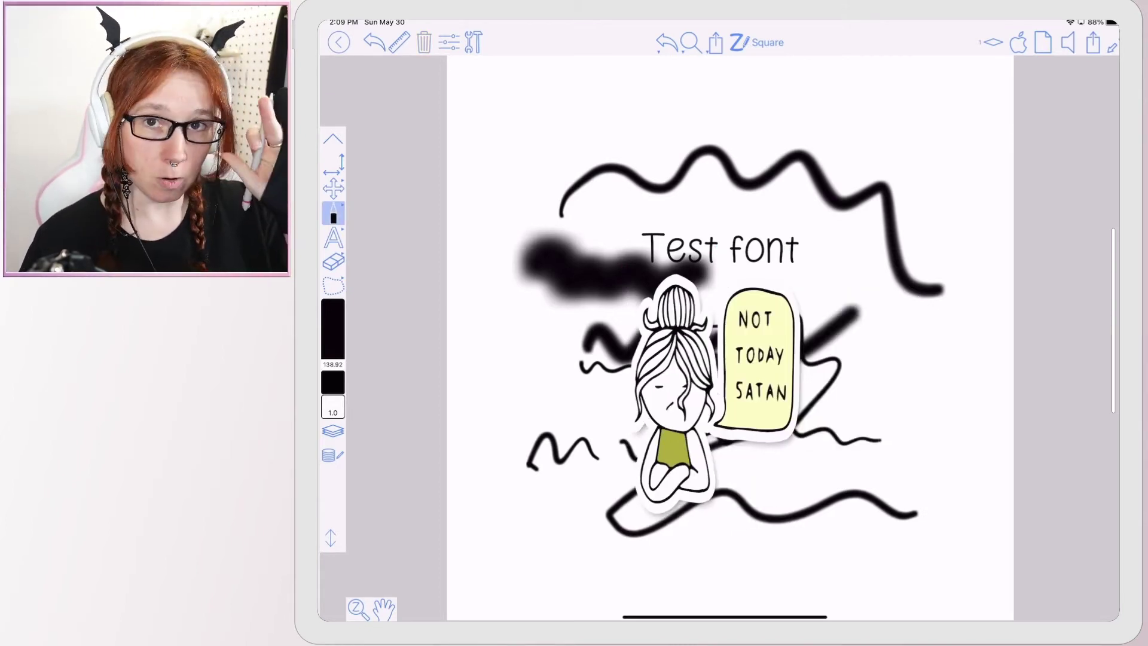
pyautogui.hotkey('ctrl', 'z')
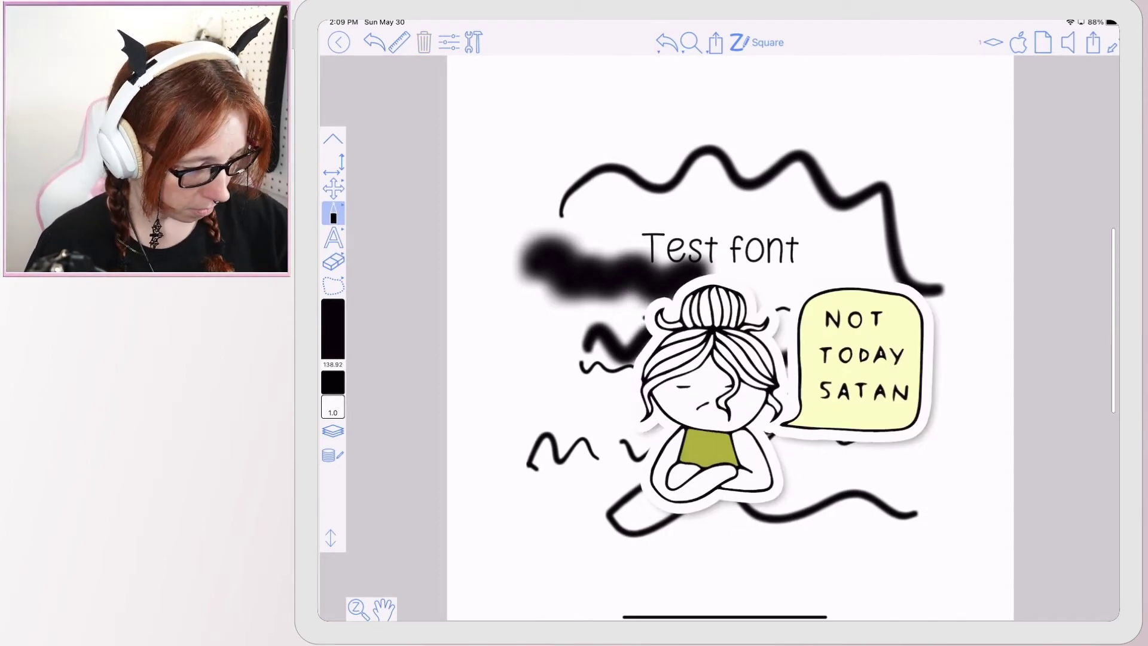
pyautogui.click(839, 384)
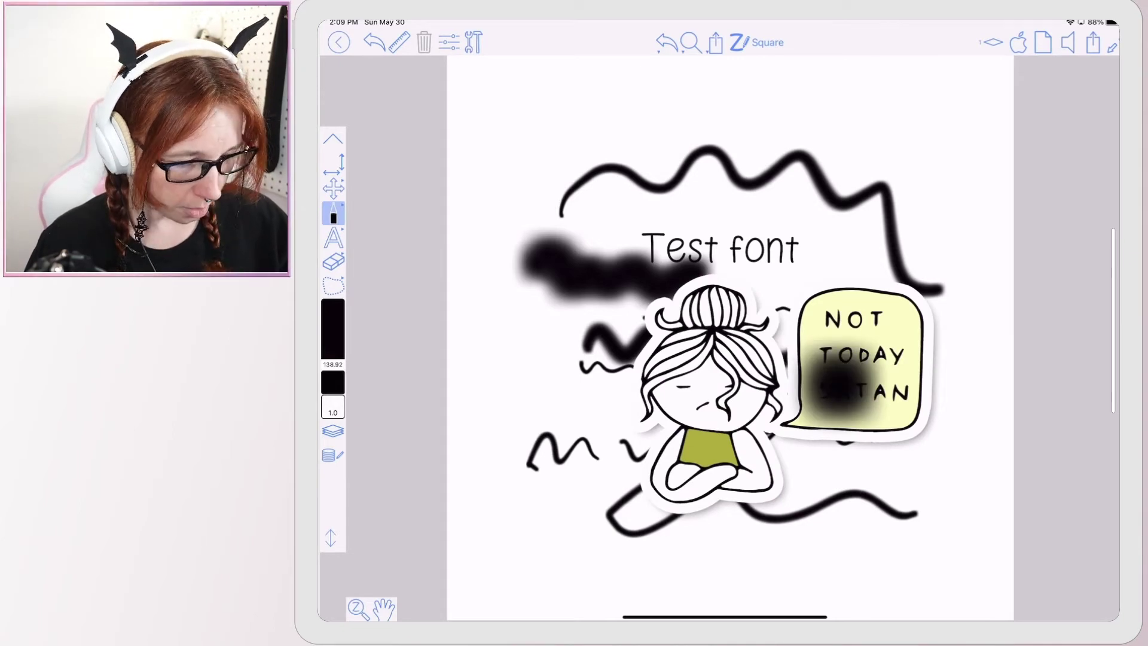
pyautogui.click(668, 43)
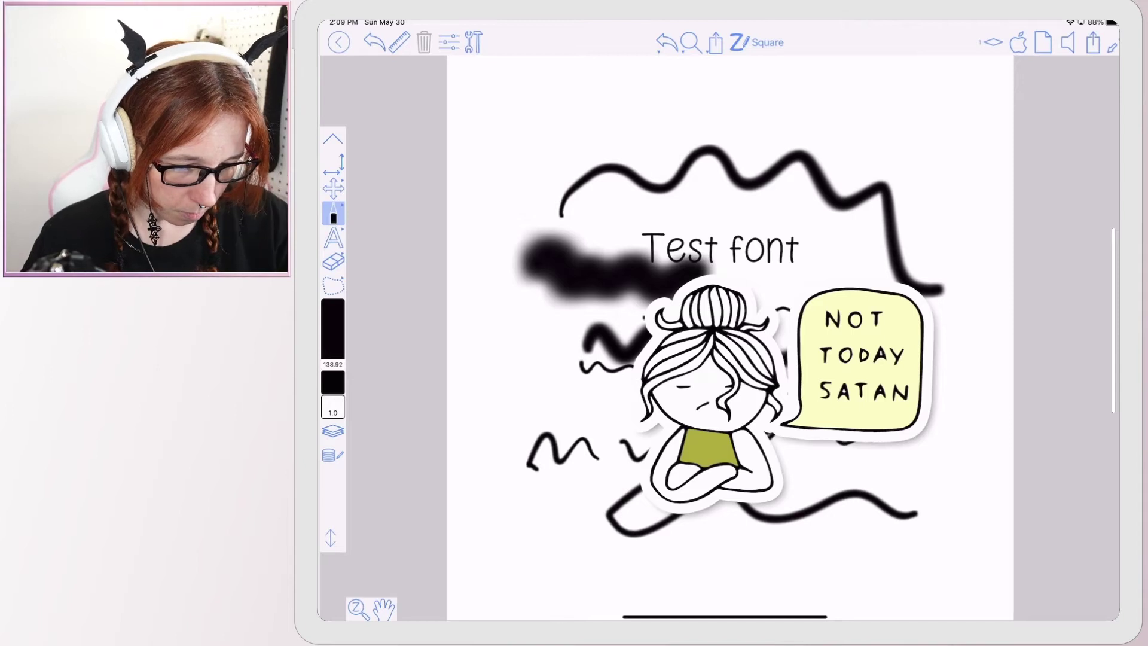
# - Hide and restore the side toolbar, then switch to the move tool
pyautogui.click(333, 139)
pyautogui.click(333, 68)
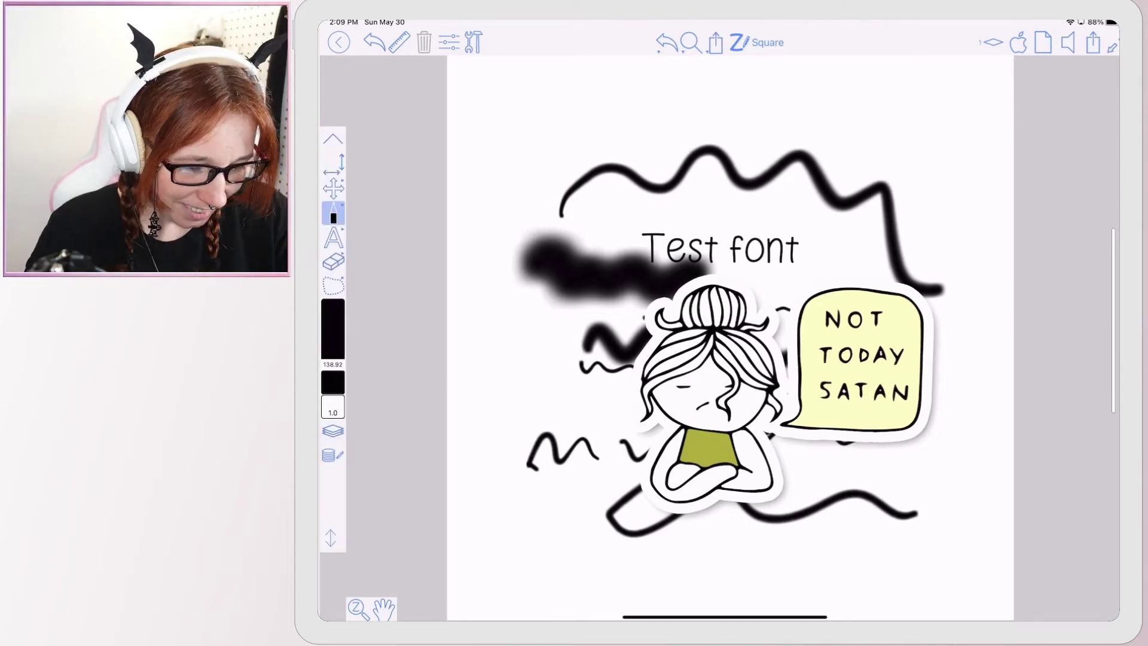
pyautogui.click(334, 187)
# - Check the page Layers popover's management options and layer editing mode, then close it
pyautogui.moveTo(718, 359); pyautogui.dragTo(713, 361)
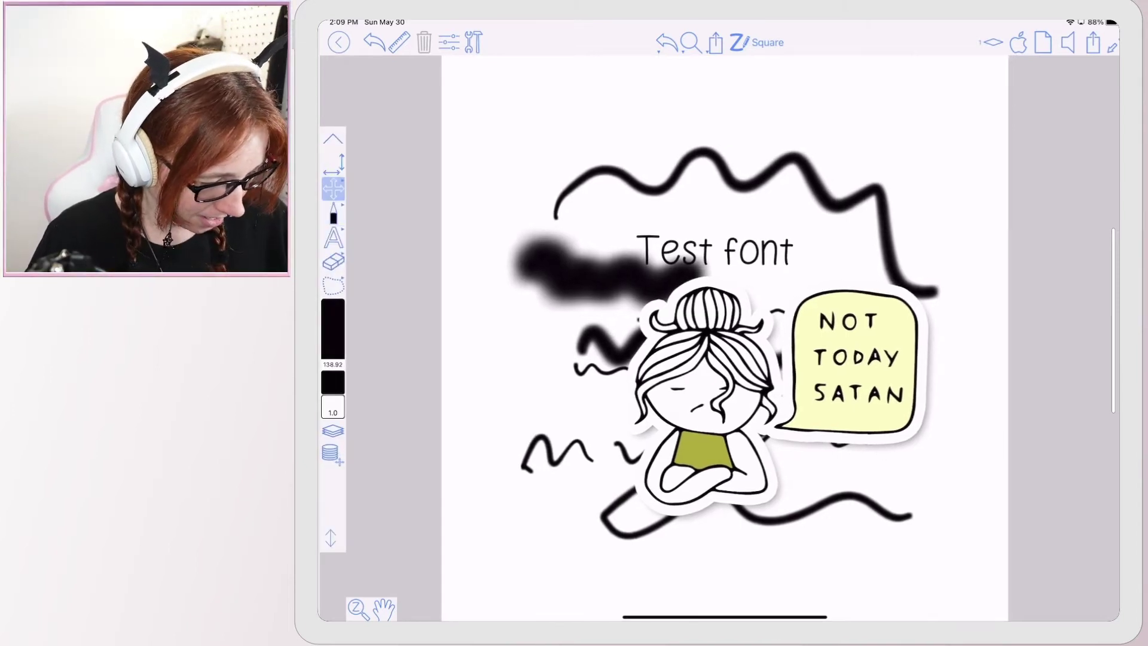
pyautogui.click(333, 165)
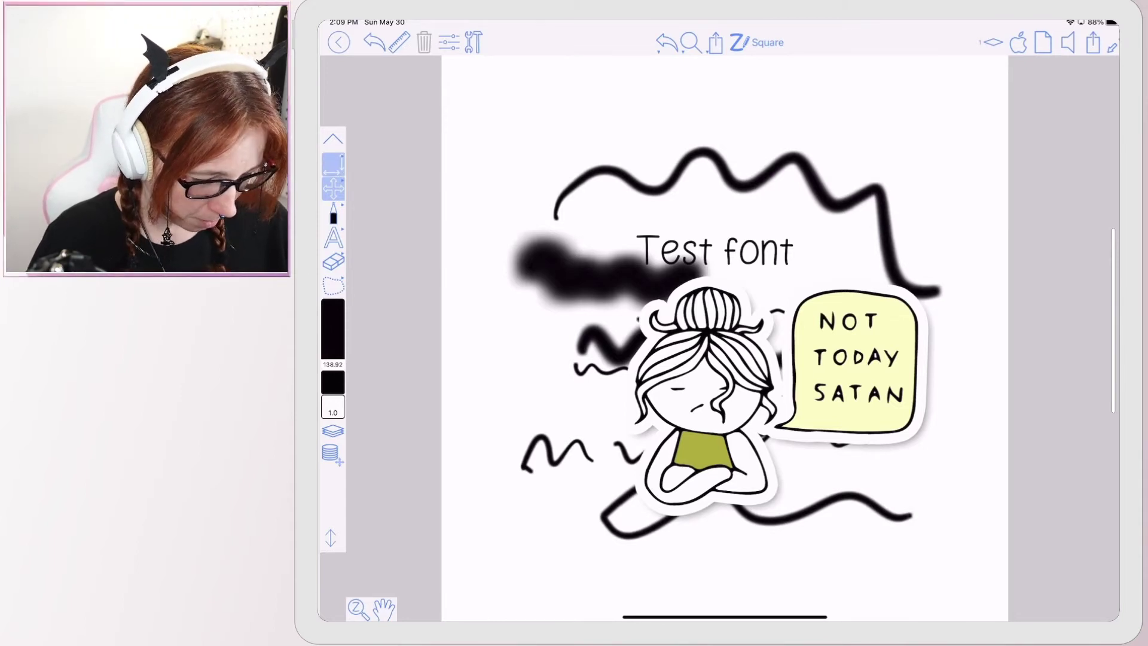
pyautogui.click(333, 430)
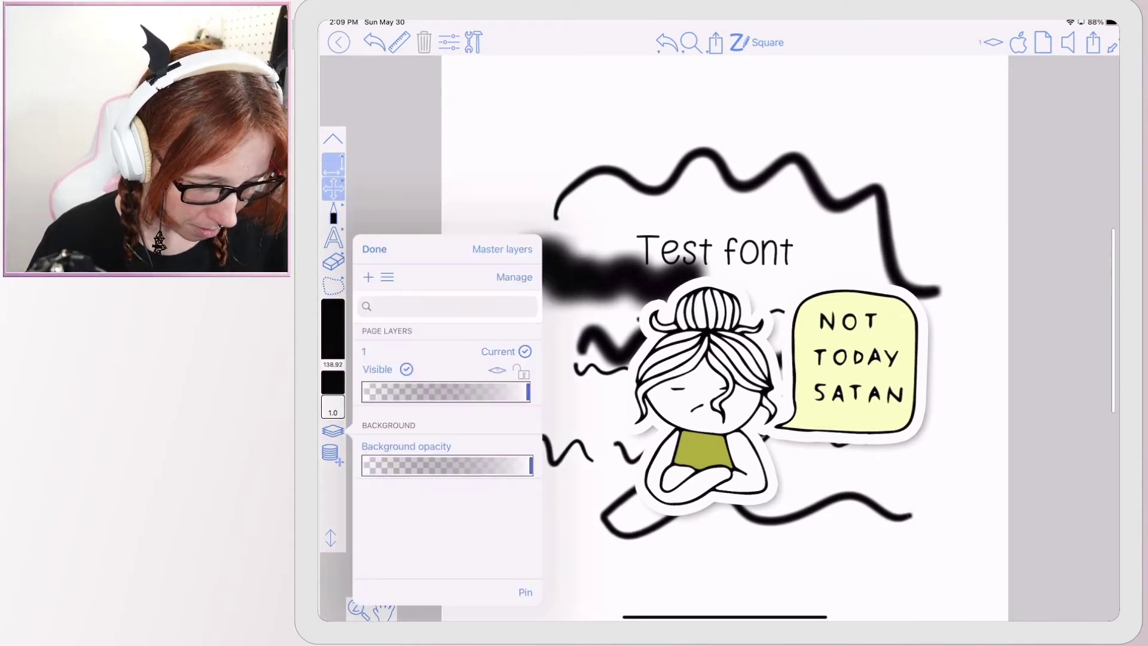
pyautogui.click(388, 276)
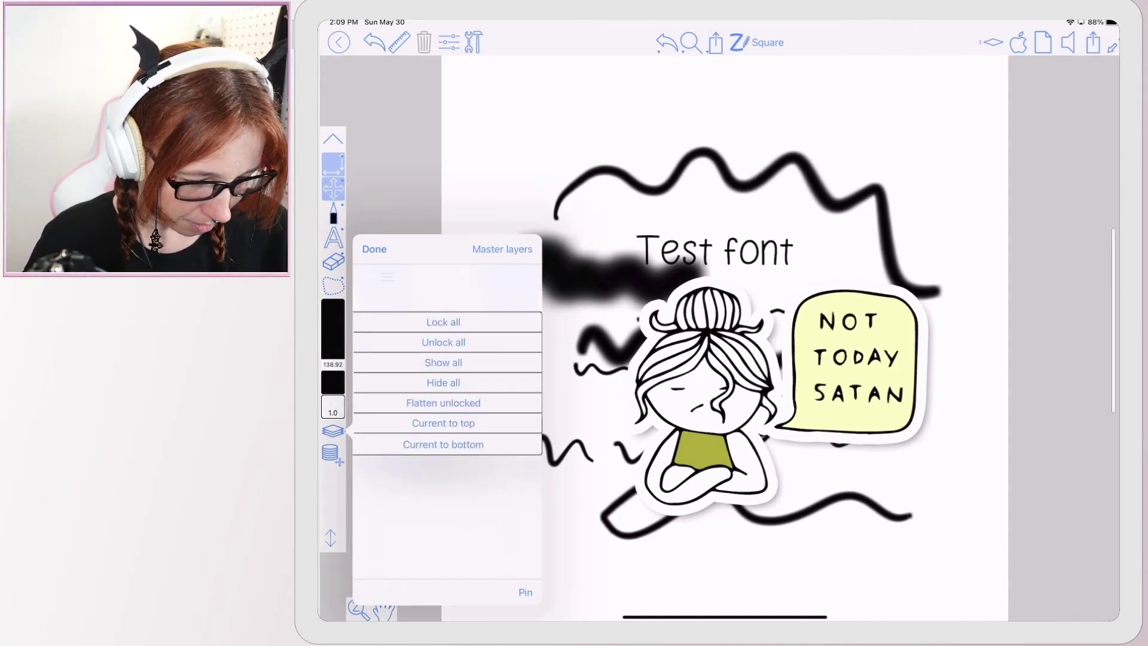
pyautogui.click(387, 276)
pyautogui.click(514, 277)
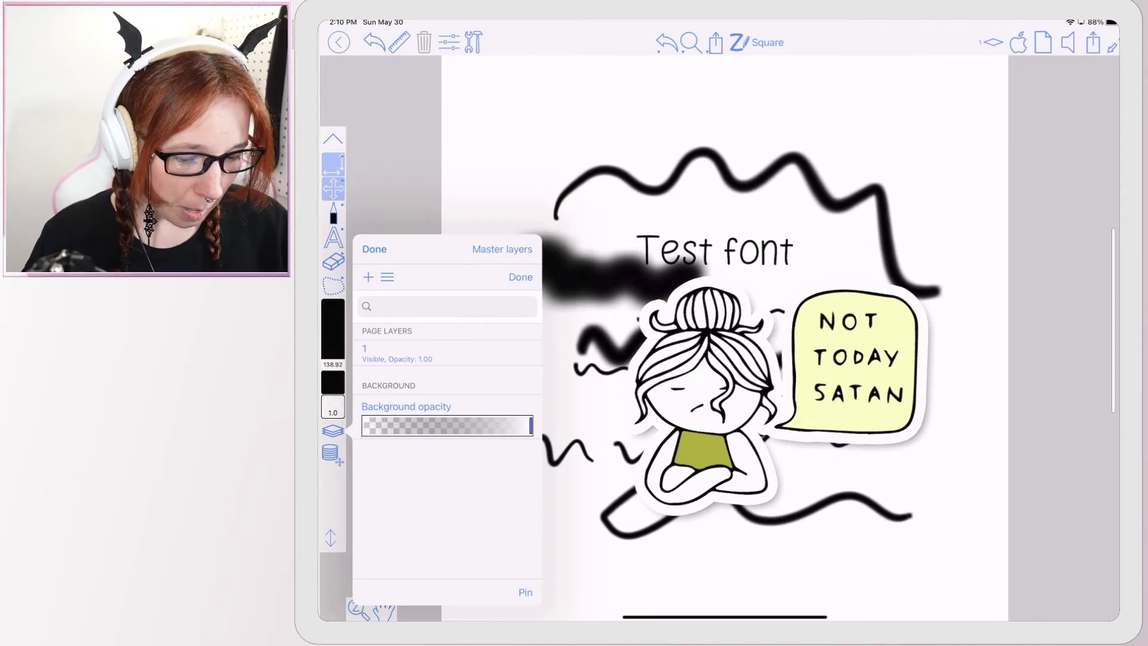
pyautogui.click(374, 249)
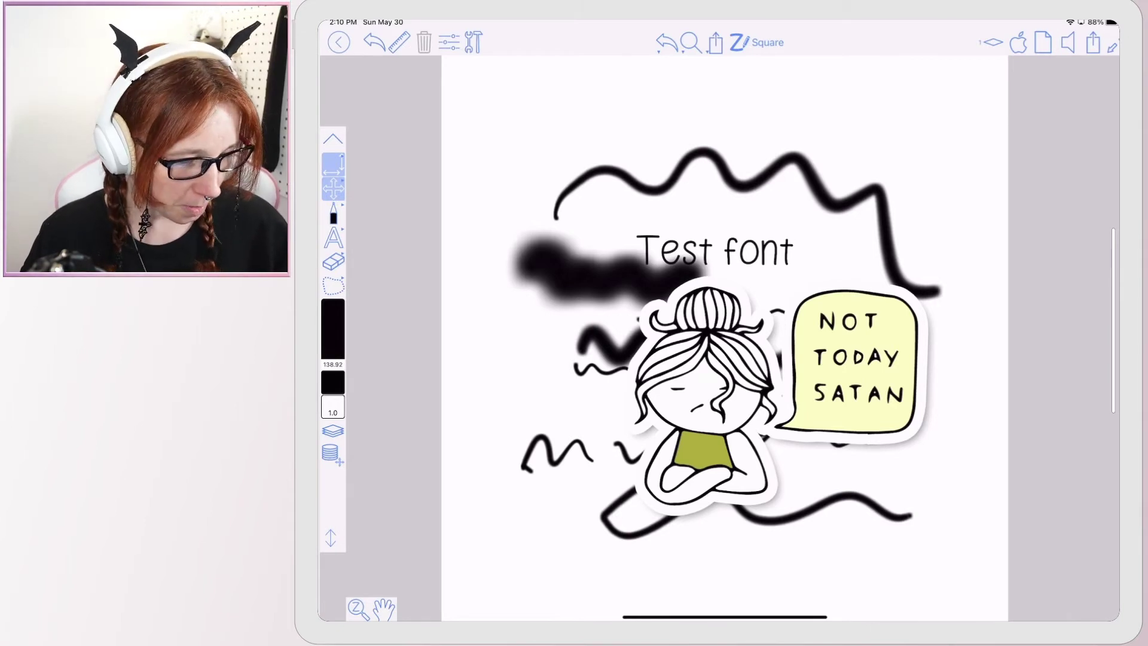
# - Open and dismiss the Search options, then show the full Tools list
pyautogui.click(690, 42)
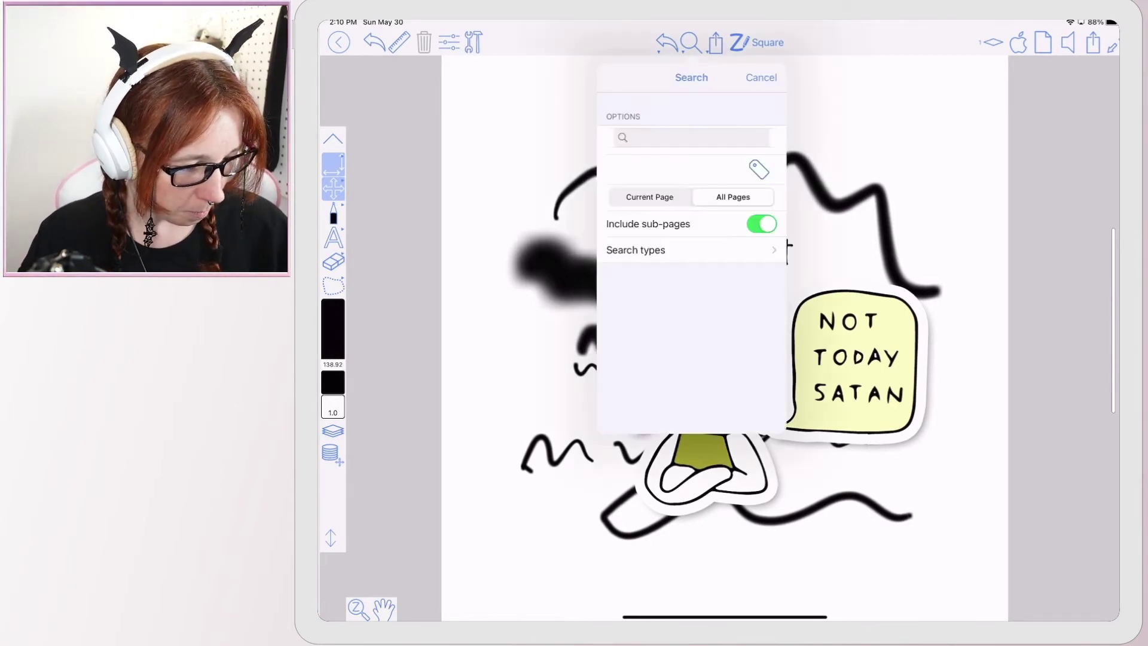
pyautogui.click(789, 251)
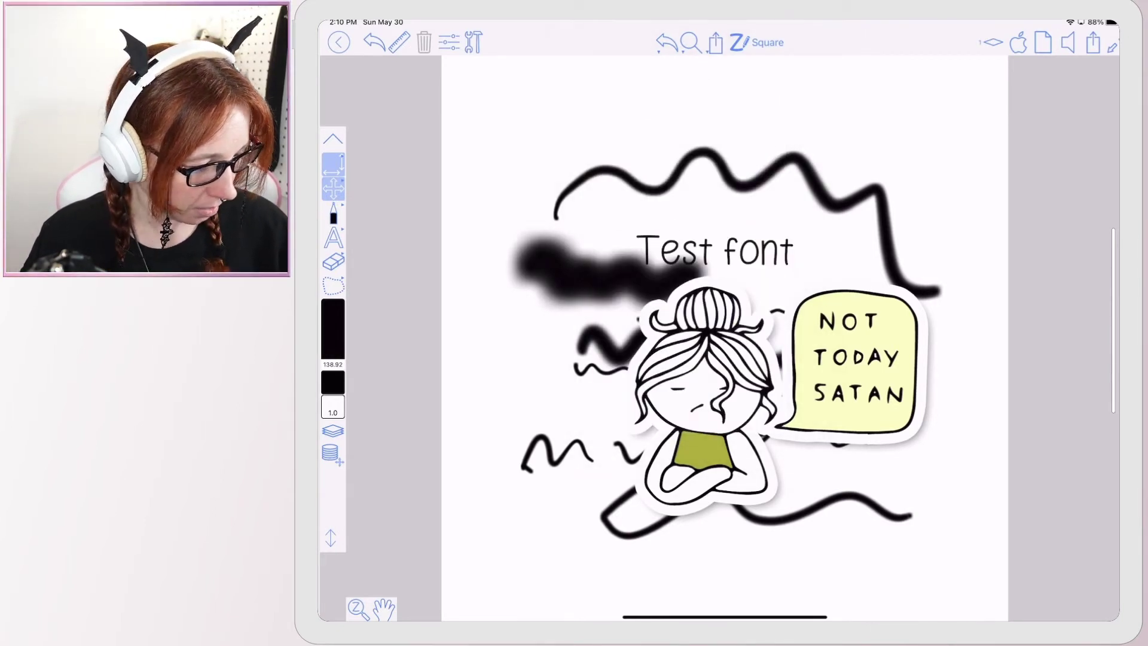
pyautogui.click(474, 42)
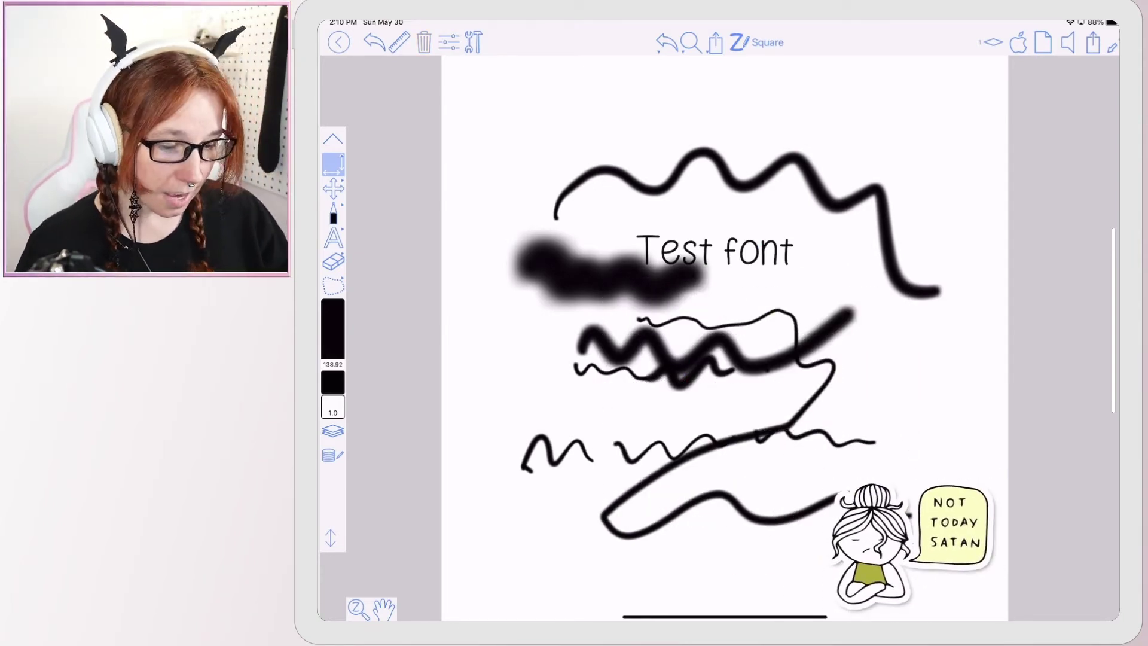
# - Erase every smudge, blob and wave stroke around 'Test font' with the Eraser
pyautogui.click(332, 260)
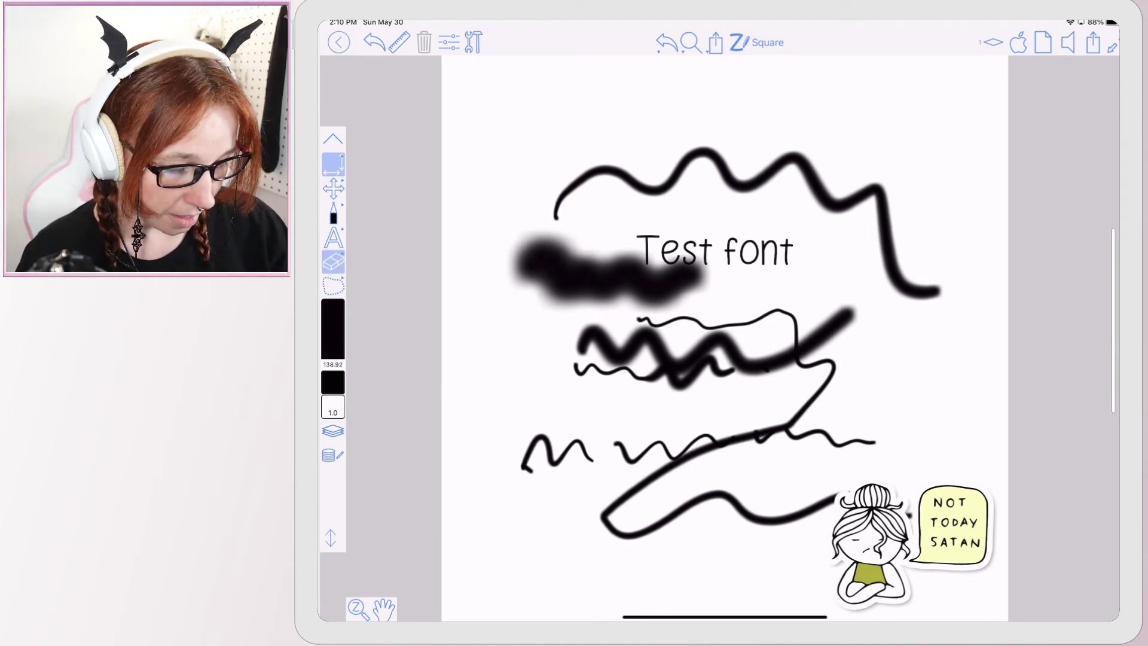
pyautogui.moveTo(575, 270)
pyautogui.mouseDown()
pyautogui.moveTo(526, 274)
pyautogui.moveTo(539, 256)
pyautogui.moveTo(655, 287)
pyautogui.mouseUp()
pyautogui.moveTo(843, 503); pyautogui.dragTo(906, 512)
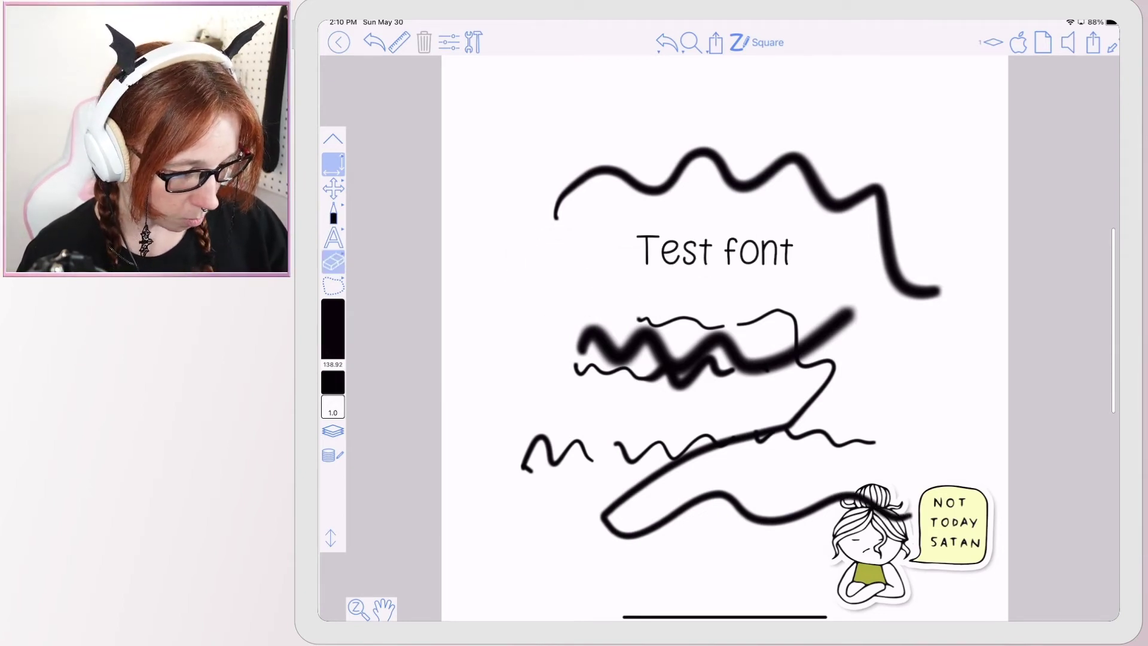
pyautogui.moveTo(844, 323)
pyautogui.mouseDown()
pyautogui.moveTo(580, 344)
pyautogui.moveTo(718, 368)
pyautogui.moveTo(887, 315)
pyautogui.moveTo(925, 287)
pyautogui.moveTo(875, 254)
pyautogui.moveTo(784, 150)
pyautogui.moveTo(731, 180)
pyautogui.moveTo(538, 200)
pyautogui.moveTo(935, 287)
pyautogui.mouseUp()
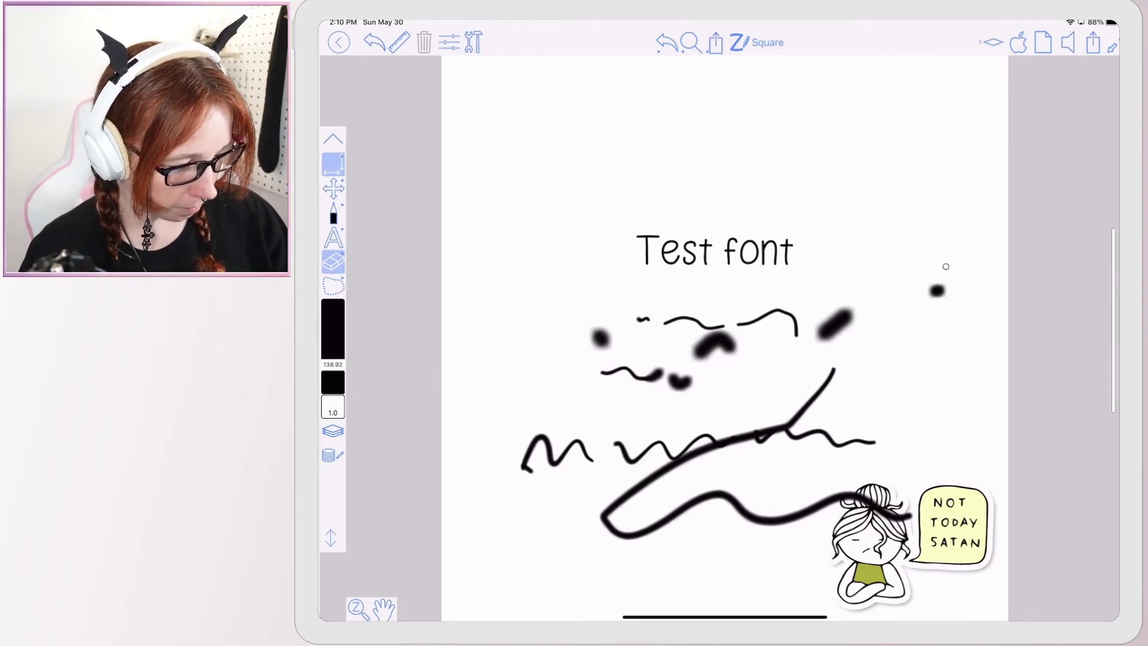
pyautogui.moveTo(745, 354)
pyautogui.mouseDown()
pyautogui.moveTo(640, 313)
pyautogui.moveTo(669, 313)
pyautogui.moveTo(618, 362)
pyautogui.moveTo(781, 333)
pyautogui.mouseUp()
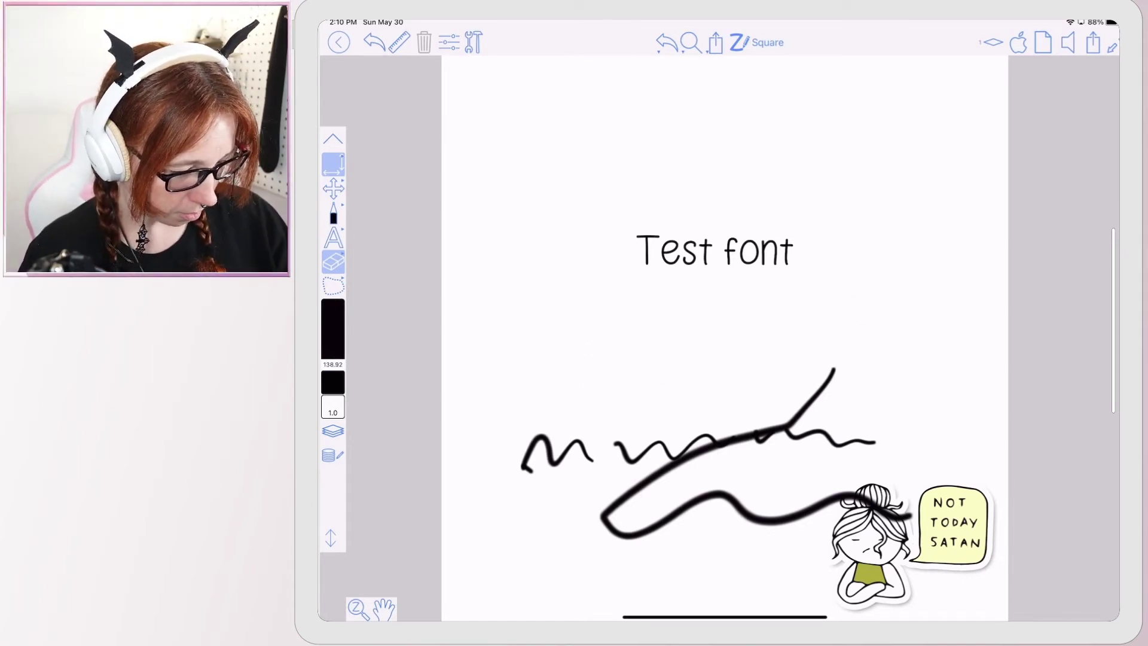
pyautogui.moveTo(535, 454)
pyautogui.mouseDown()
pyautogui.moveTo(533, 401)
pyautogui.moveTo(648, 419)
pyautogui.moveTo(771, 374)
pyautogui.moveTo(864, 379)
pyautogui.moveTo(689, 396)
pyautogui.moveTo(541, 516)
pyautogui.moveTo(878, 506)
pyautogui.mouseUp()
pyautogui.click(332, 286)
# - Nudge 'Test font' left, then start and discard a PDF email of the page
pyautogui.moveTo(714, 330); pyautogui.dragTo(713, 180)
pyautogui.moveTo(715, 251); pyautogui.dragTo(672, 255)
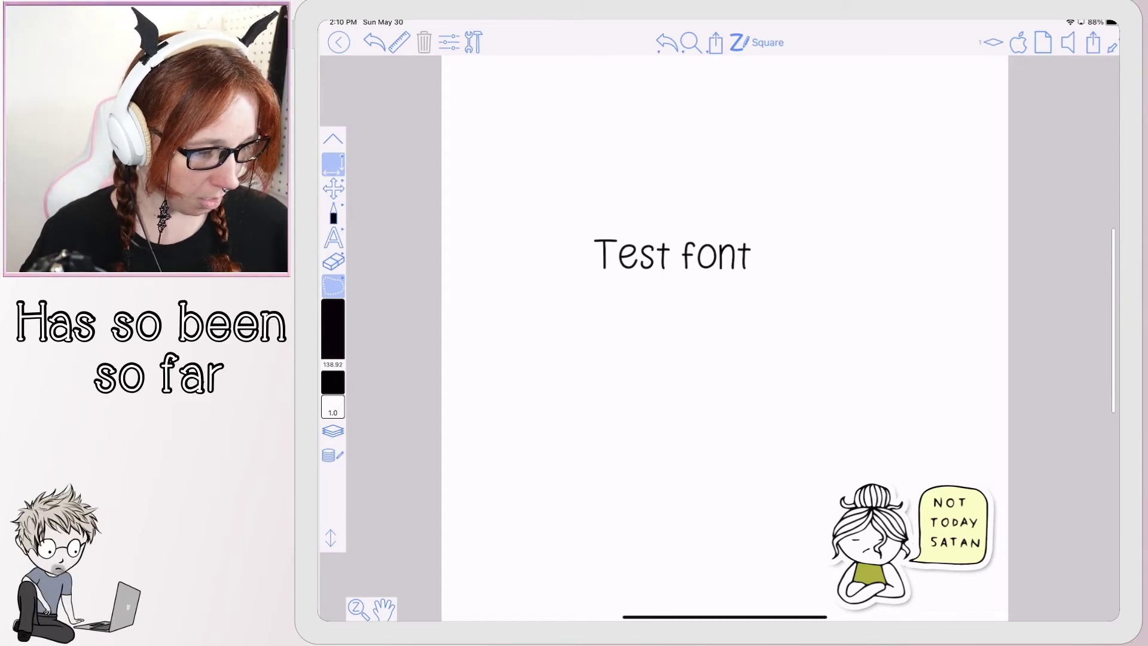
pyautogui.click(1093, 42)
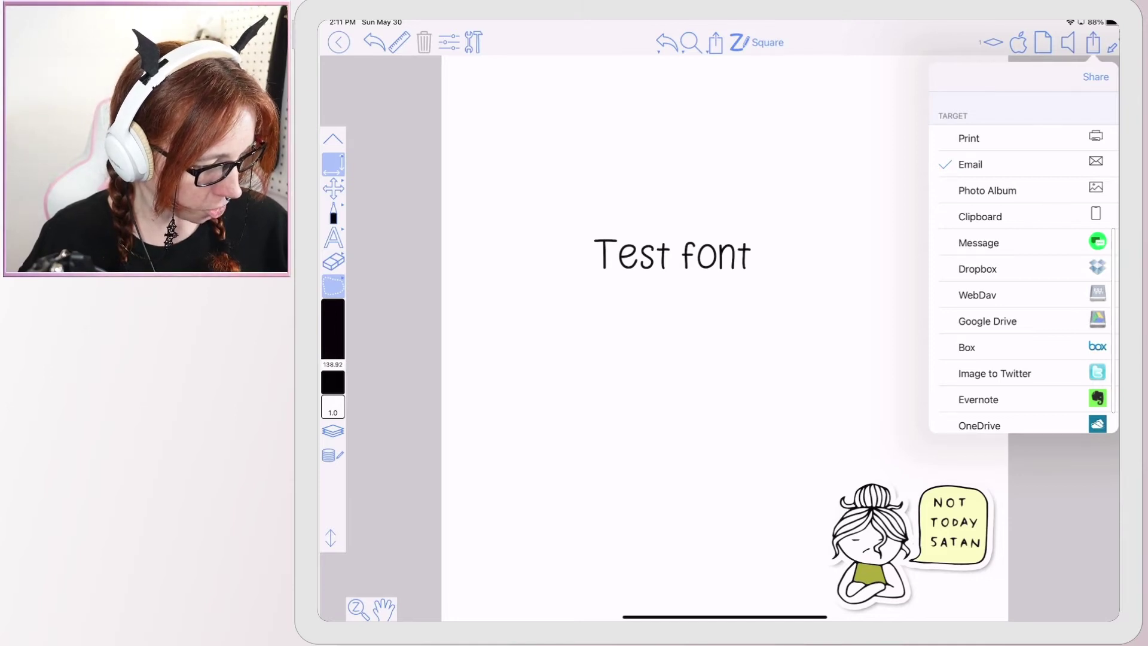
pyautogui.click(1096, 77)
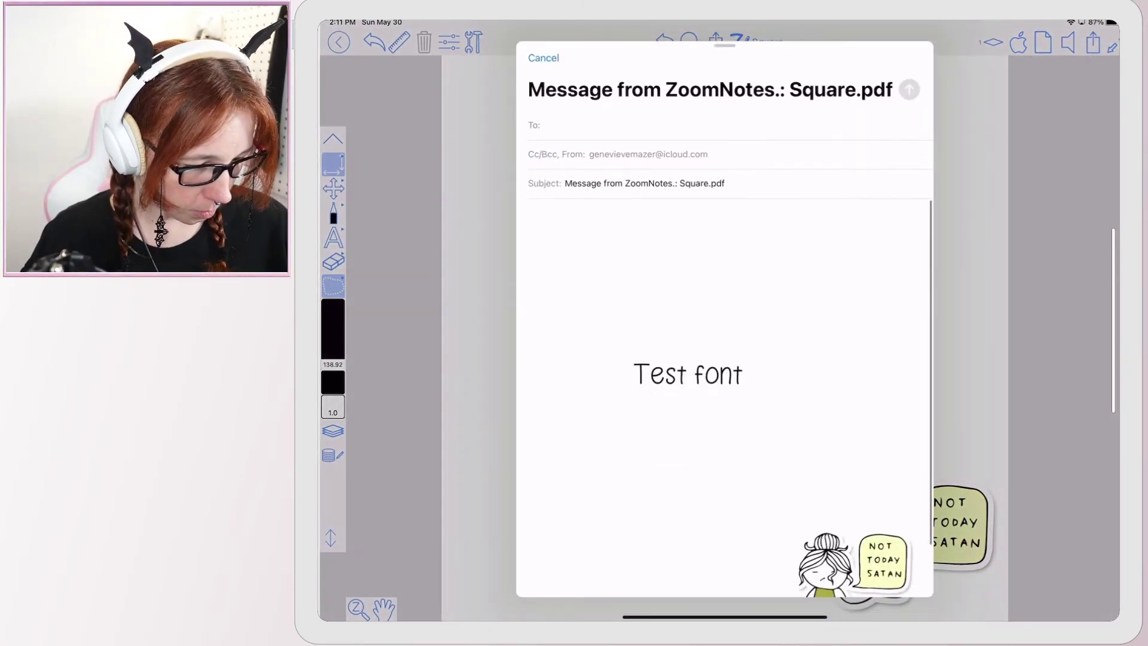
pyautogui.click(542, 58)
pyautogui.click(544, 89)
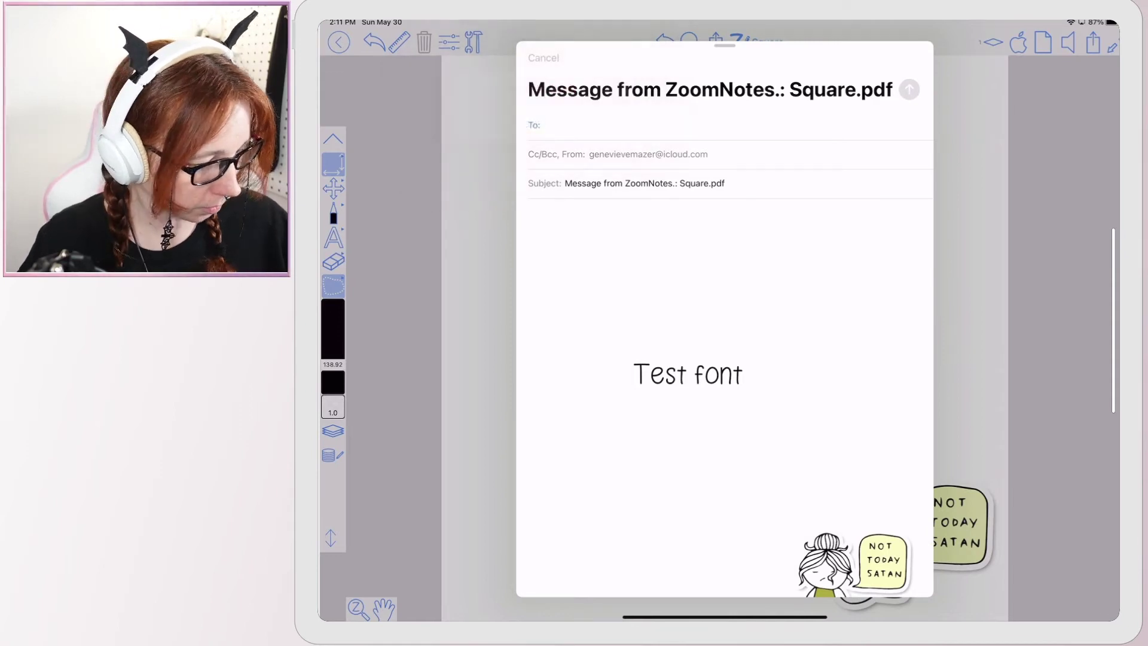
pyautogui.click(1093, 42)
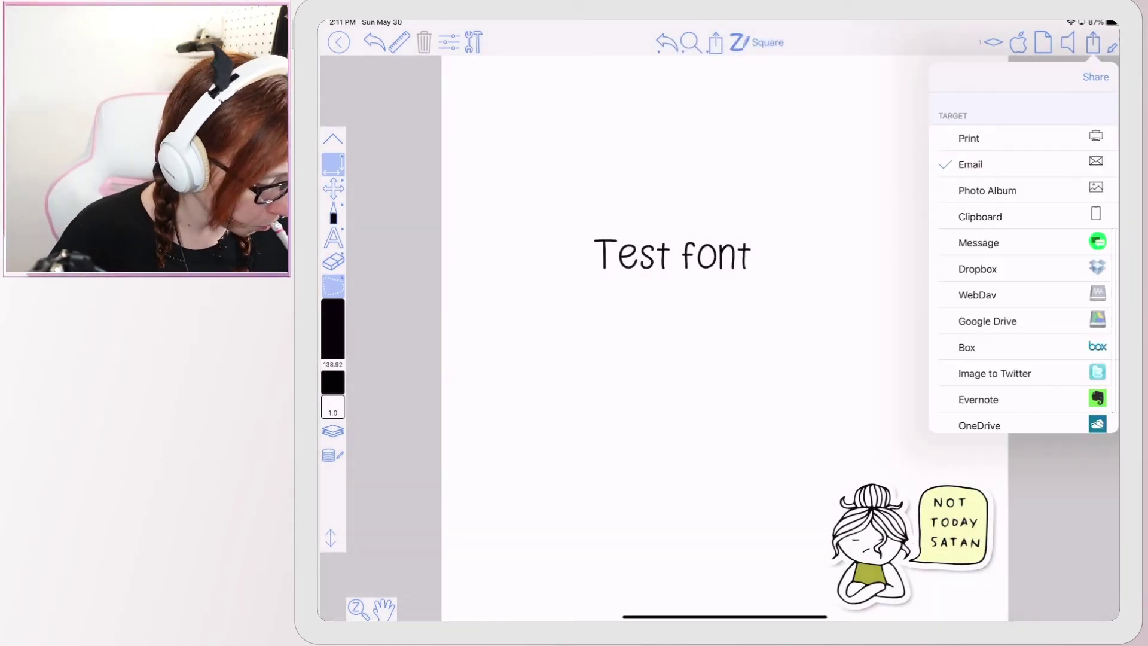
pyautogui.scroll(-10, 1023, 270)
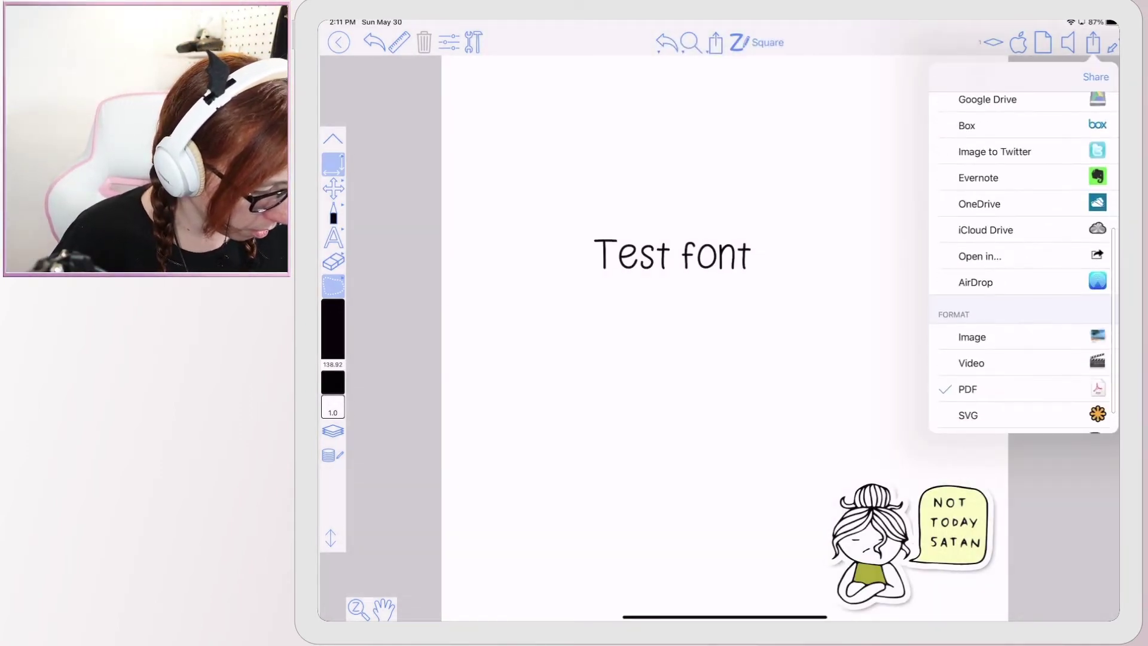
pyautogui.scroll(3, 1023, 270)
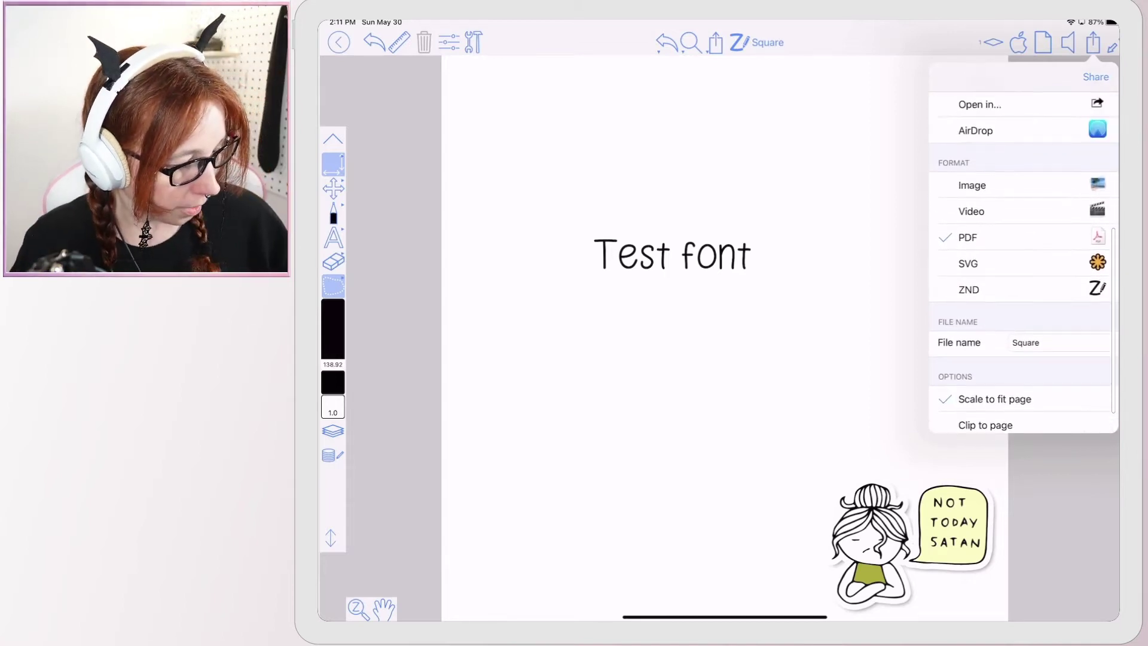
# - Set the export to ZND named 'zoomtest', then delete the resulting email draft
pyautogui.click(969, 289)
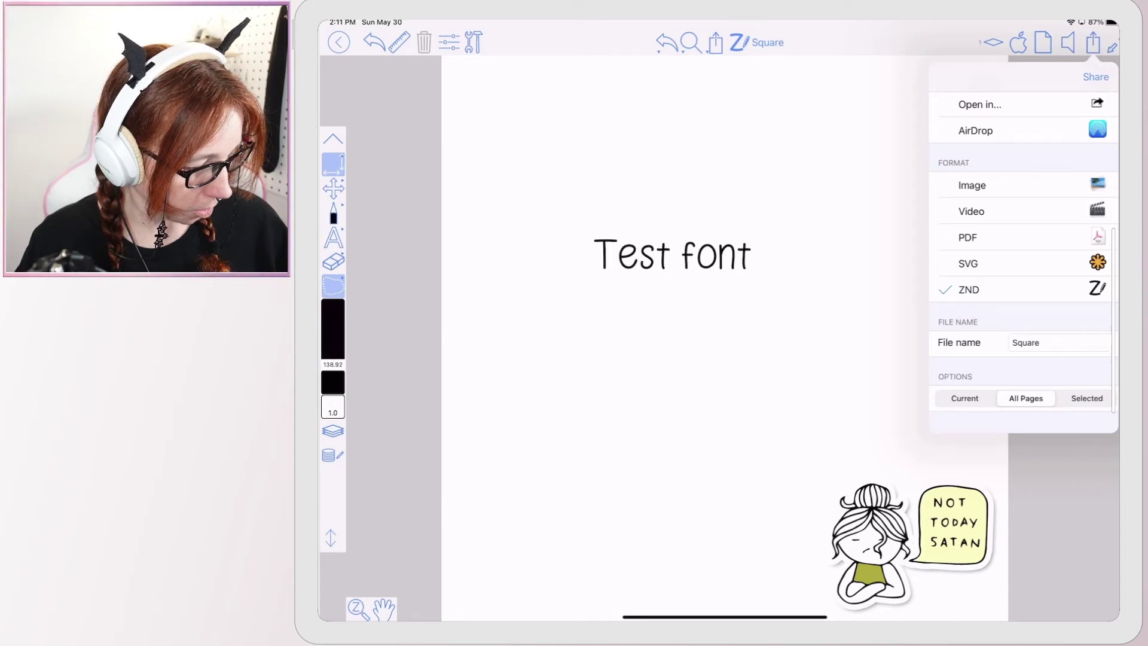
pyautogui.click(1059, 342)
pyautogui.press('BackSpace')
pyautogui.press('BackSpace')
pyautogui.press('BackSpace')
pyautogui.press('BackSpace')
pyautogui.press('BackSpace')
pyautogui.write('zoomtest')
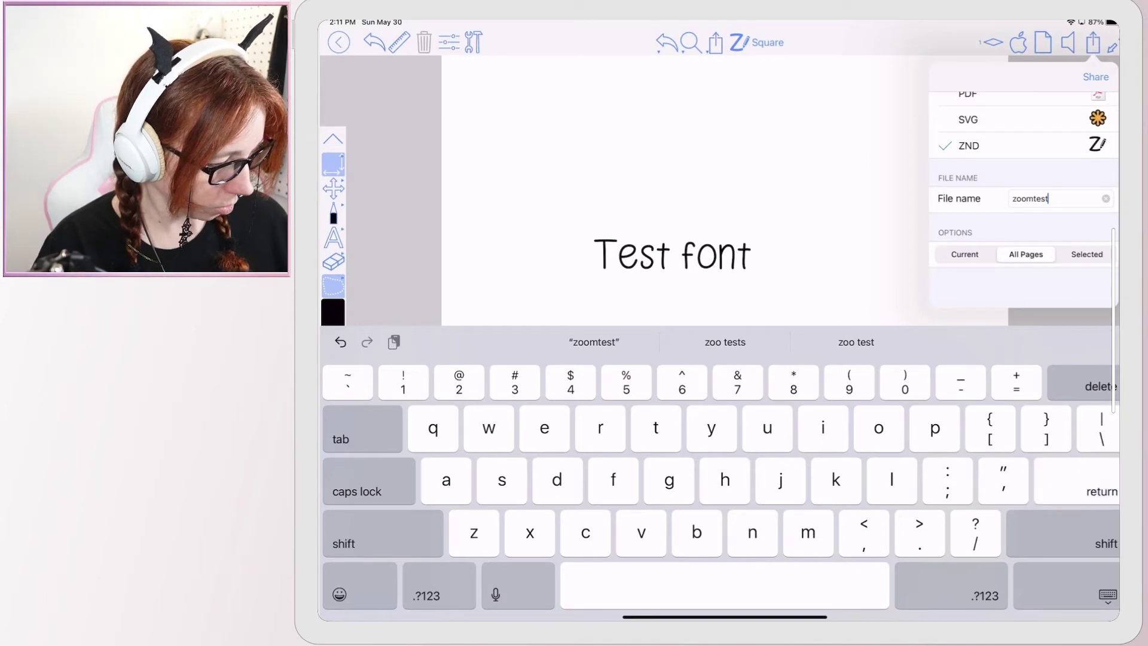
pyautogui.press('Return')
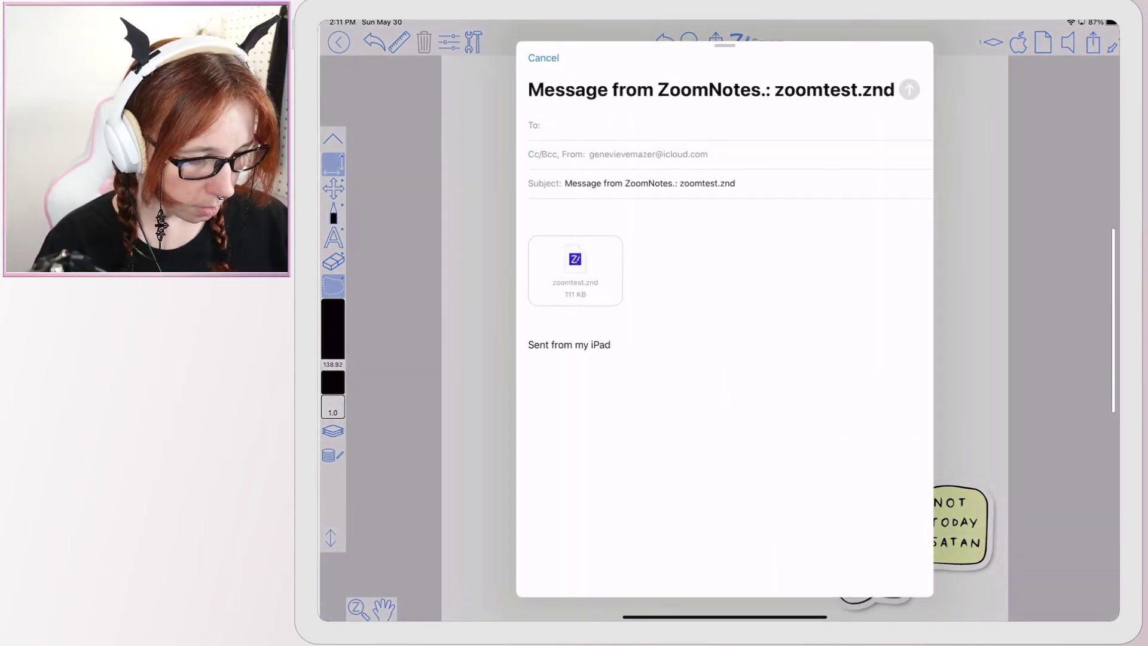
pyautogui.click(543, 58)
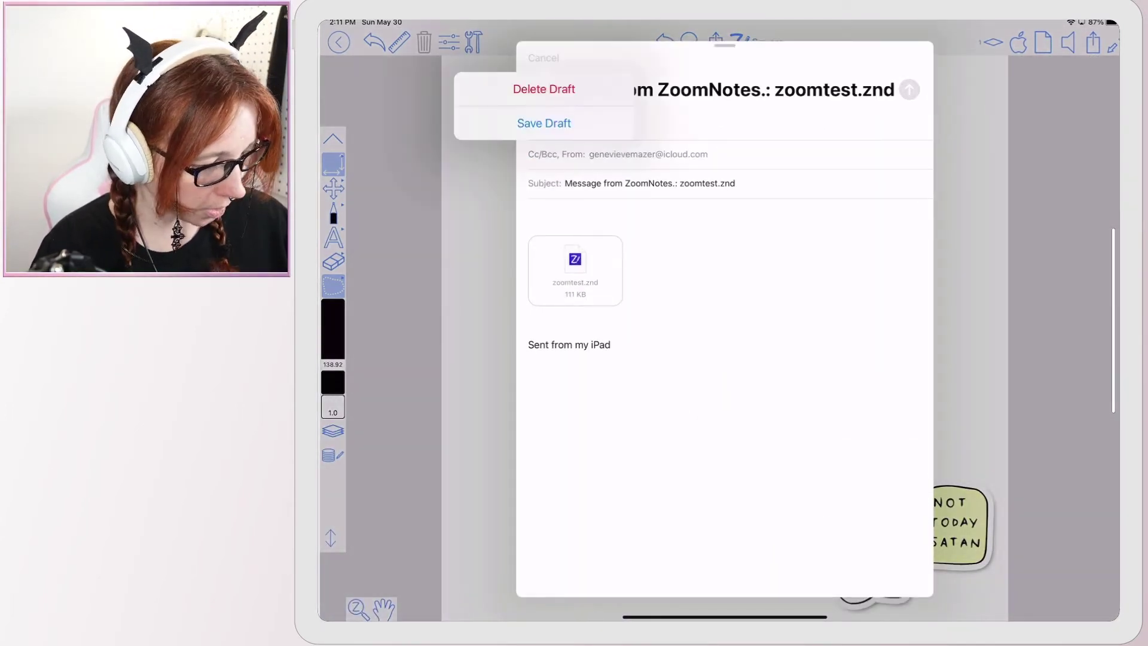
pyautogui.click(544, 89)
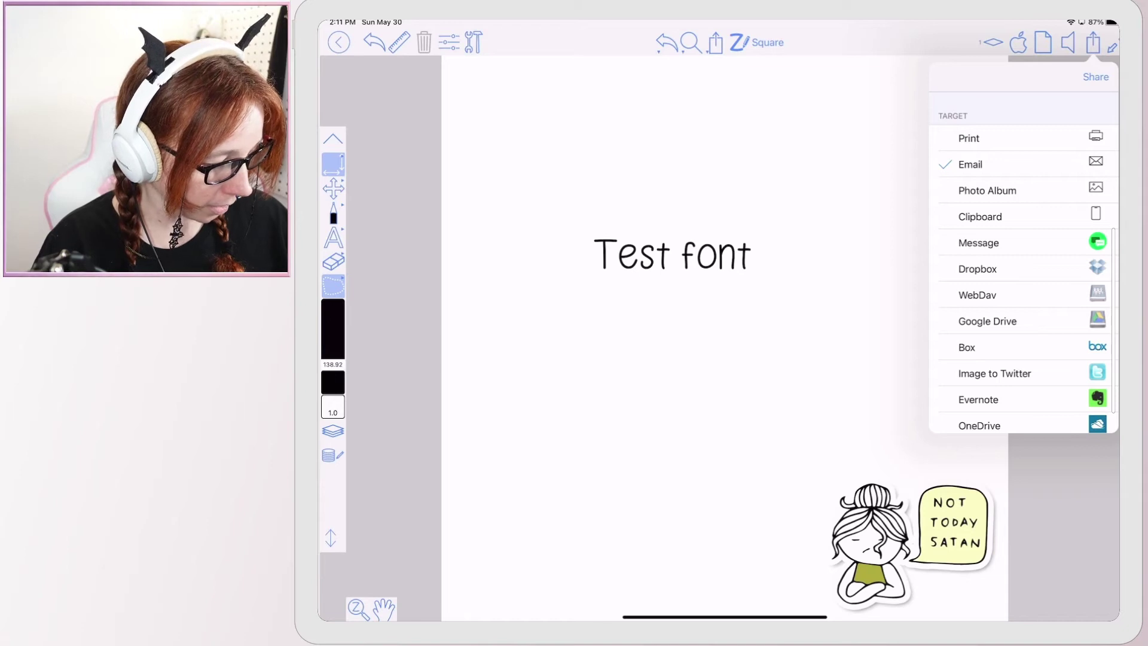
pyautogui.scroll(-3, 1023, 260)
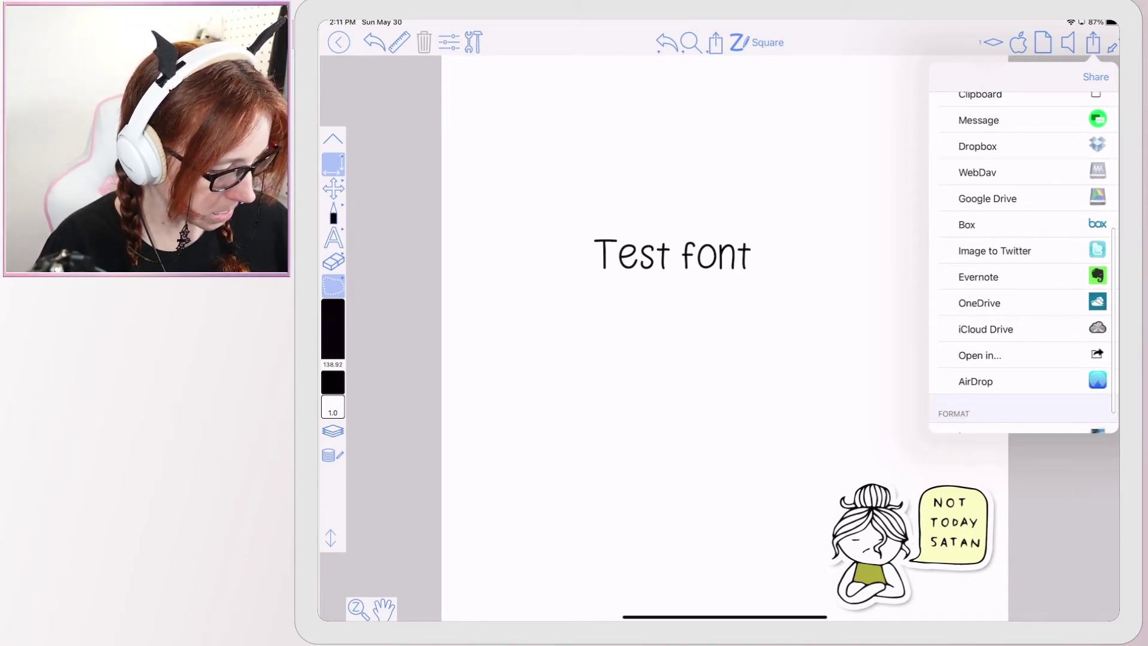
pyautogui.scroll(5, 1023, 260)
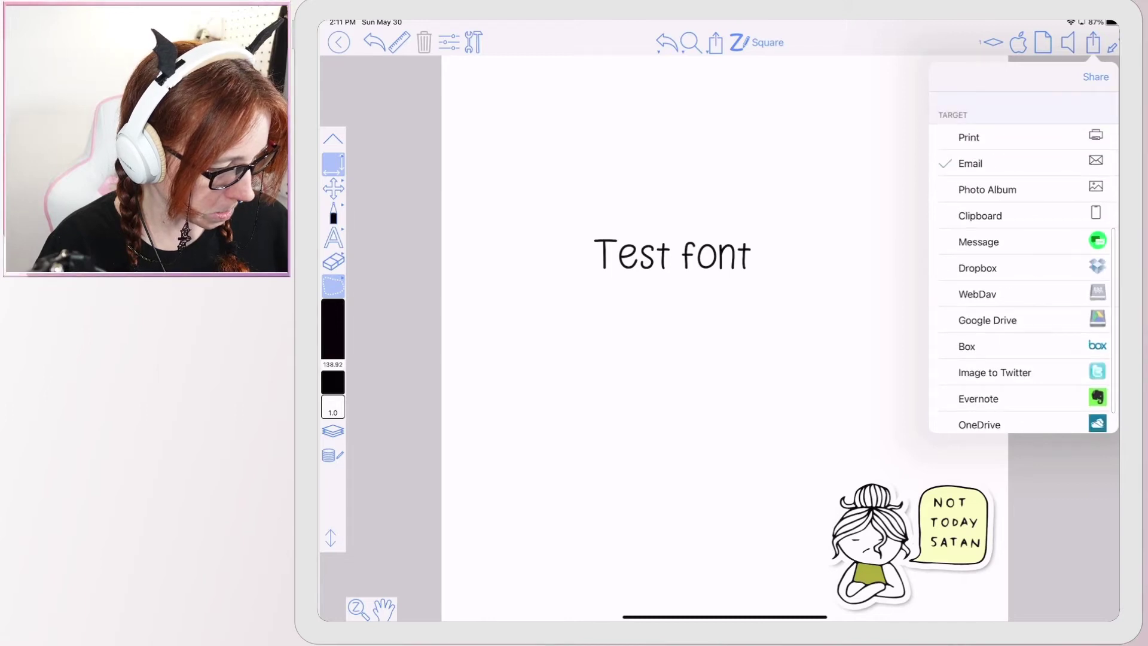
pyautogui.scroll(-5, 1023, 260)
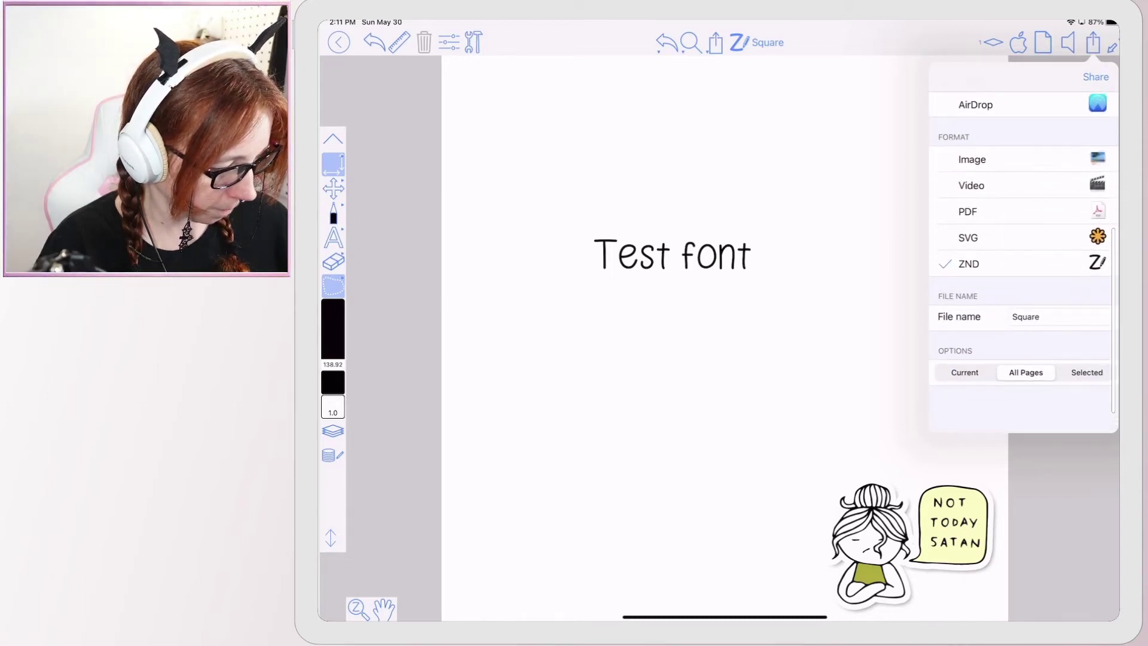
pyautogui.scroll(5, 1023, 260)
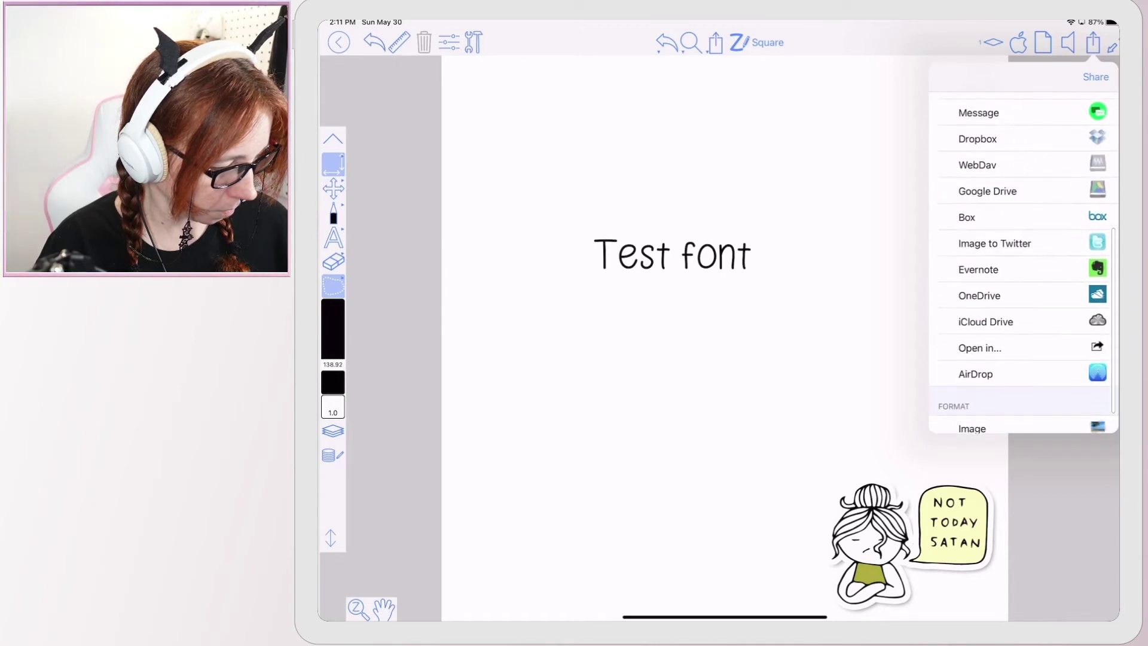
pyautogui.scroll(5, 1023, 260)
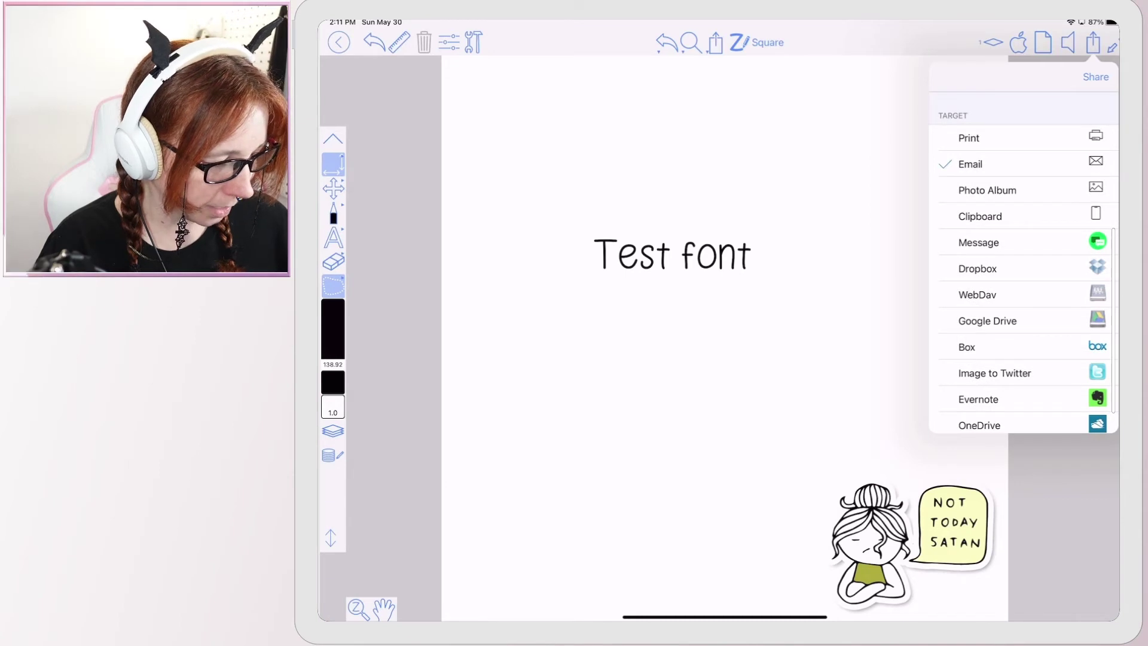
# - Try Photo Album as destination, then delete a Square.znd email draft and reopen Share
pyautogui.click(987, 190)
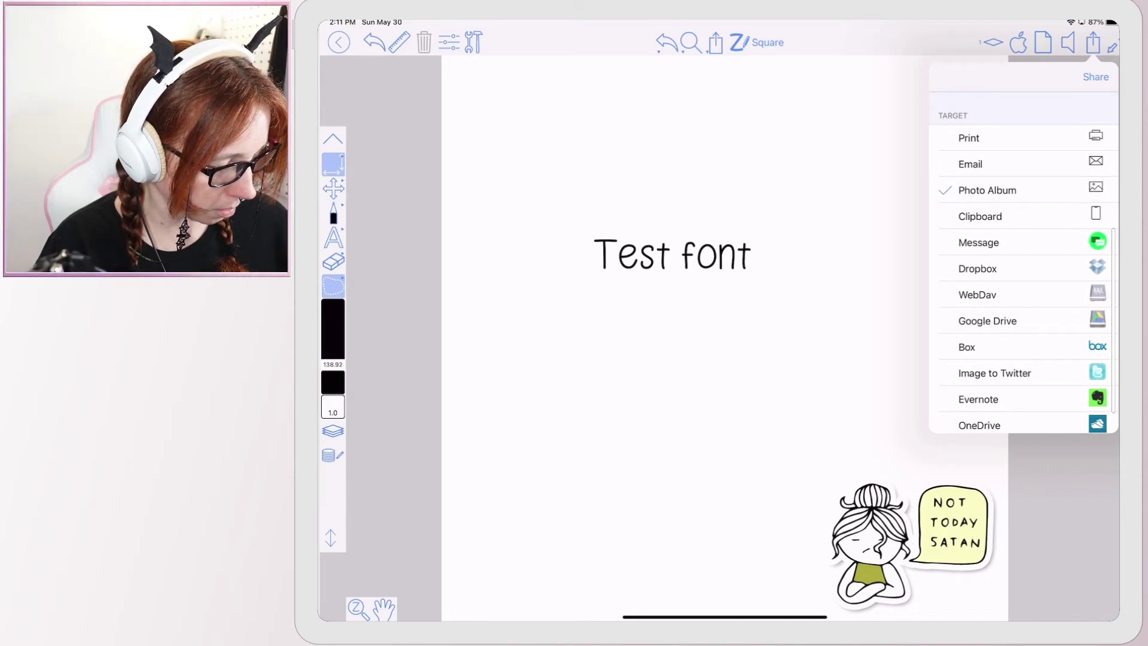
pyautogui.scroll(-3, 1023, 260)
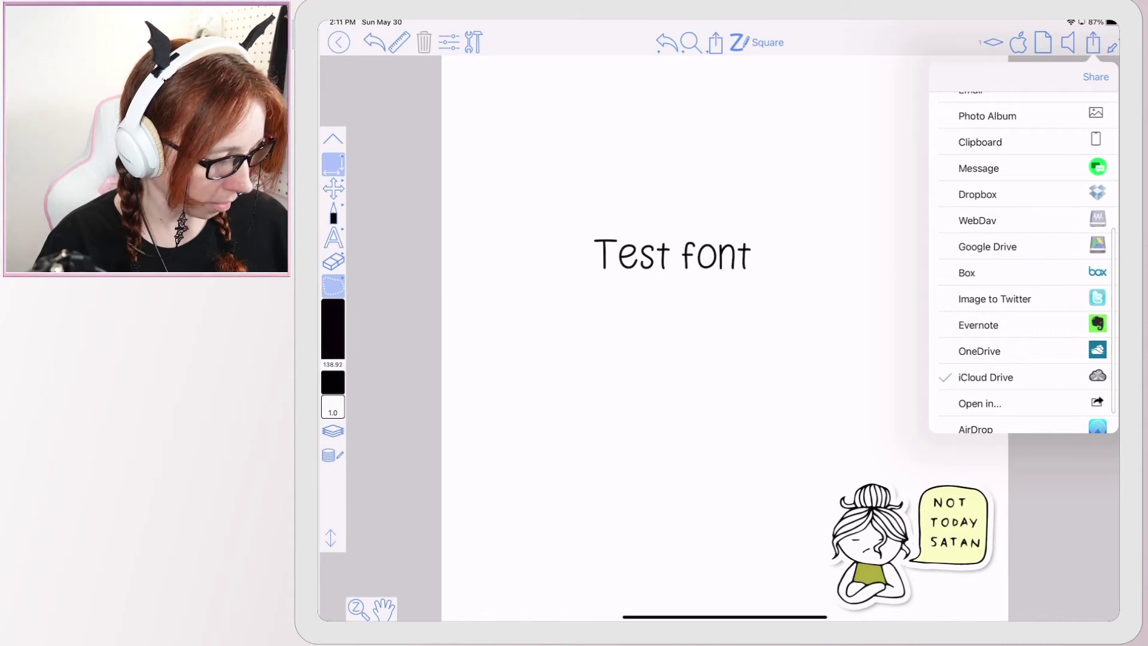
pyautogui.scroll(-5, 1023, 261)
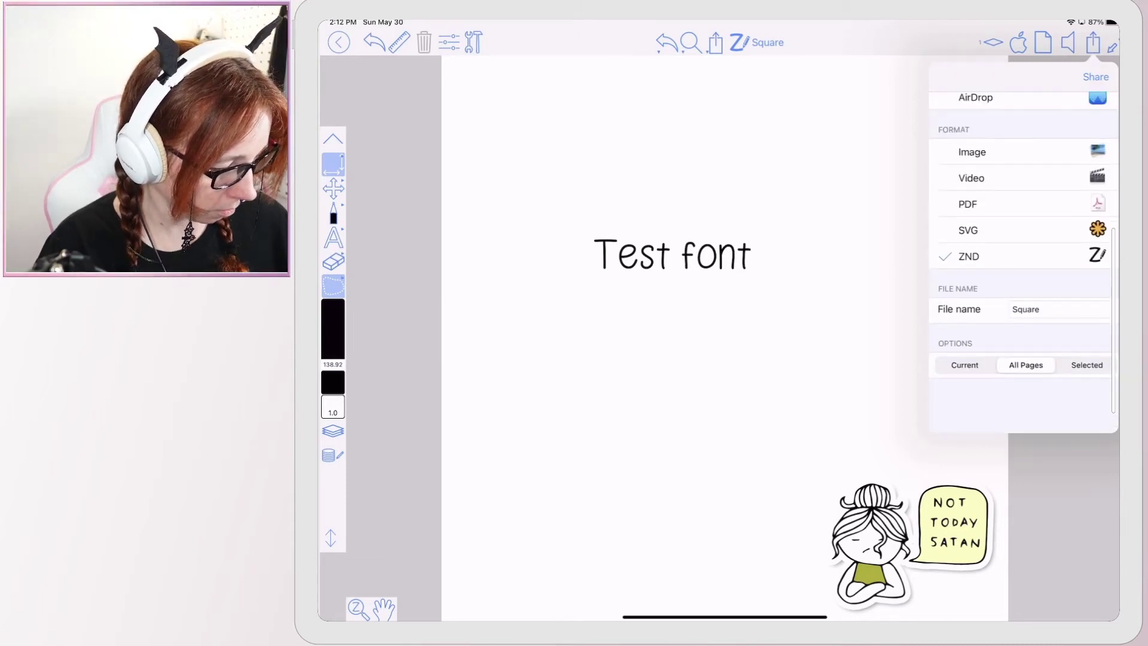
pyautogui.click(1026, 376)
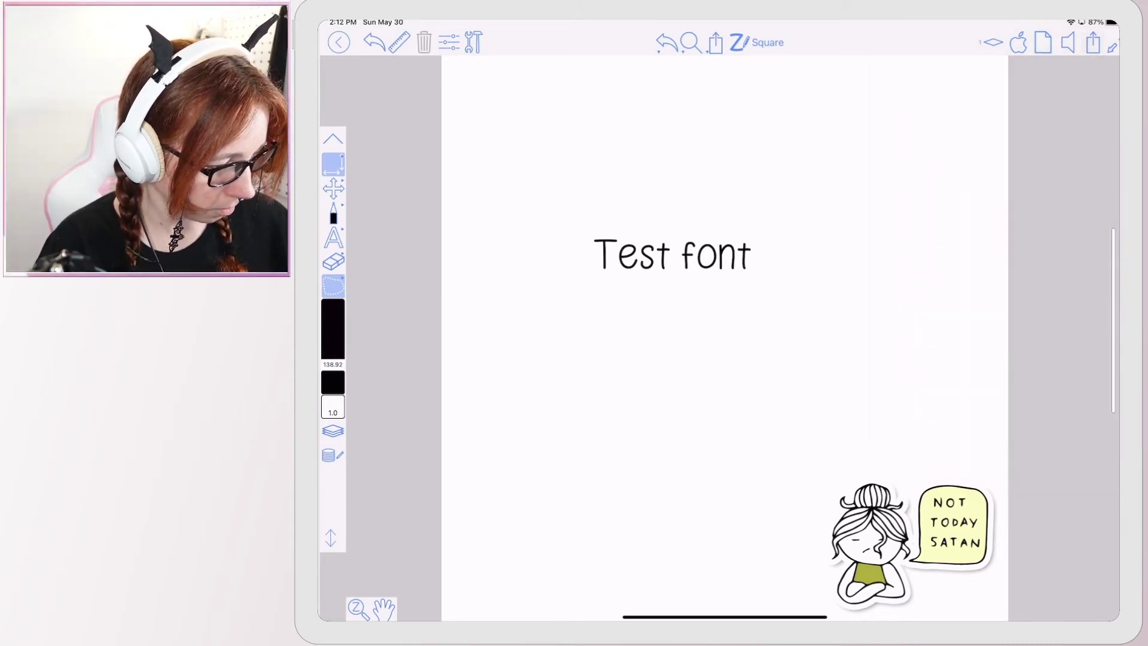
pyautogui.click(1094, 42)
pyautogui.click(979, 106)
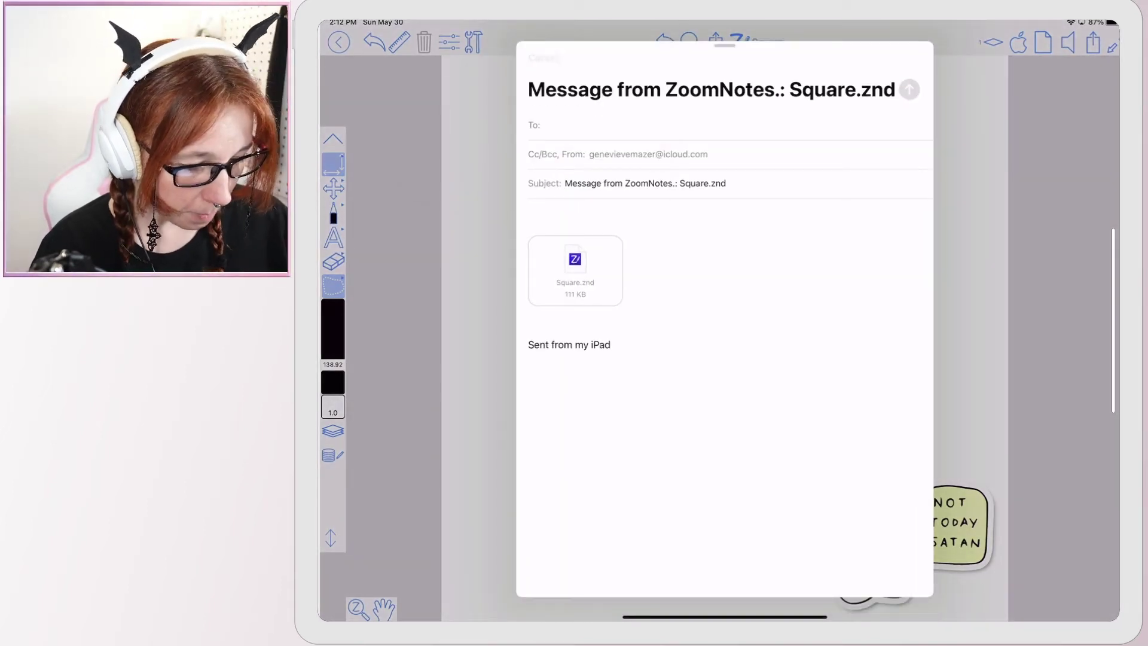
pyautogui.click(544, 58)
pyautogui.click(525, 90)
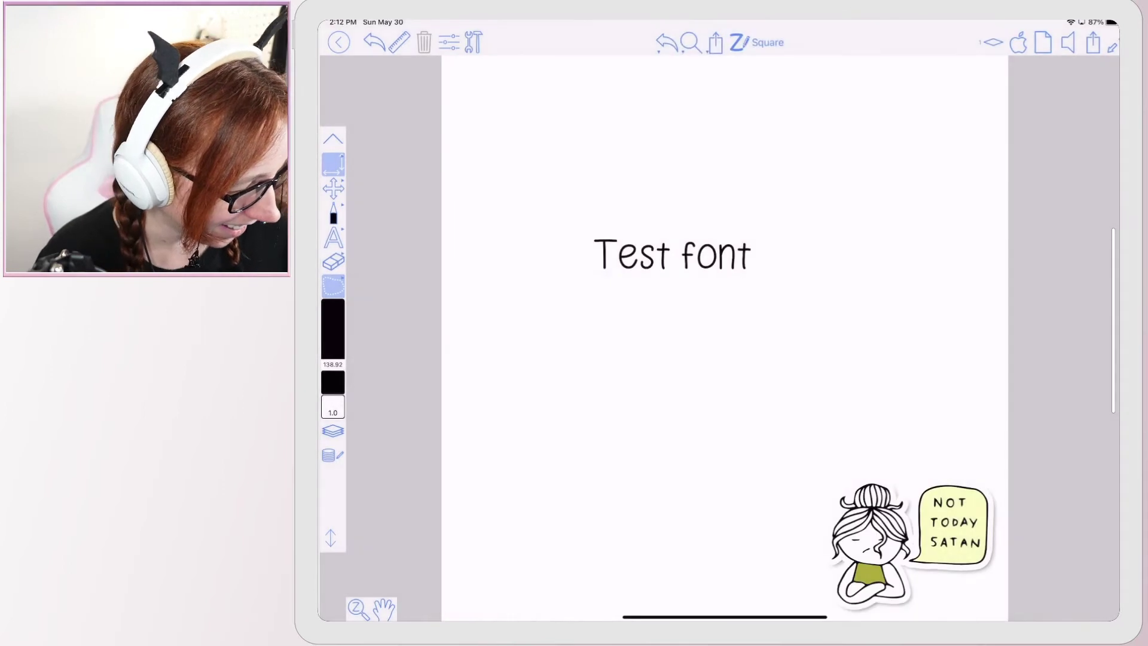
pyautogui.click(1094, 42)
pyautogui.scroll(-10, 1023, 269)
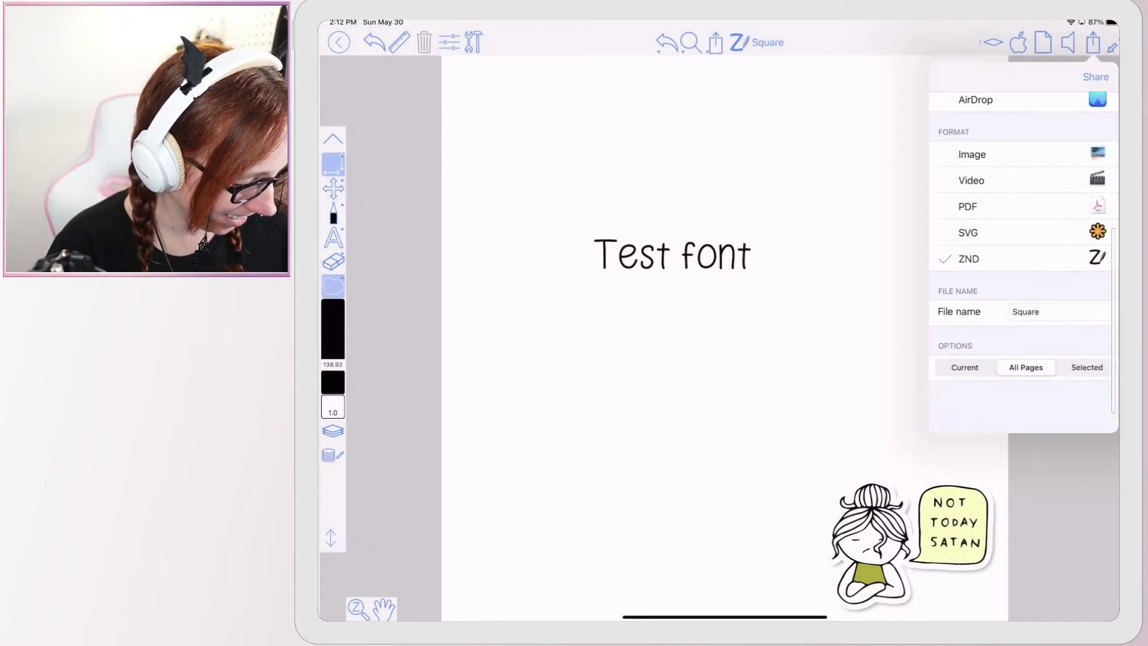
pyautogui.scroll(8, 1023, 269)
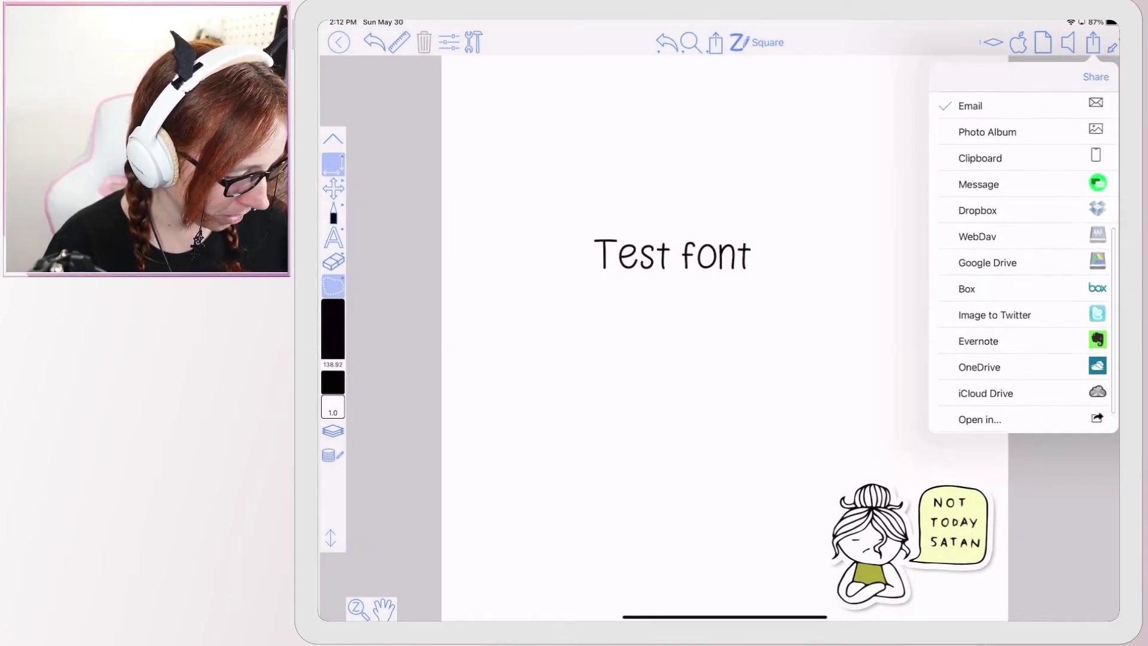
pyautogui.scroll(-3, 1022, 269)
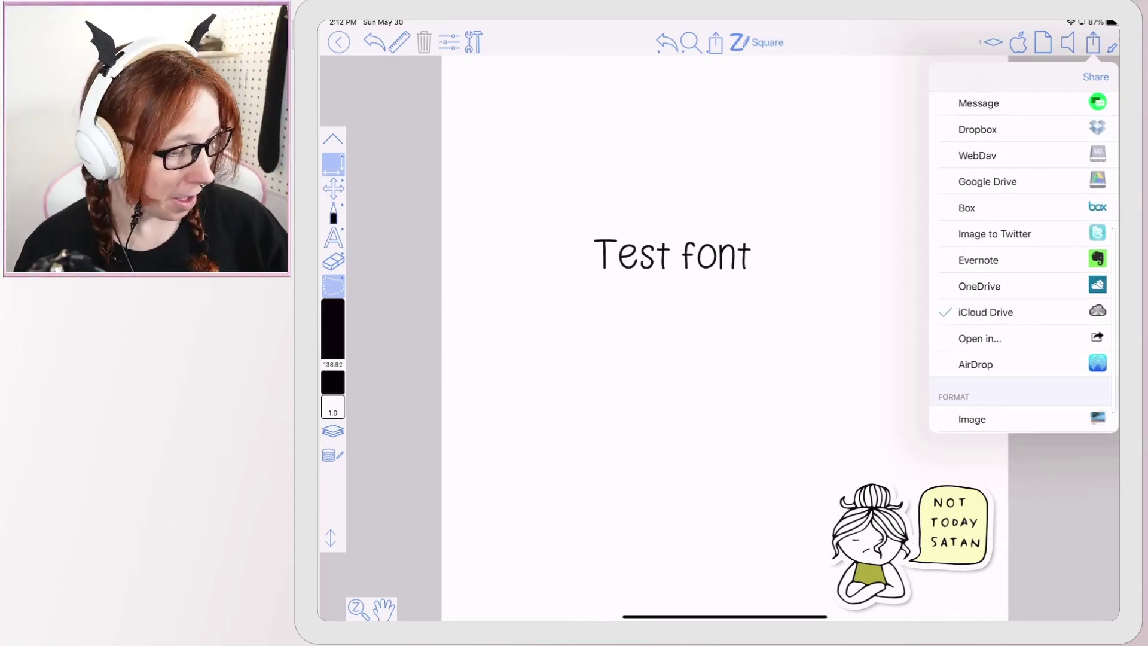
# - Save a copy named 'Zoomtest' to the Daily Photos folder on iCloud Drive
pyautogui.click(985, 313)
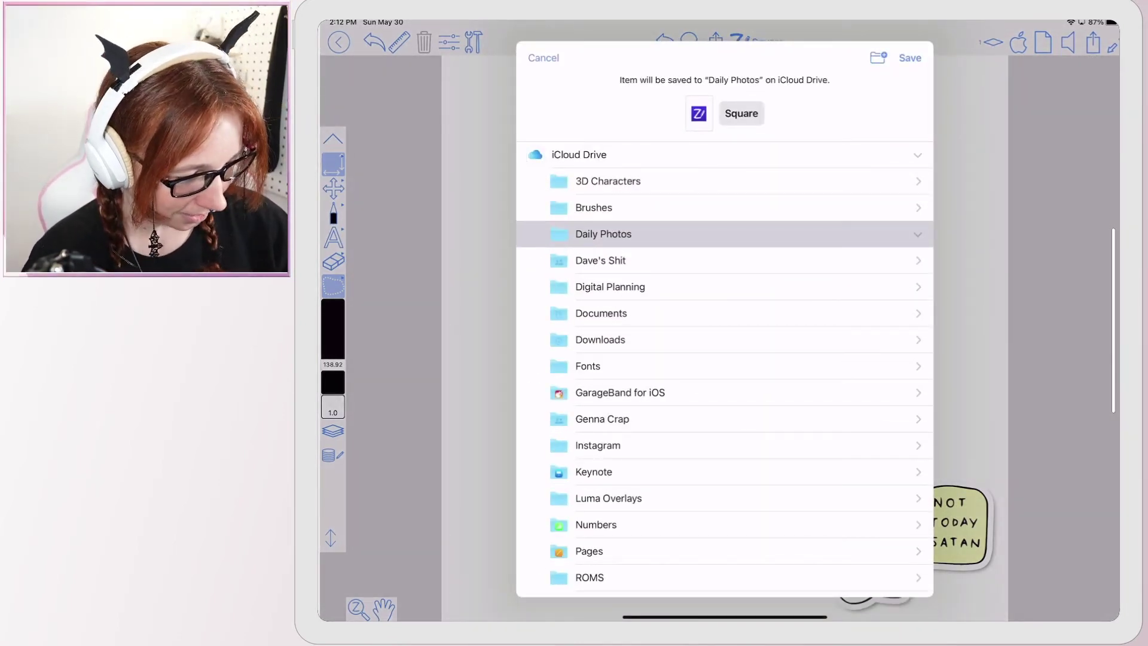
pyautogui.click(741, 113)
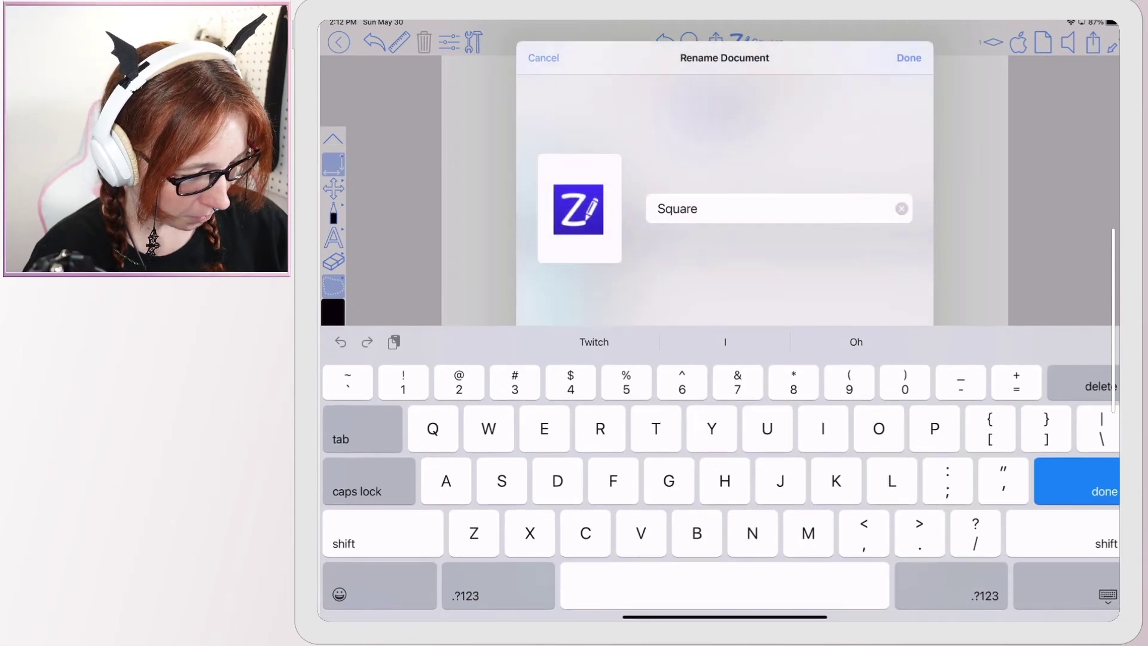
pyautogui.click(901, 208)
pyautogui.write('Zoomtest')
pyautogui.press('Return')
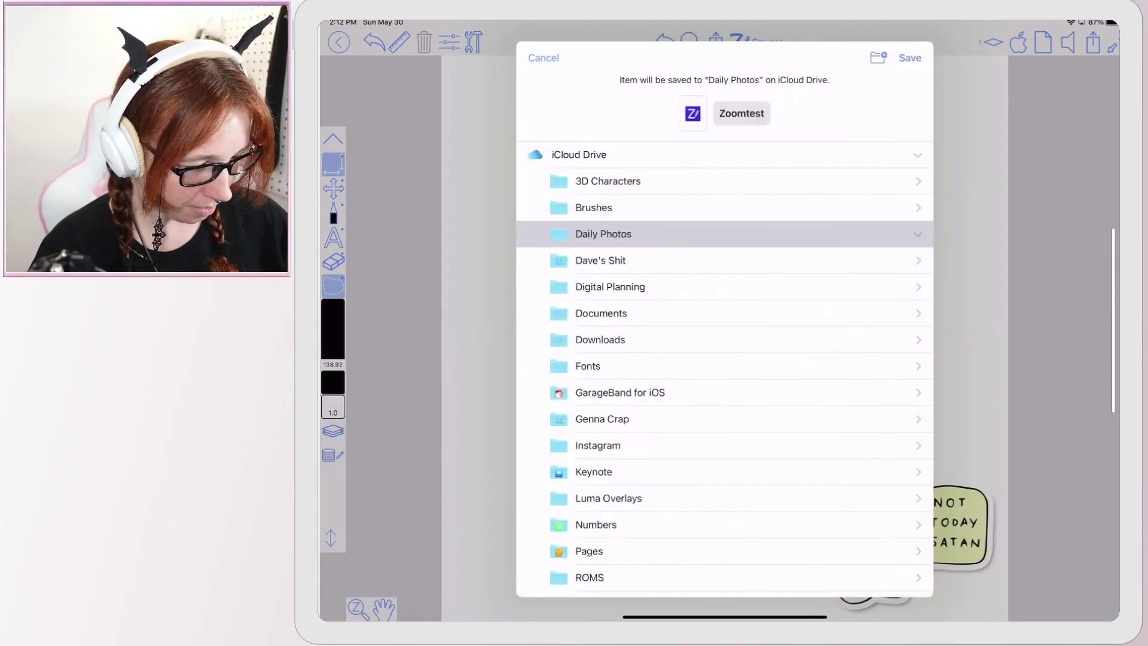
pyautogui.click(910, 58)
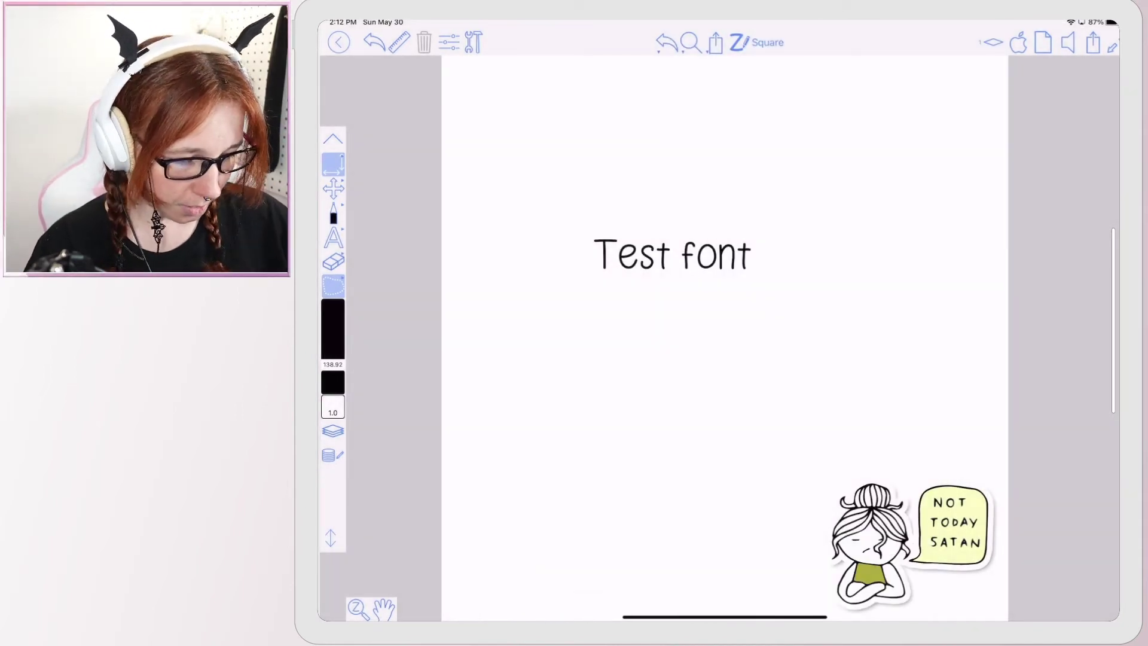
# - Lasso the sticker with freehand selection and move it toward the page centre
pyautogui.moveTo(718, 182); pyautogui.dragTo(812, 204)
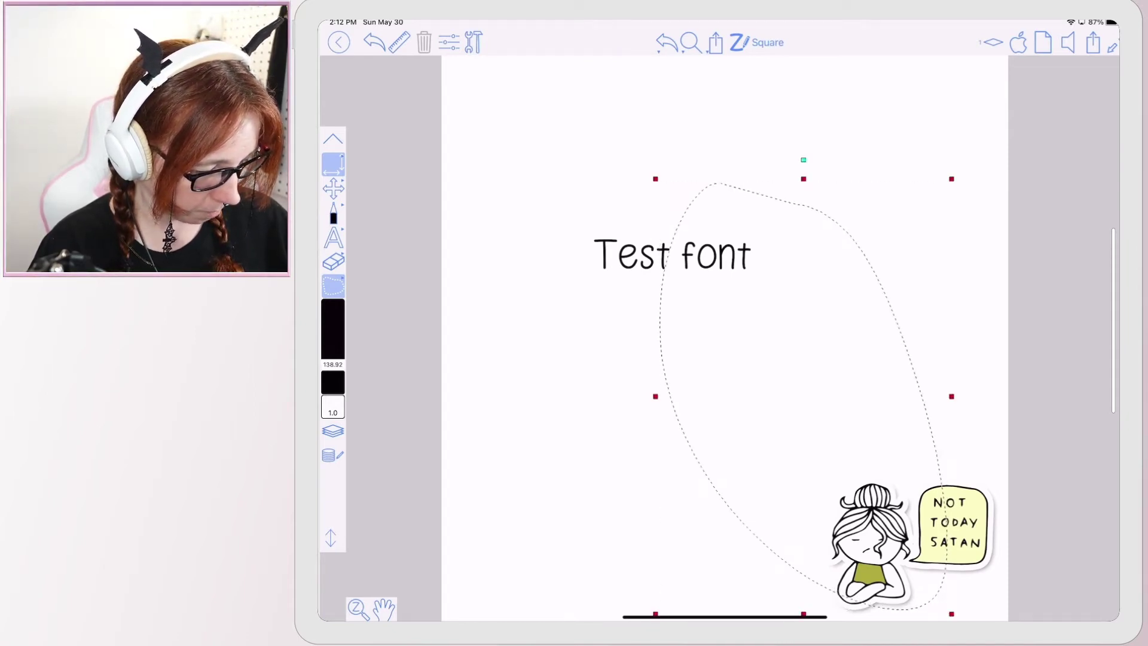
pyautogui.moveTo(804, 395); pyautogui.dragTo(787, 363)
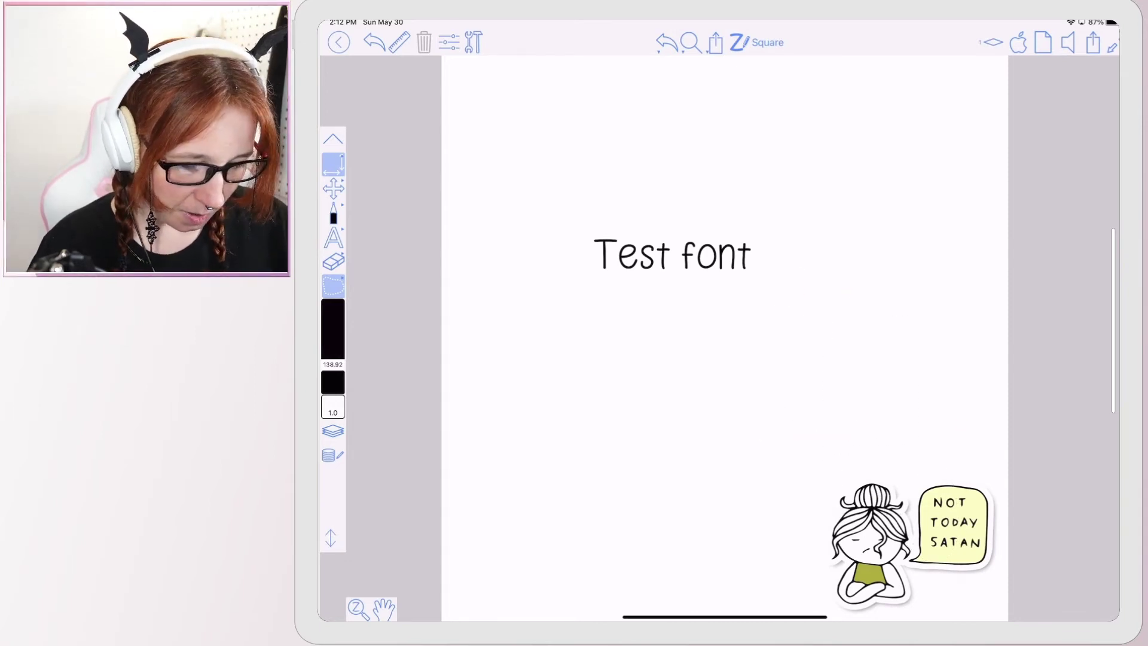
pyautogui.click(332, 285)
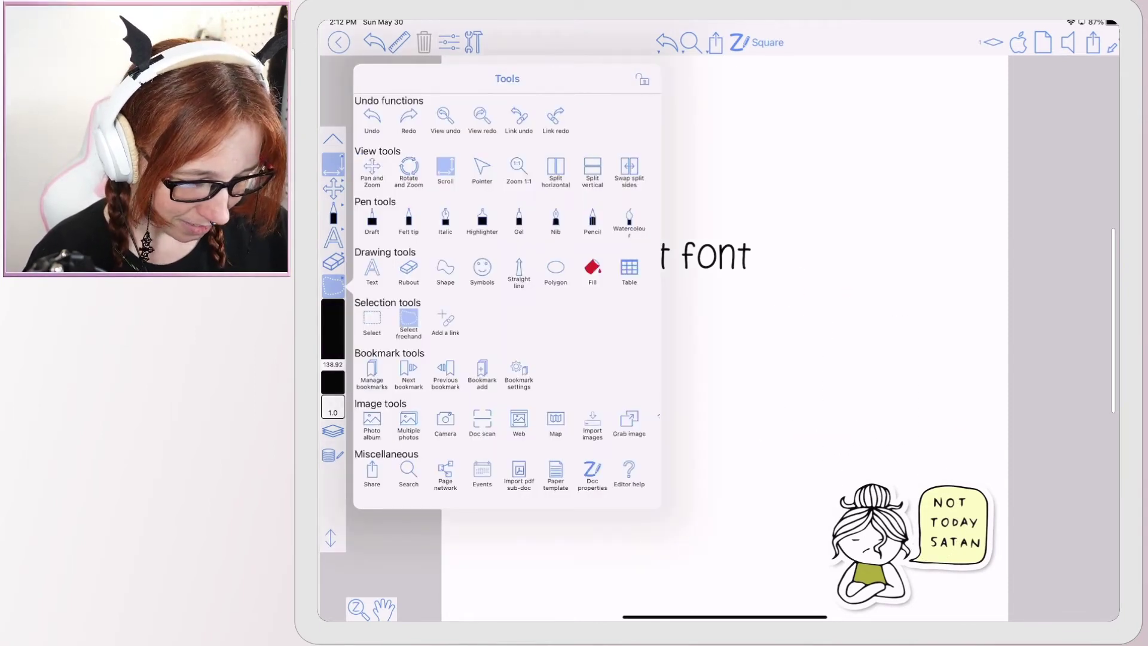
pyautogui.click(409, 324)
pyautogui.moveTo(906, 476); pyautogui.dragTo(902, 480)
pyautogui.moveTo(910, 546)
pyautogui.mouseDown()
pyautogui.moveTo(807, 392)
pyautogui.moveTo(704, 301)
pyautogui.mouseUp()
# - Trash the selected 'Test font' text and return to the document library
pyautogui.click(673, 256)
pyautogui.click(425, 43)
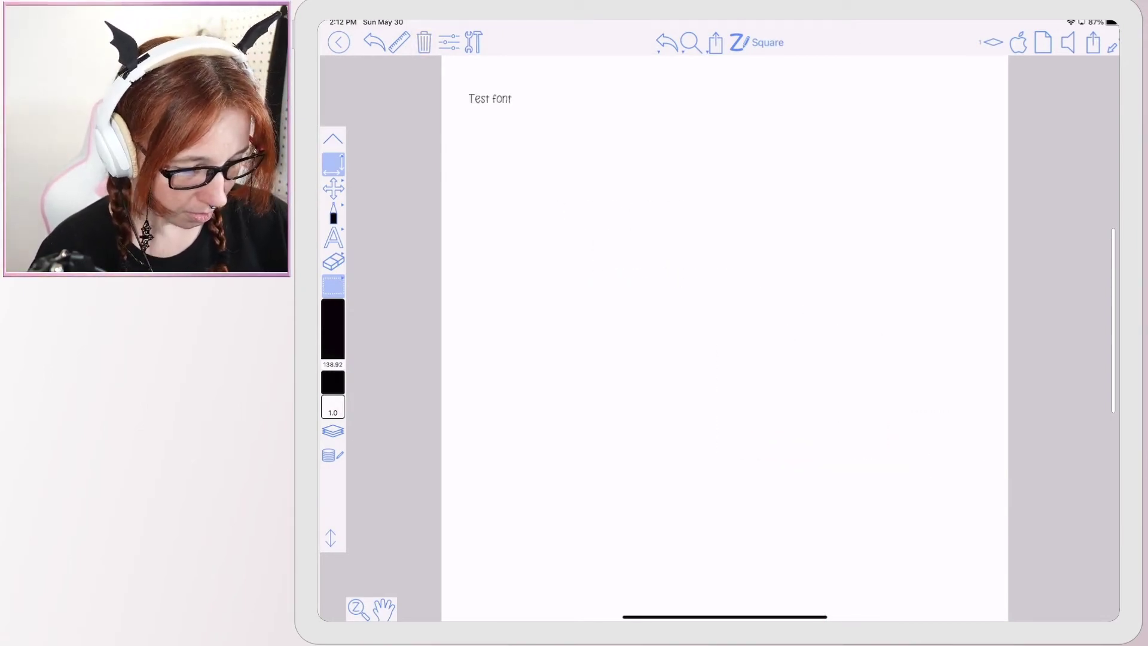
pyautogui.click(338, 42)
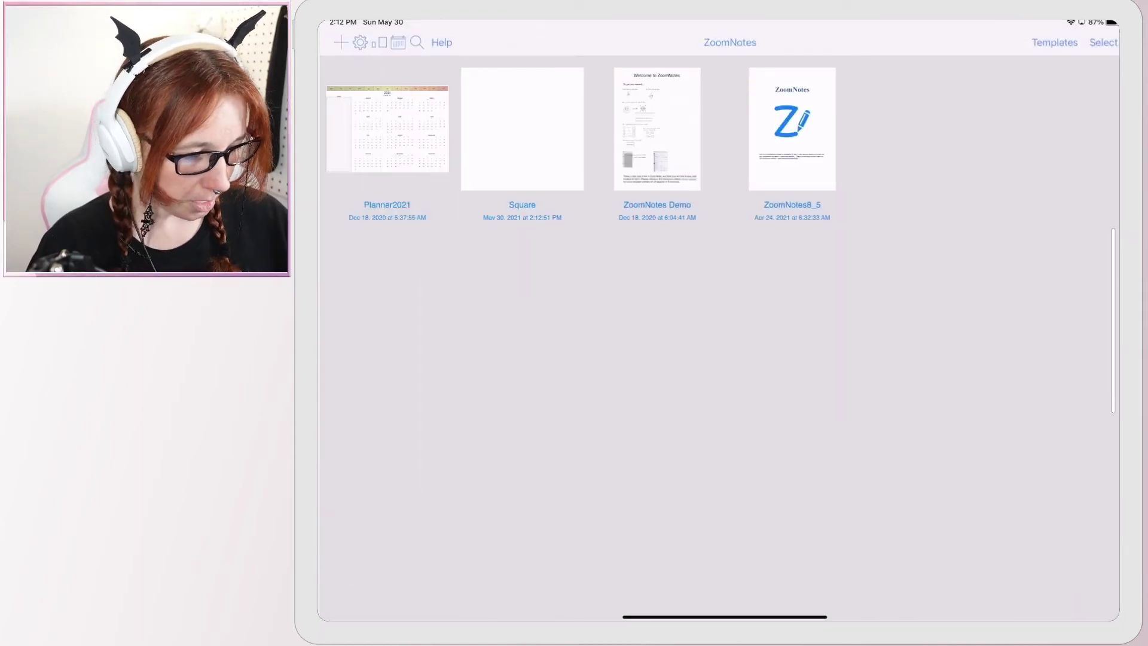
# - Start importing a new document and browse iCloud Drive for the file
pyautogui.click(341, 42)
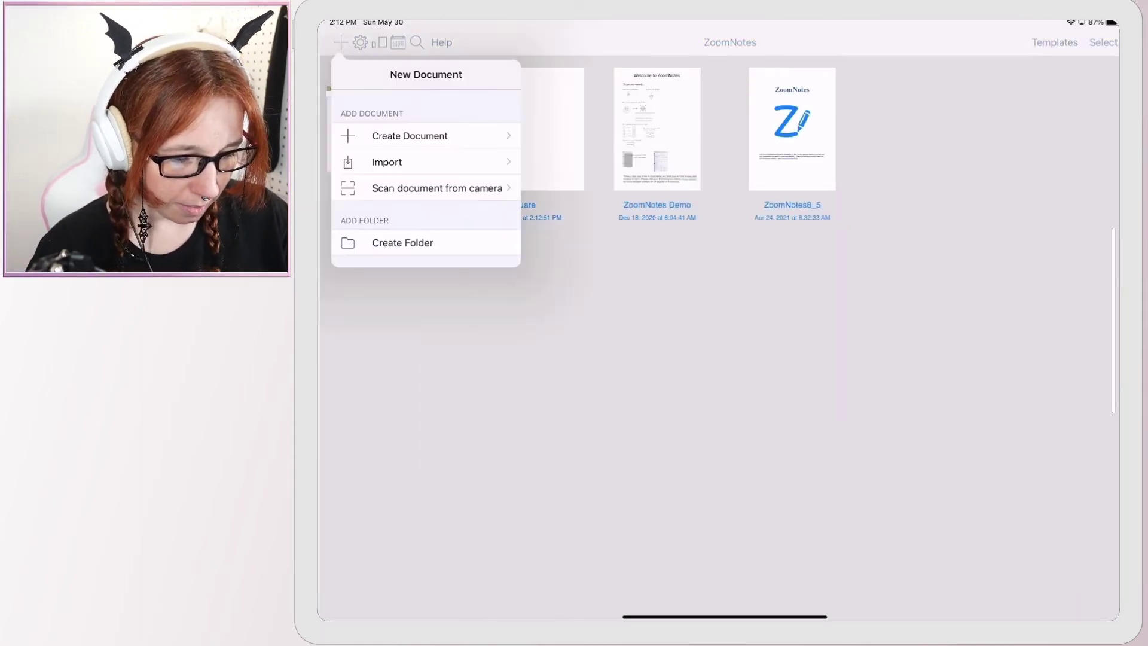
pyautogui.click(386, 162)
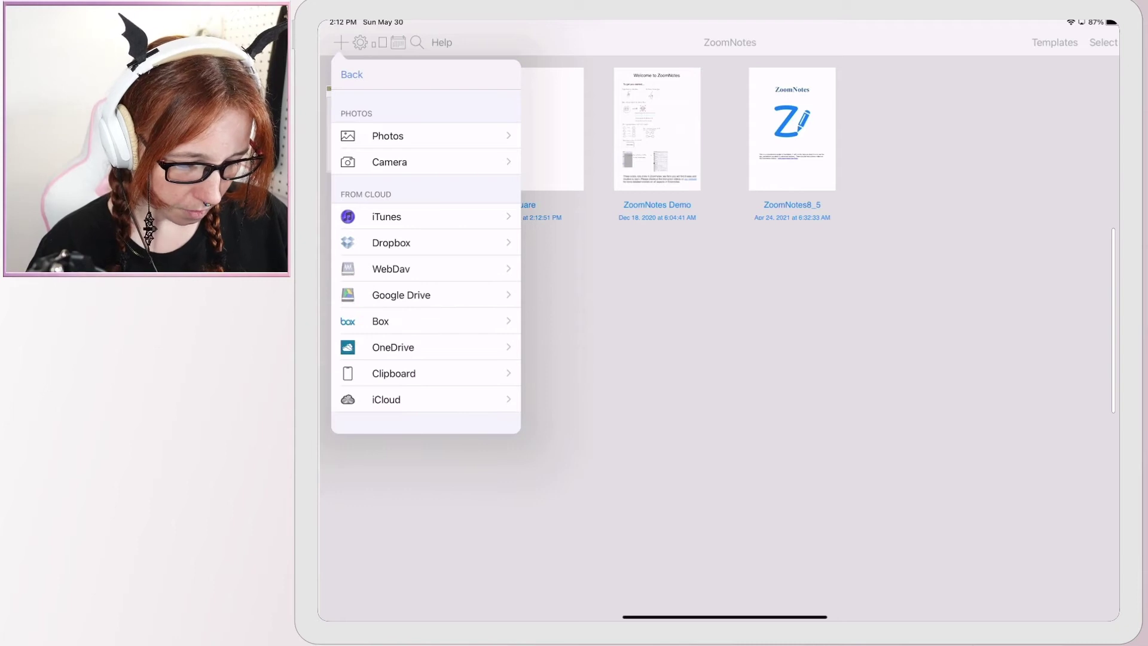
pyautogui.click(387, 400)
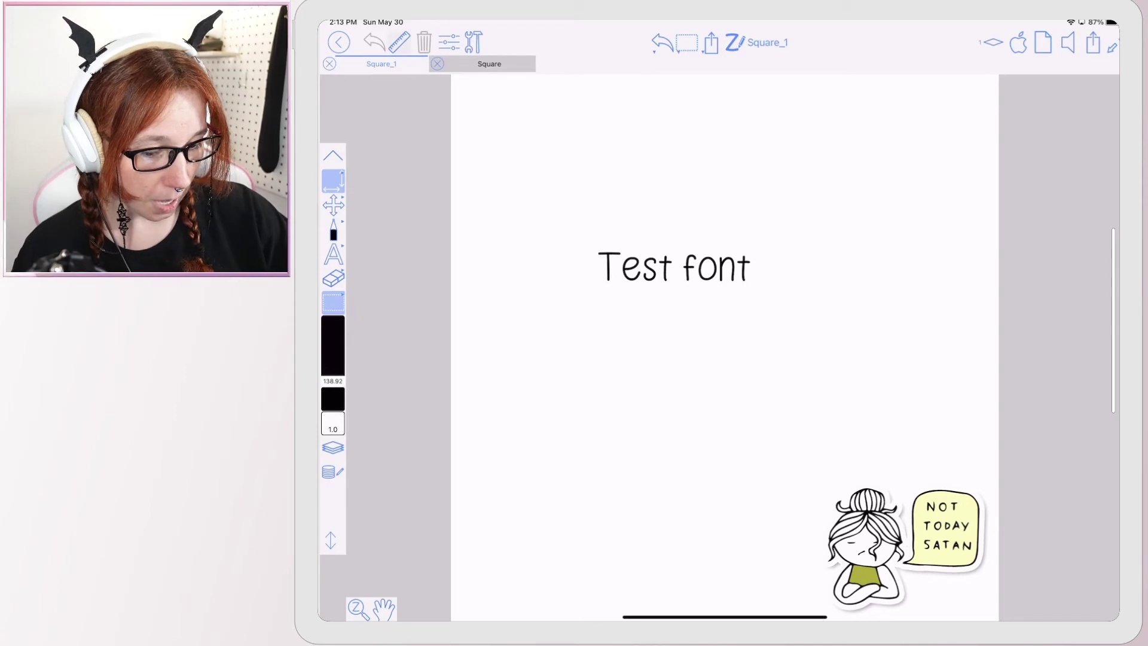
pyautogui.click(400, 42)
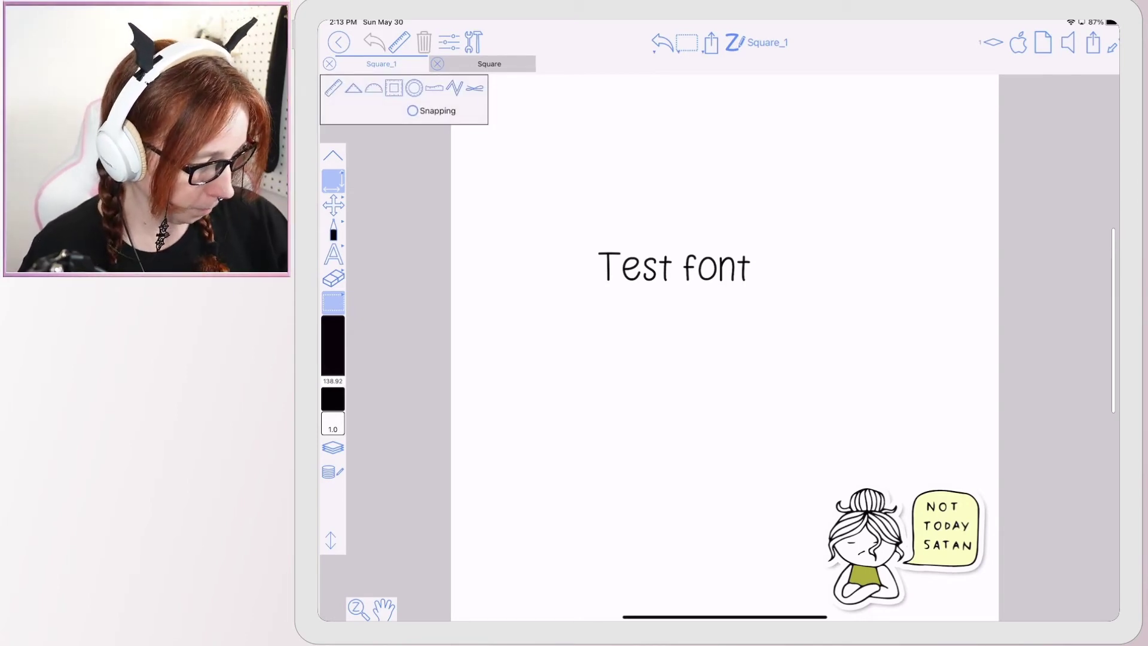
pyautogui.click(1018, 42)
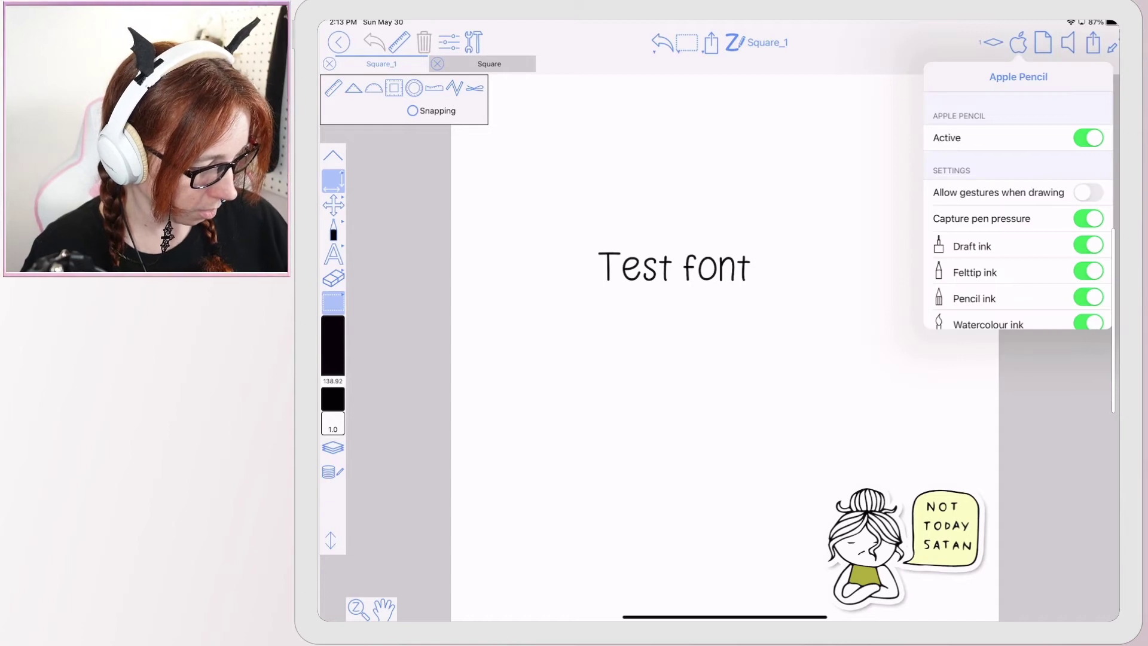
pyautogui.scroll(-3, 1018, 224)
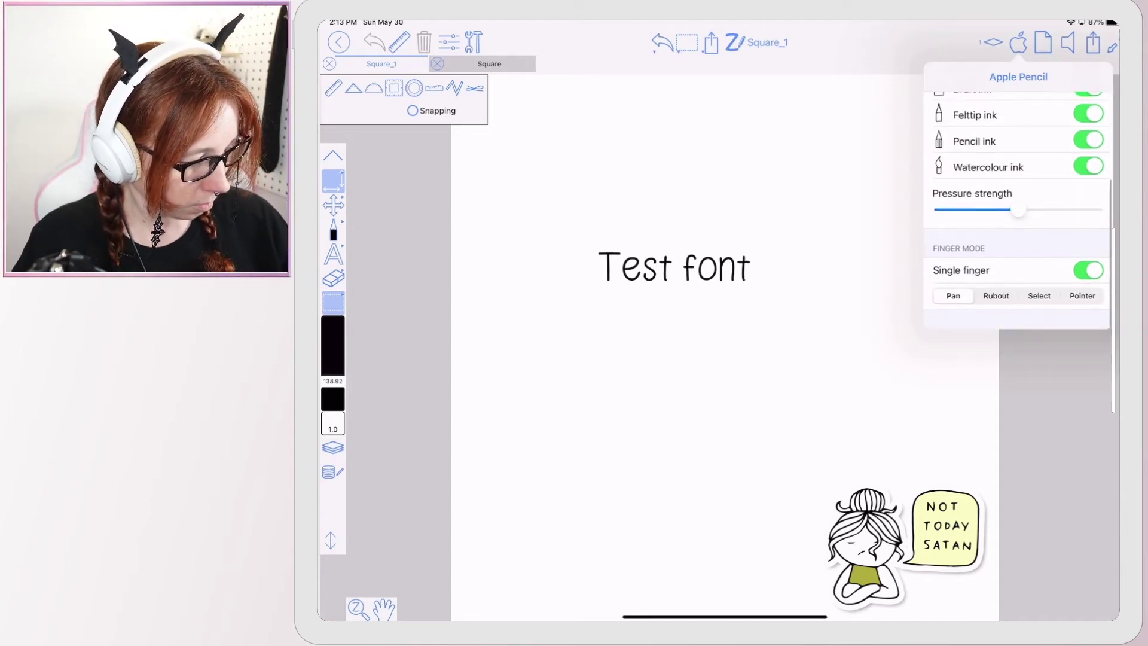
pyautogui.scroll(3, 1019, 207)
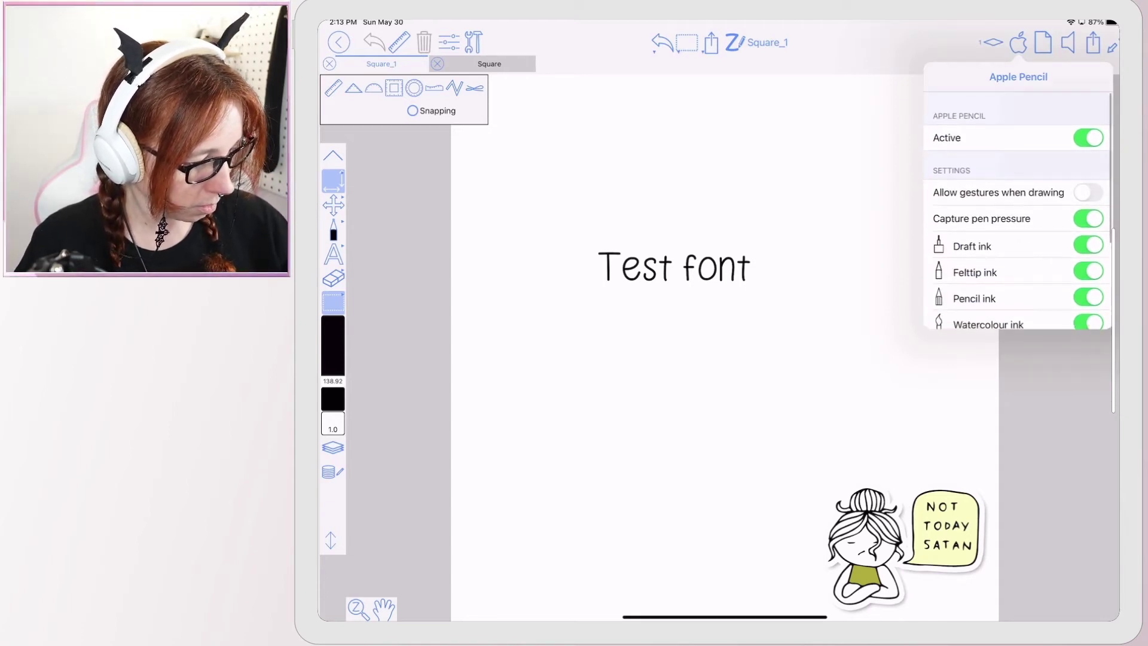
pyautogui.click(1018, 42)
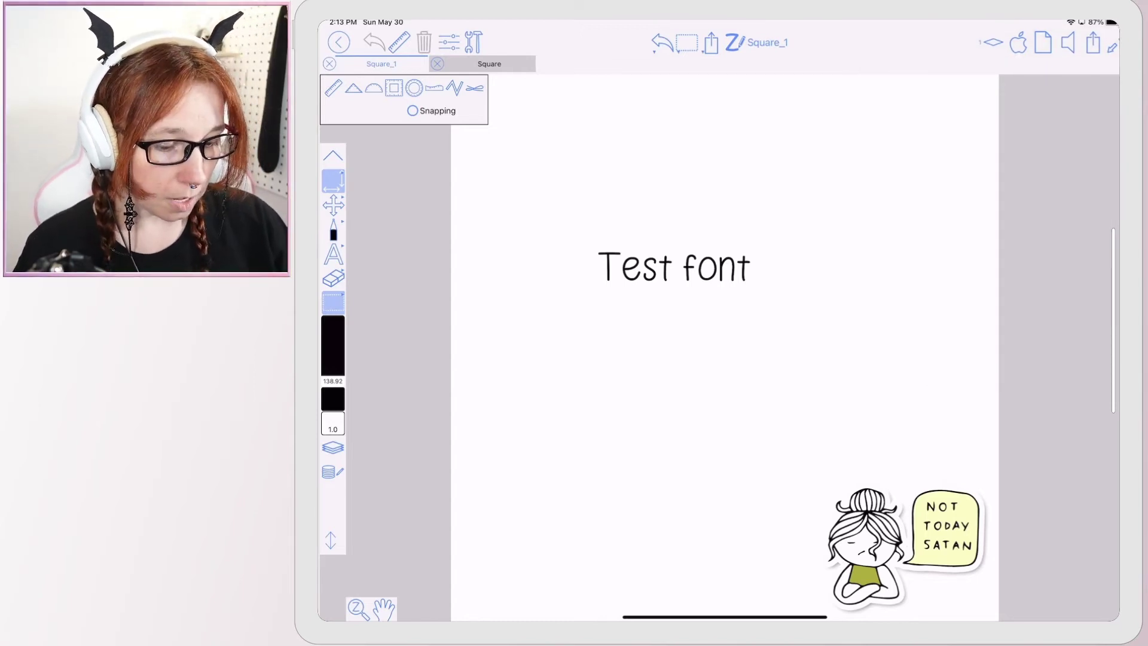
# - Switch between Square and Square_1, view Doc properties, then close the blank Square tab
pyautogui.click(488, 64)
pyautogui.click(382, 64)
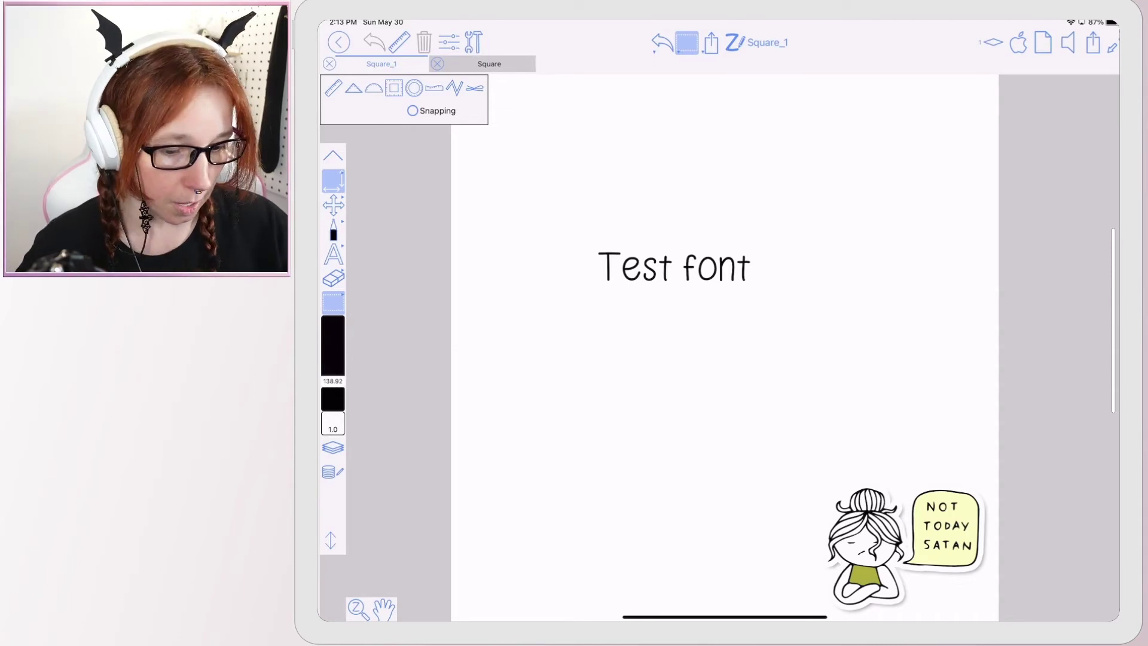
pyautogui.click(734, 42)
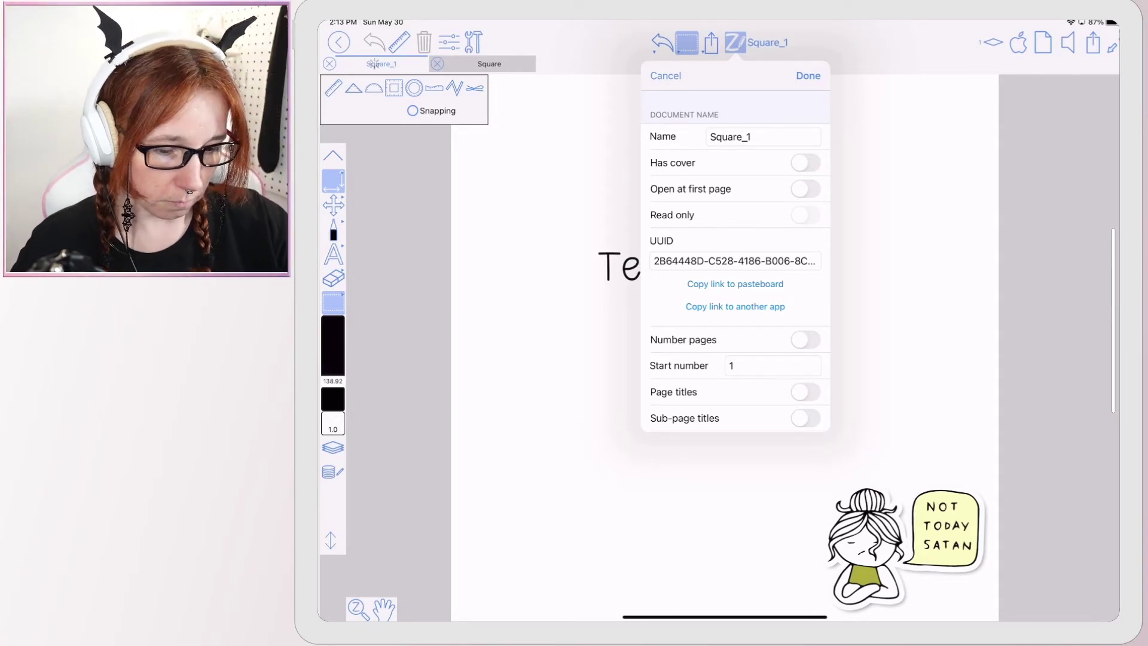
pyautogui.click(808, 76)
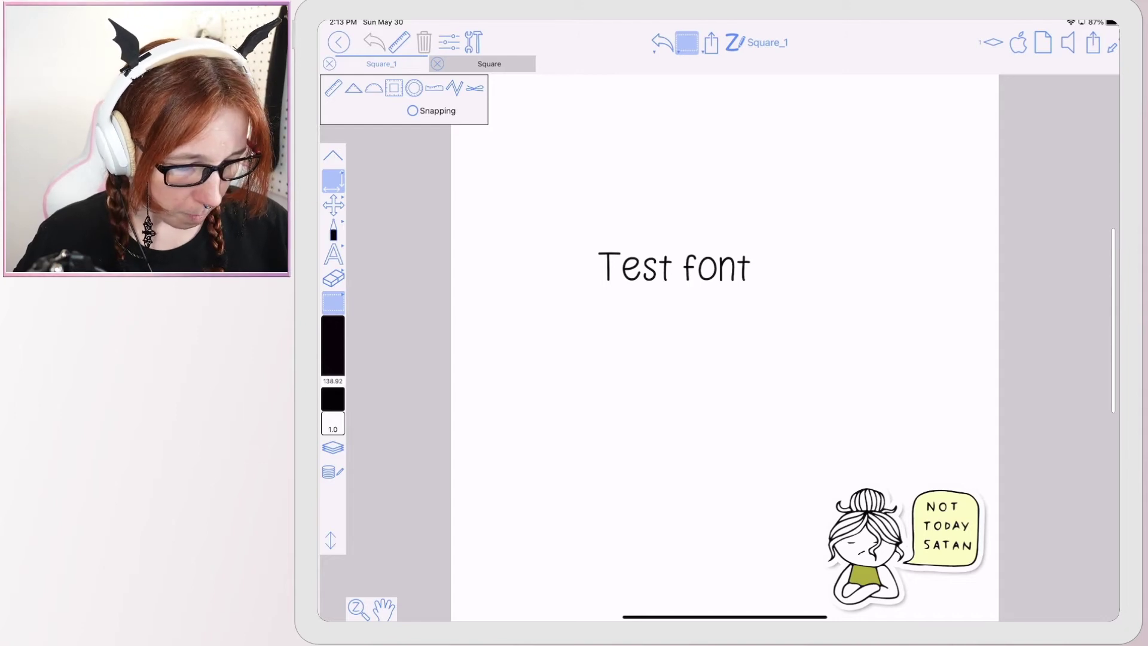
pyautogui.click(438, 64)
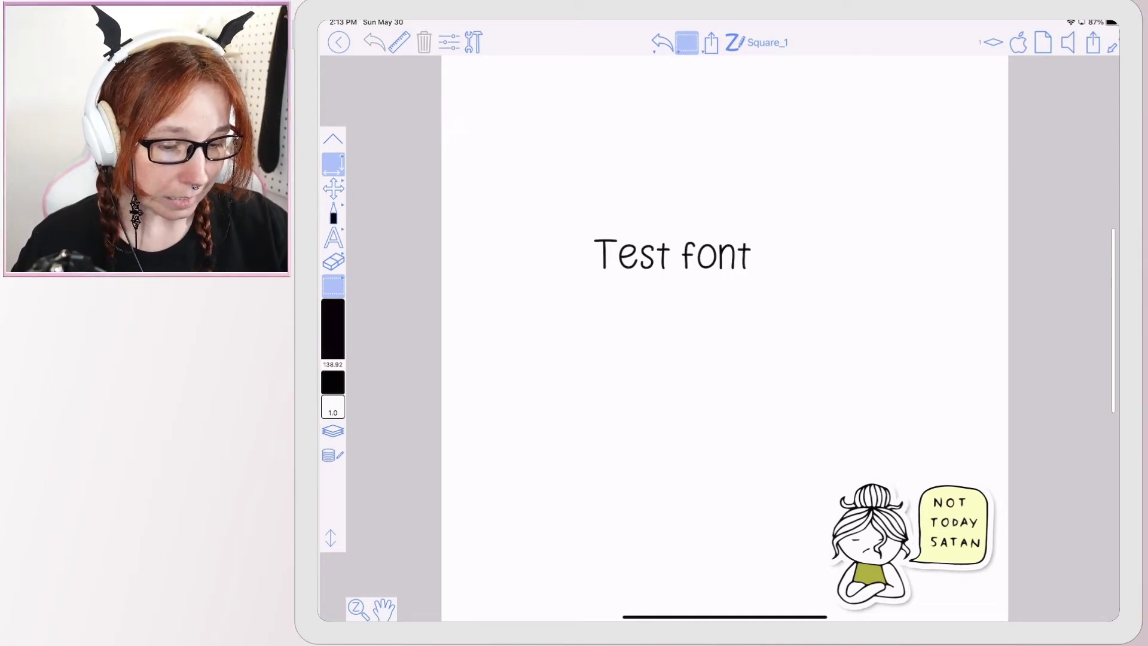
pyautogui.click(332, 285)
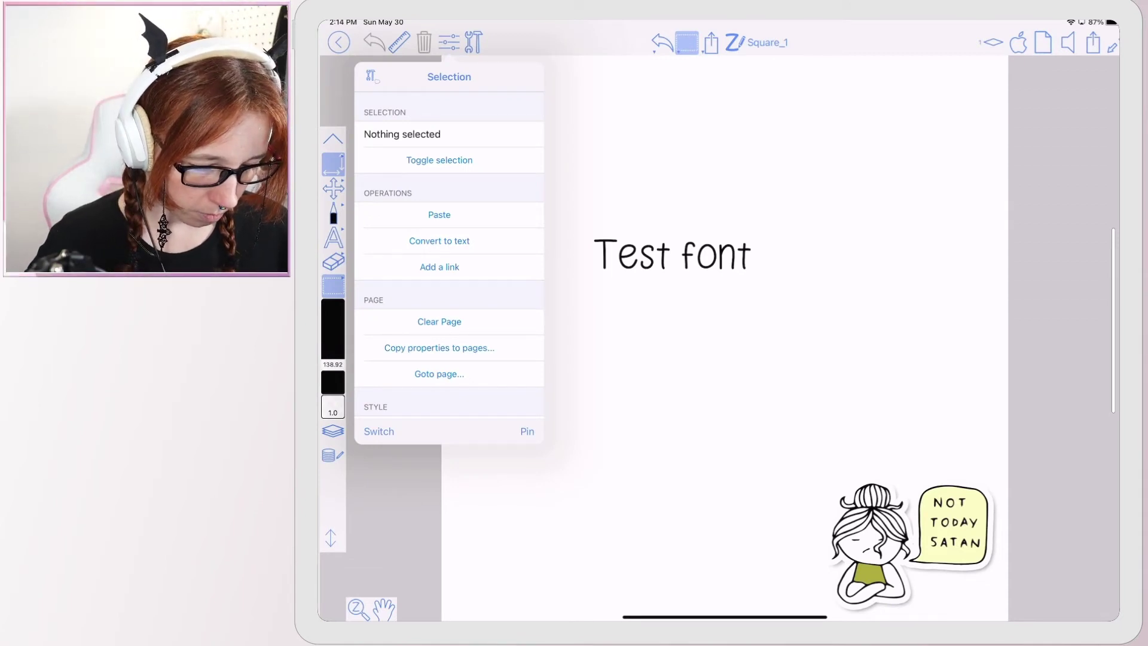
pyautogui.scroll(-1, 449, 260)
pyautogui.scroll(-10, 449, 261)
pyautogui.scroll(10, 450, 261)
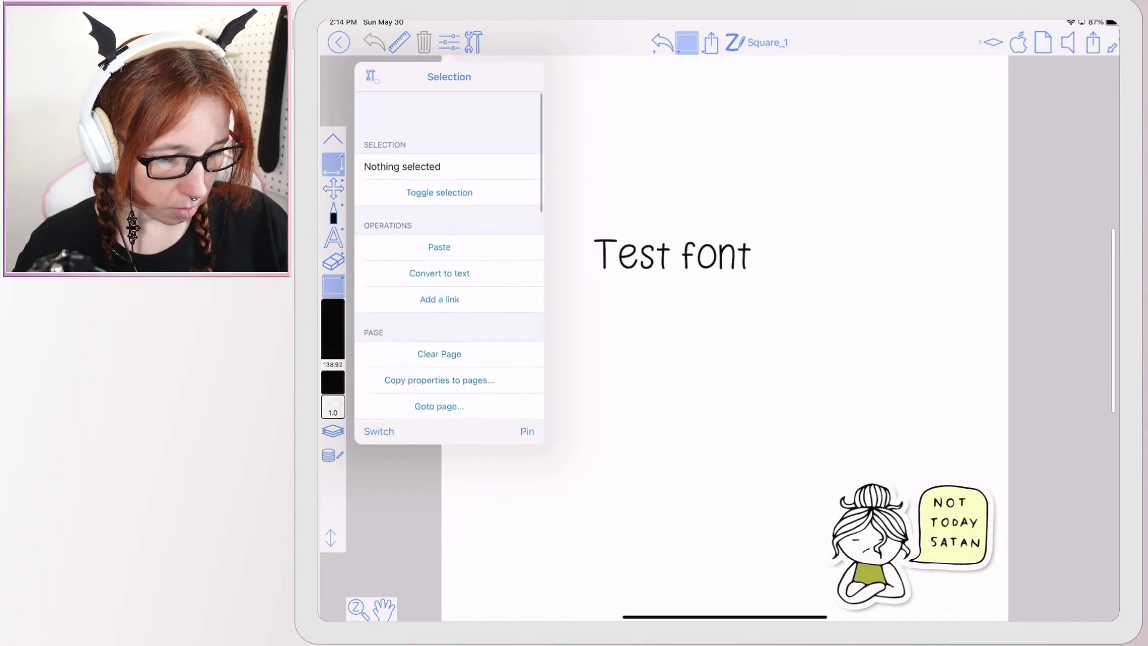
# - Fill the Test font page background grey, then undo it back to white
pyautogui.click(379, 431)
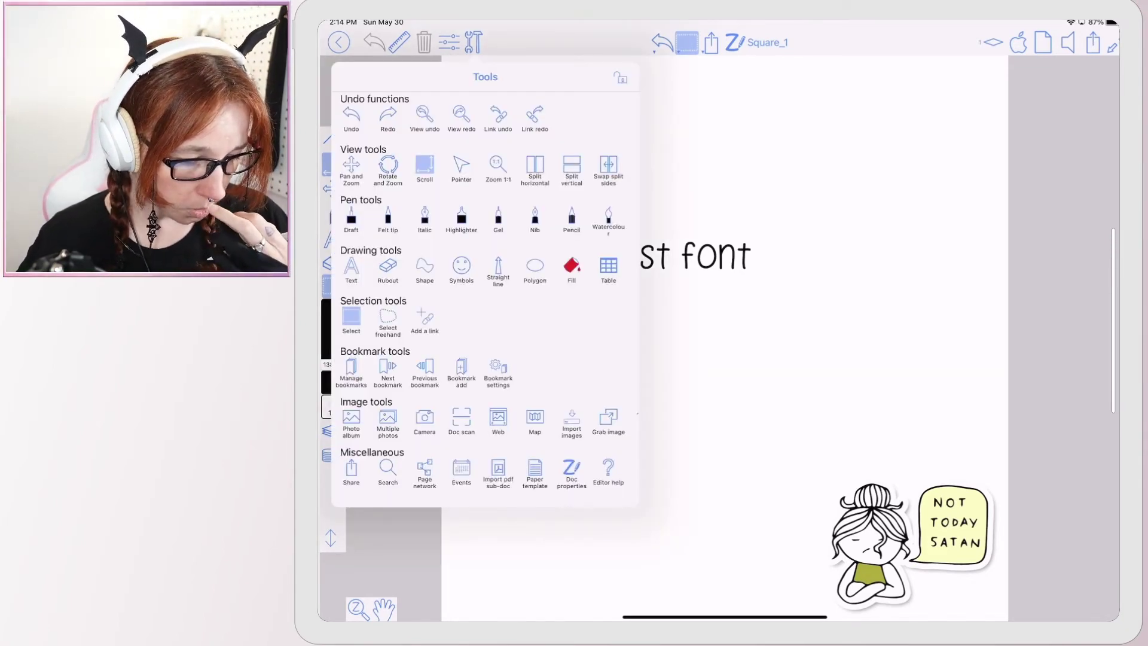
pyautogui.click(572, 265)
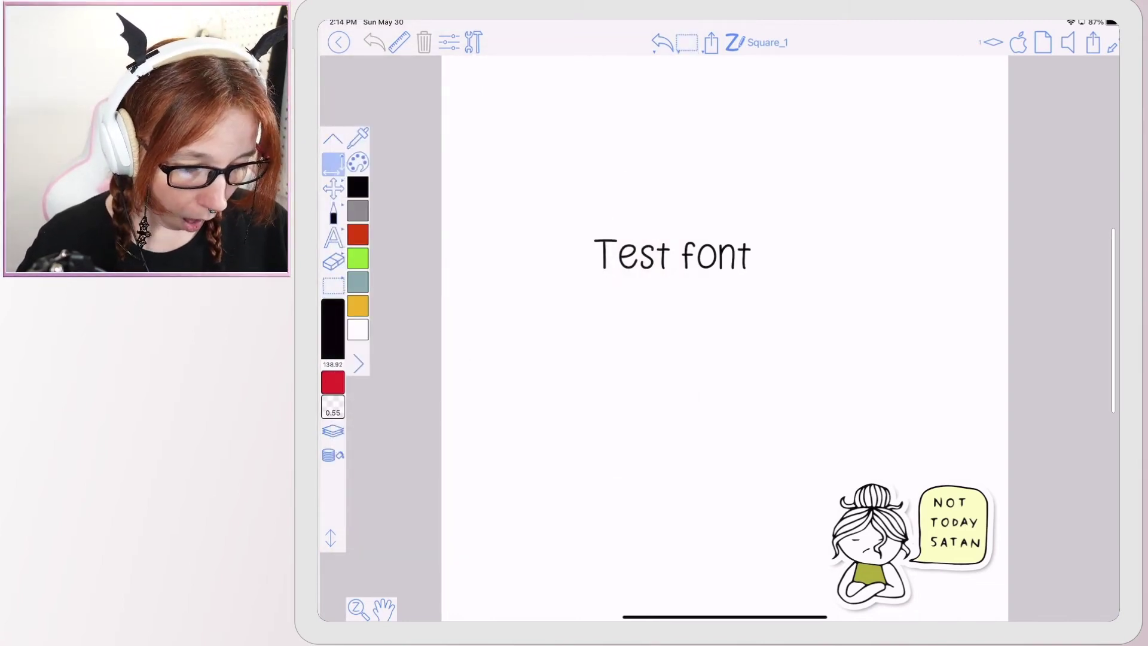
pyautogui.click(357, 210)
pyautogui.click(718, 404)
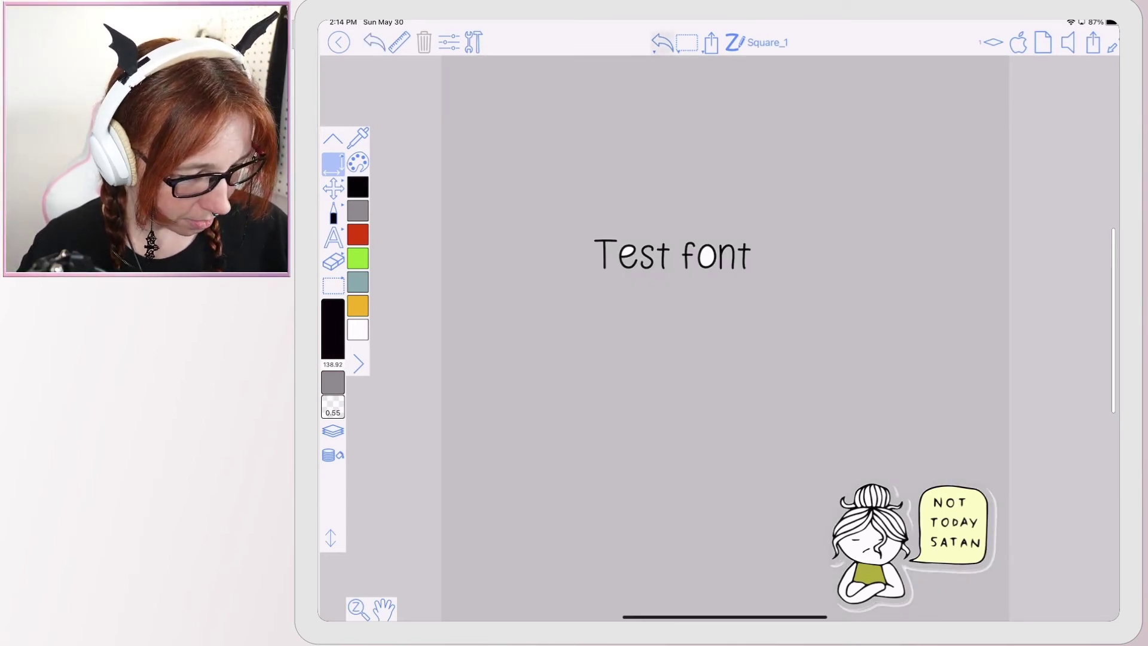
pyautogui.hotkey('ctrl', 'z')
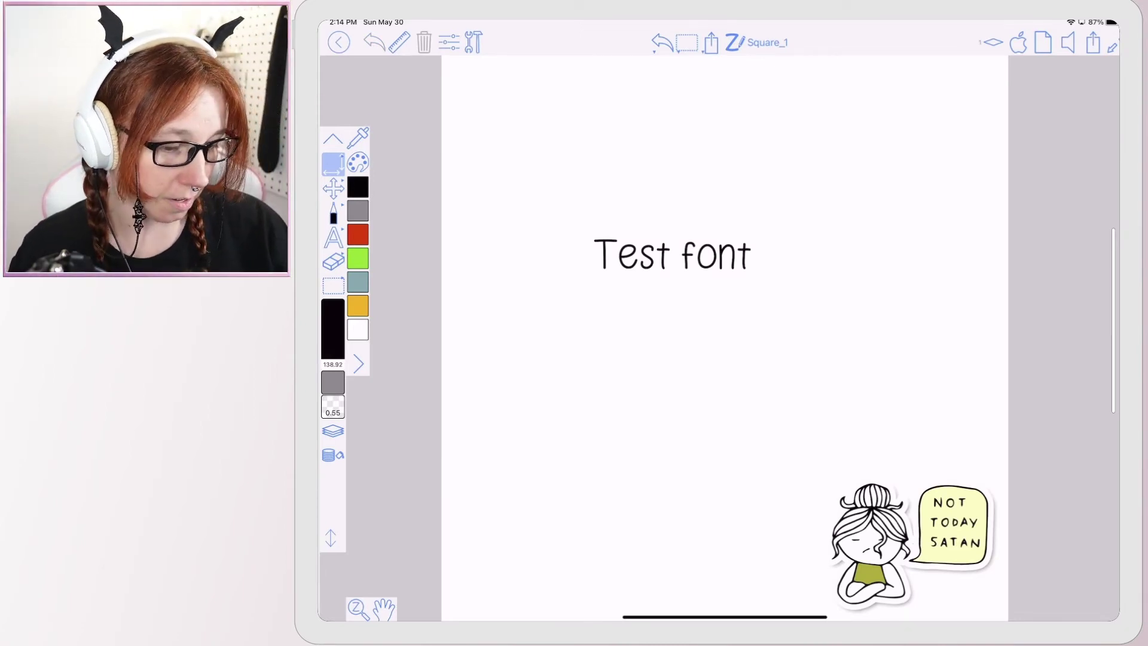
pyautogui.click(472, 42)
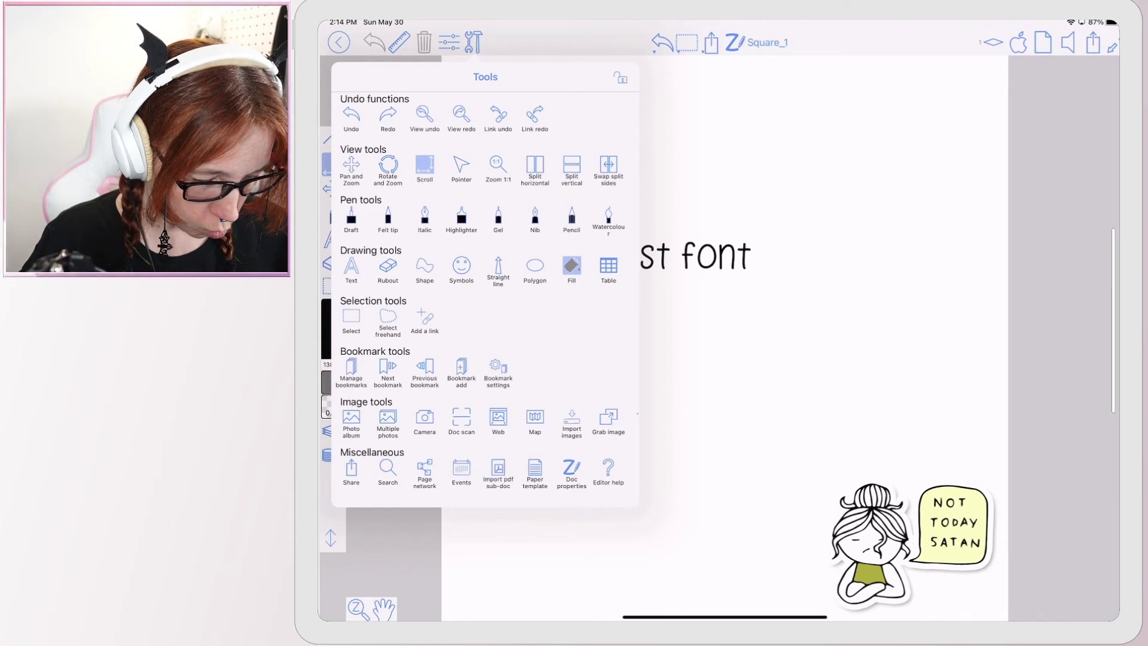
# - Start a map insert and pan south past Sacaton and Casa Grande to Maricopa
pyautogui.click(535, 418)
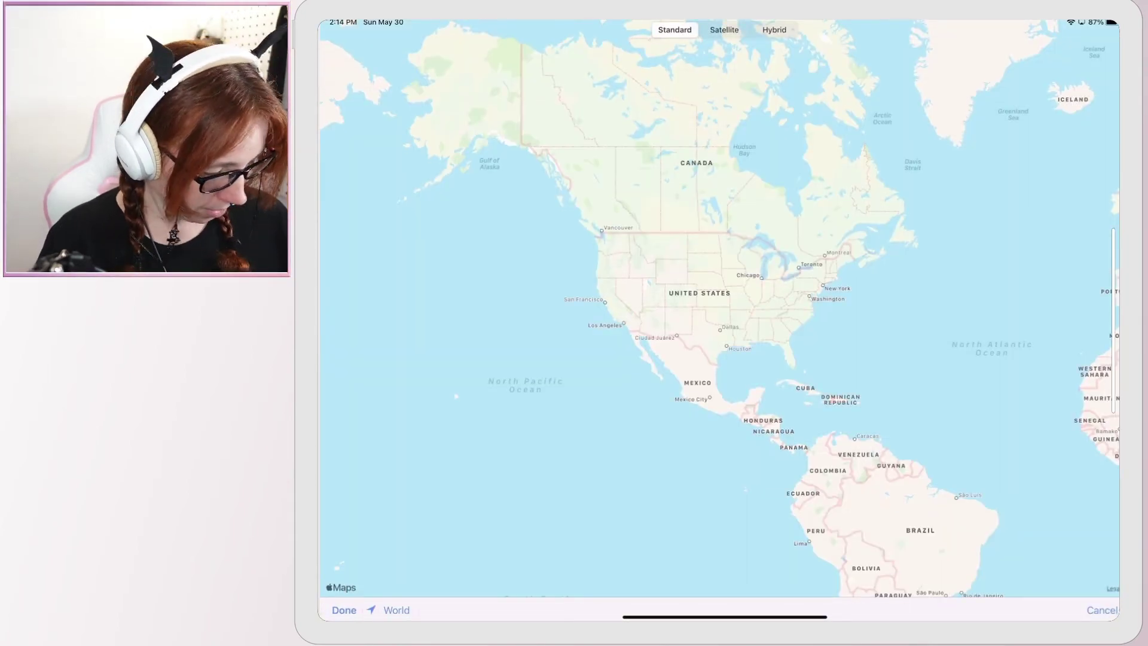
pyautogui.scroll(3, 691, 332)
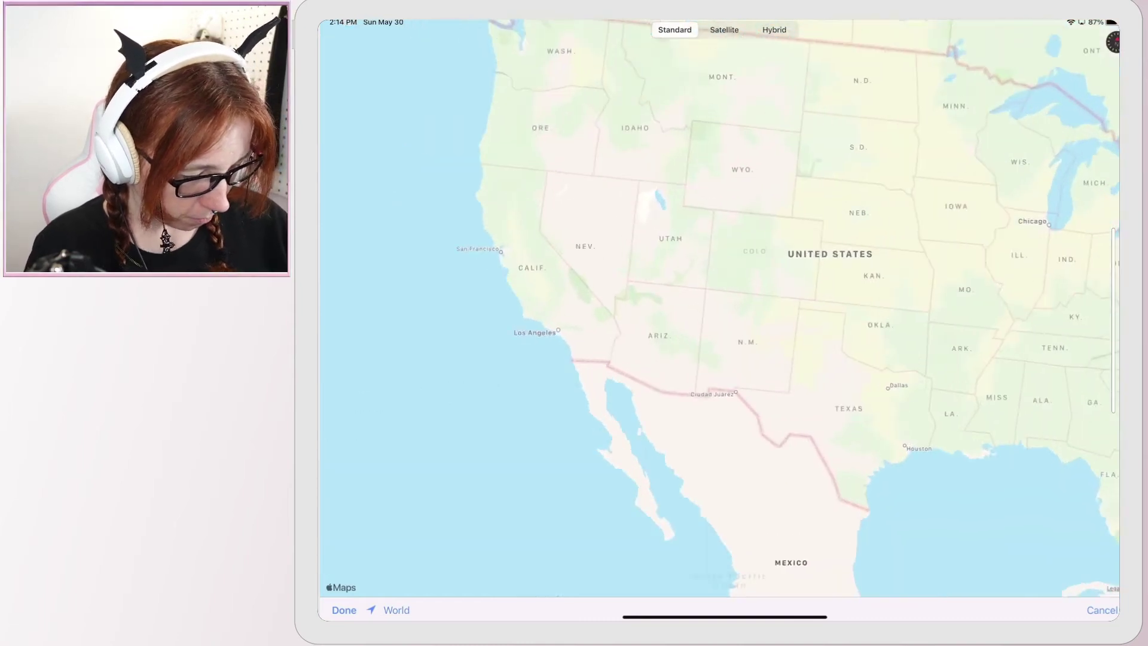
pyautogui.scroll(3, 690, 332)
pyautogui.scroll(3, 691, 331)
pyautogui.scroll(3, 691, 333)
pyautogui.scroll(3, 709, 404)
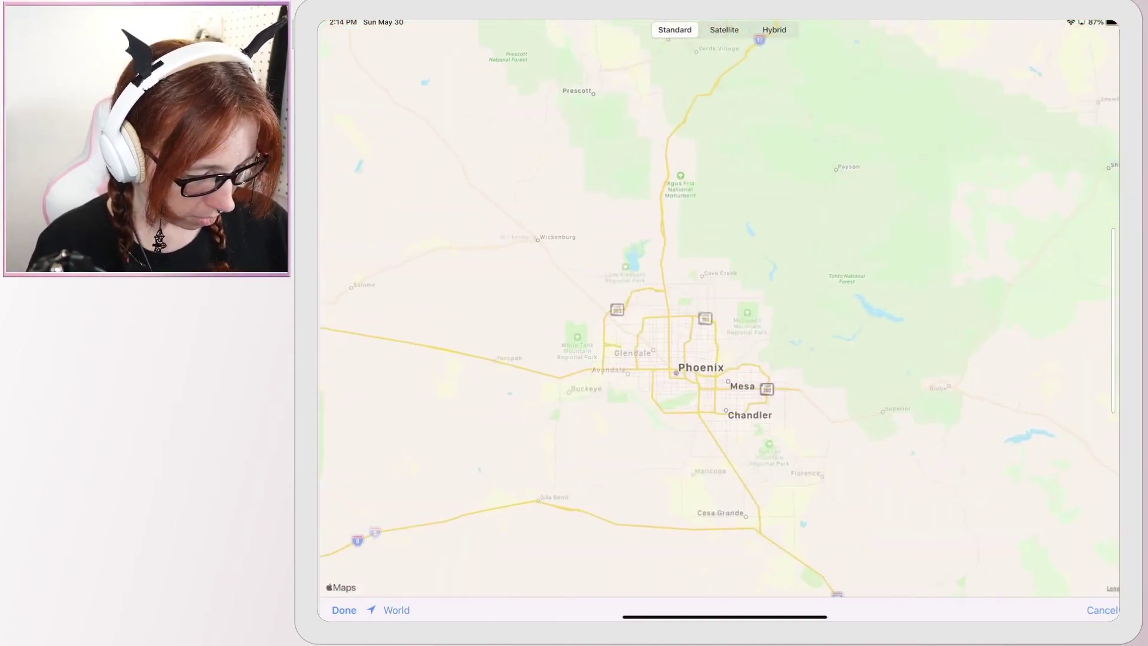
pyautogui.scroll(3, 709, 404)
pyautogui.scroll(3, 710, 404)
pyautogui.scroll(3, 709, 403)
pyautogui.scroll(-2, 719, 310)
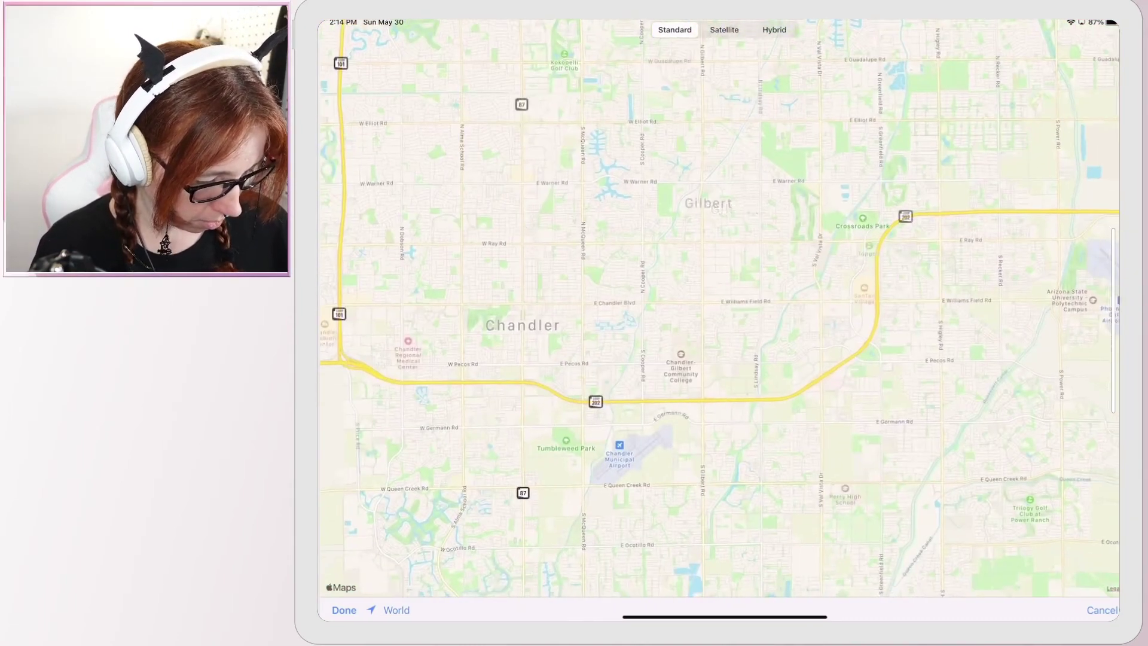
pyautogui.moveTo(718, 449); pyautogui.dragTo(718, 134)
pyautogui.scroll(2, 717, 310)
pyautogui.moveTo(718, 493); pyautogui.dragTo(673, 179)
pyautogui.moveTo(718, 404); pyautogui.dragTo(700, 314)
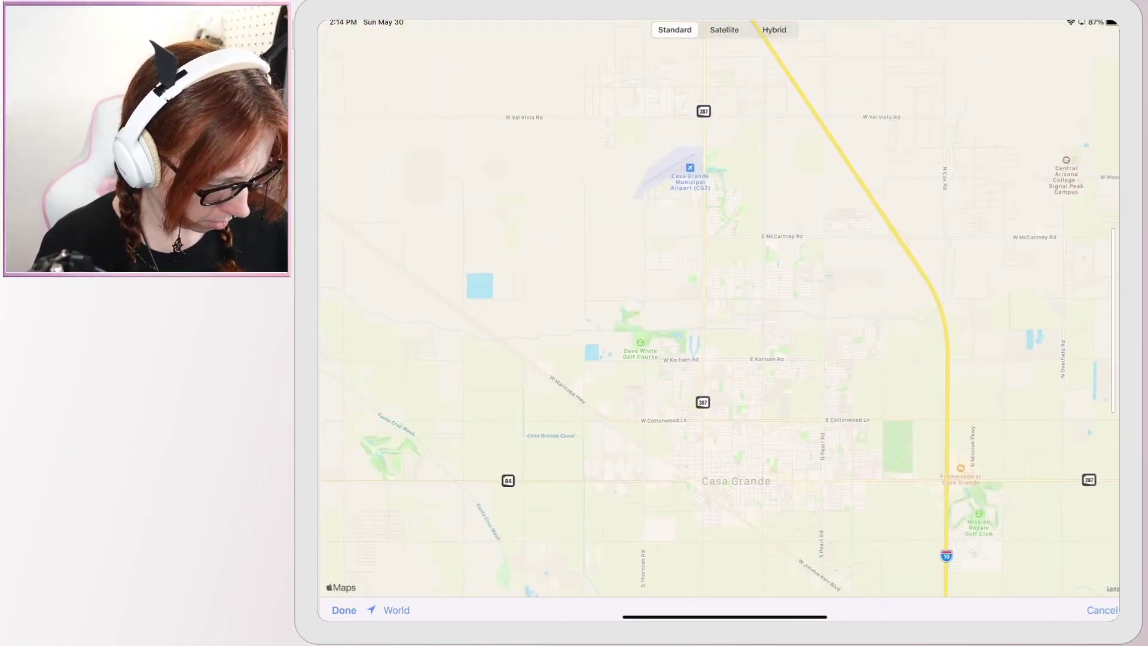
pyautogui.moveTo(628, 225)
pyautogui.mouseDown()
pyautogui.moveTo(808, 448)
pyautogui.moveTo(763, 404)
pyautogui.mouseUp()
pyautogui.moveTo(718, 269); pyautogui.dragTo(759, 376)
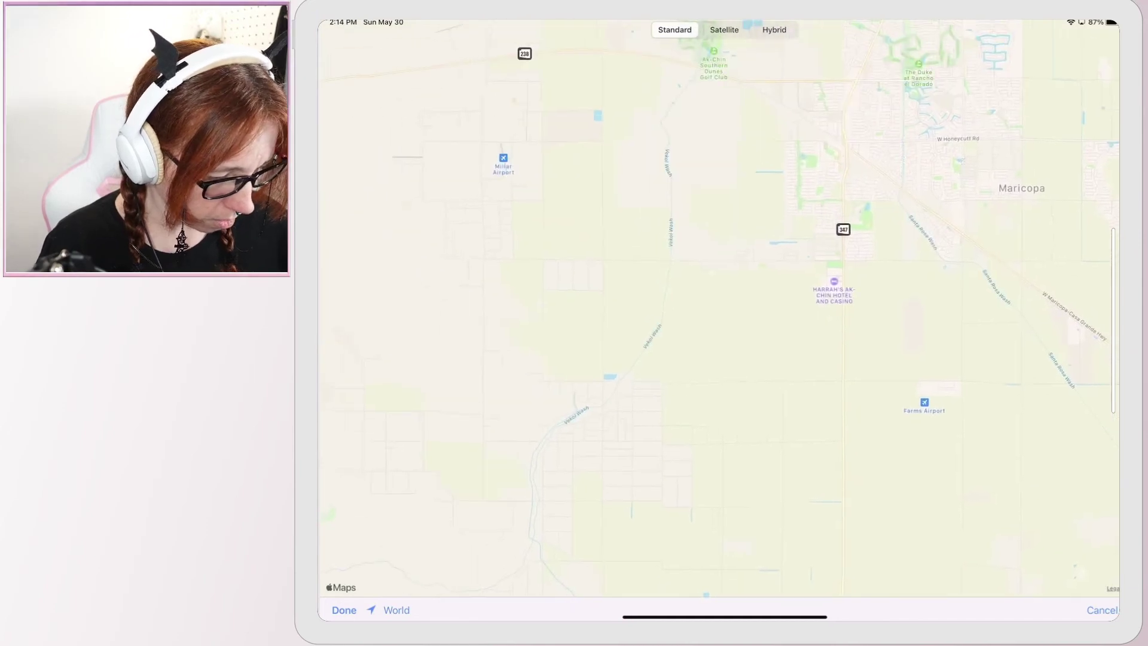
pyautogui.moveTo(898, 134); pyautogui.dragTo(628, 404)
pyautogui.scroll(3, 637, 359)
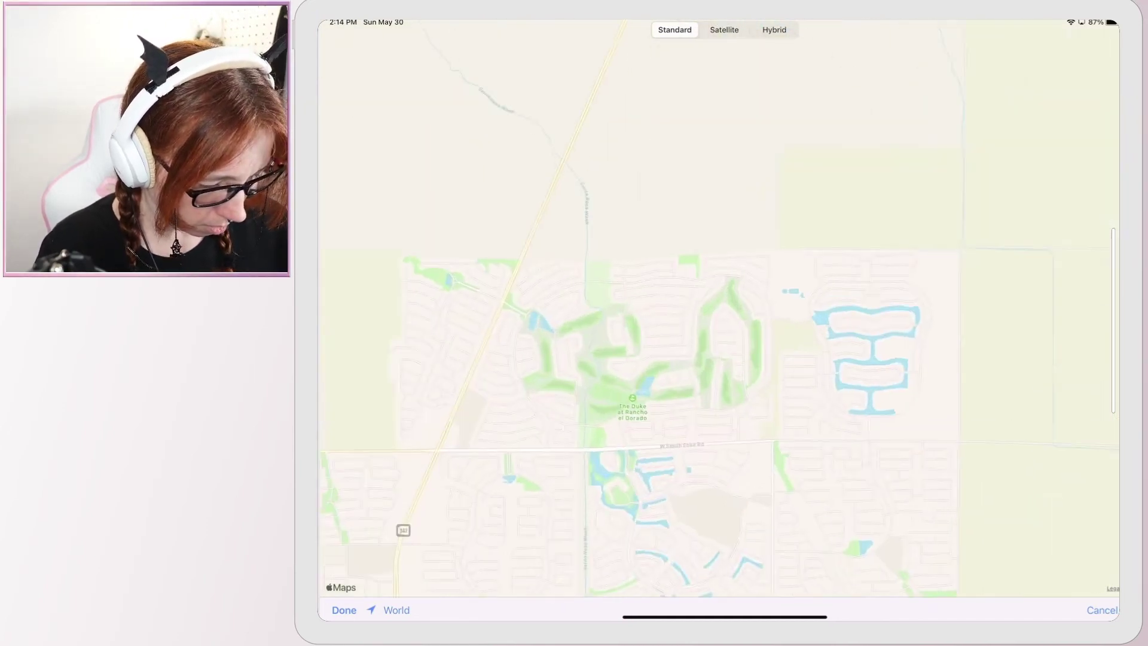
pyautogui.scroll(2, 638, 360)
pyautogui.scroll(2, 743, 303)
pyautogui.scroll(2, 743, 303)
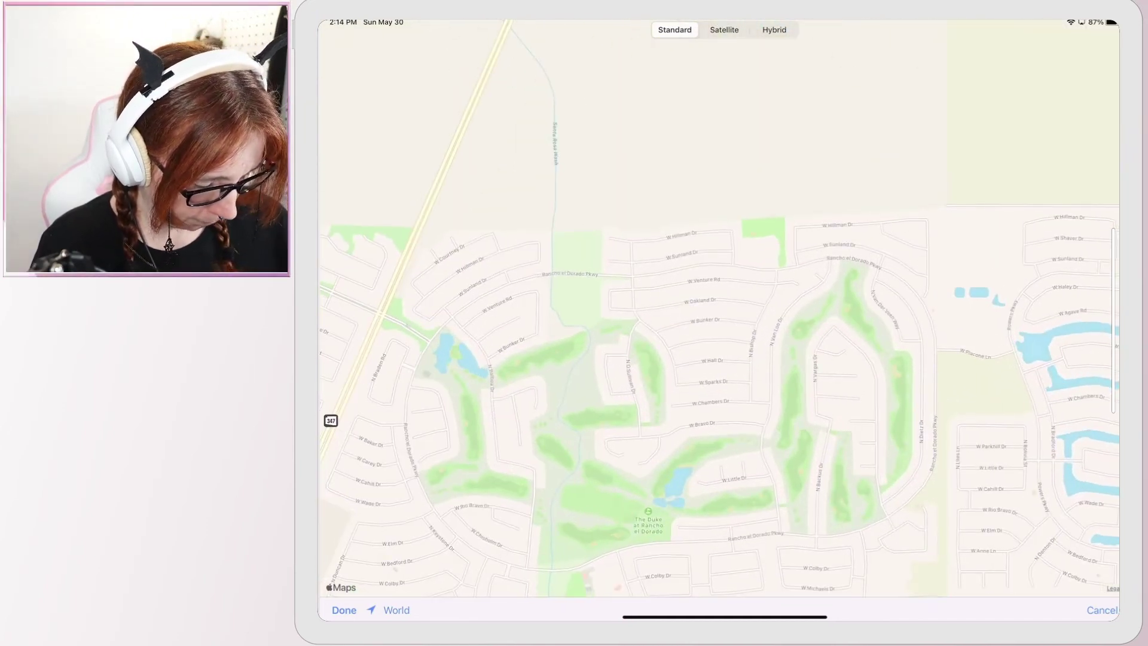
# - Pan past Rancho el Dorado to frame Villages Club House near W Smith Enke Rd
pyautogui.moveTo(629, 269); pyautogui.dragTo(798, 569)
pyautogui.moveTo(718, 520); pyautogui.dragTo(736, 360)
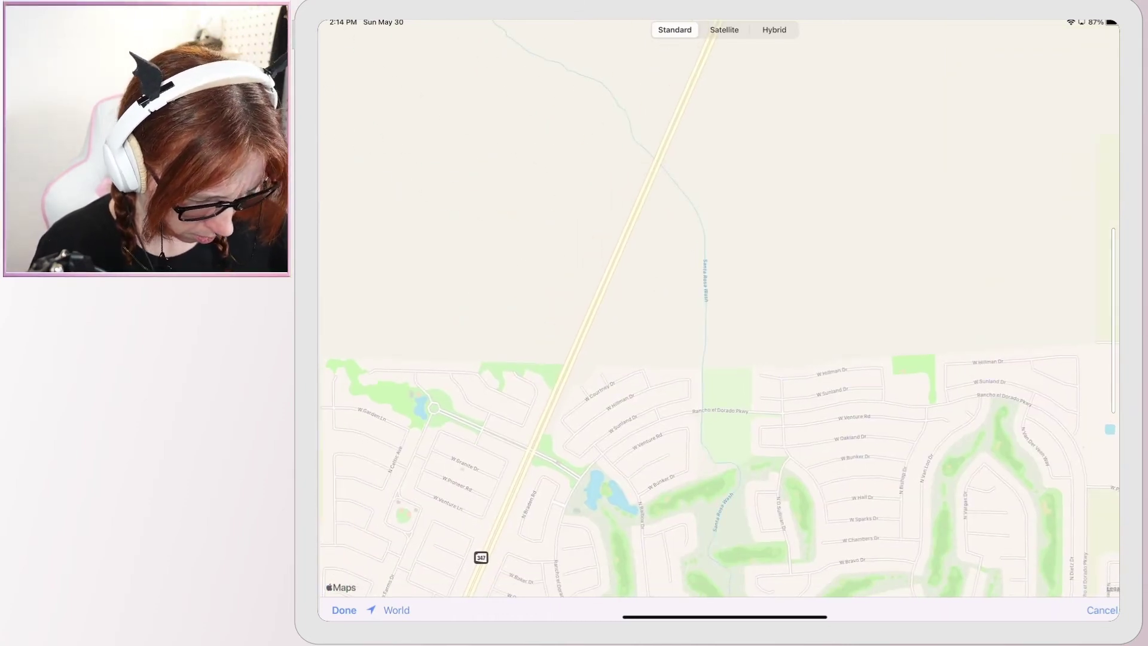
pyautogui.moveTo(718, 494); pyautogui.dragTo(718, 270)
pyautogui.moveTo(672, 404); pyautogui.dragTo(762, 174)
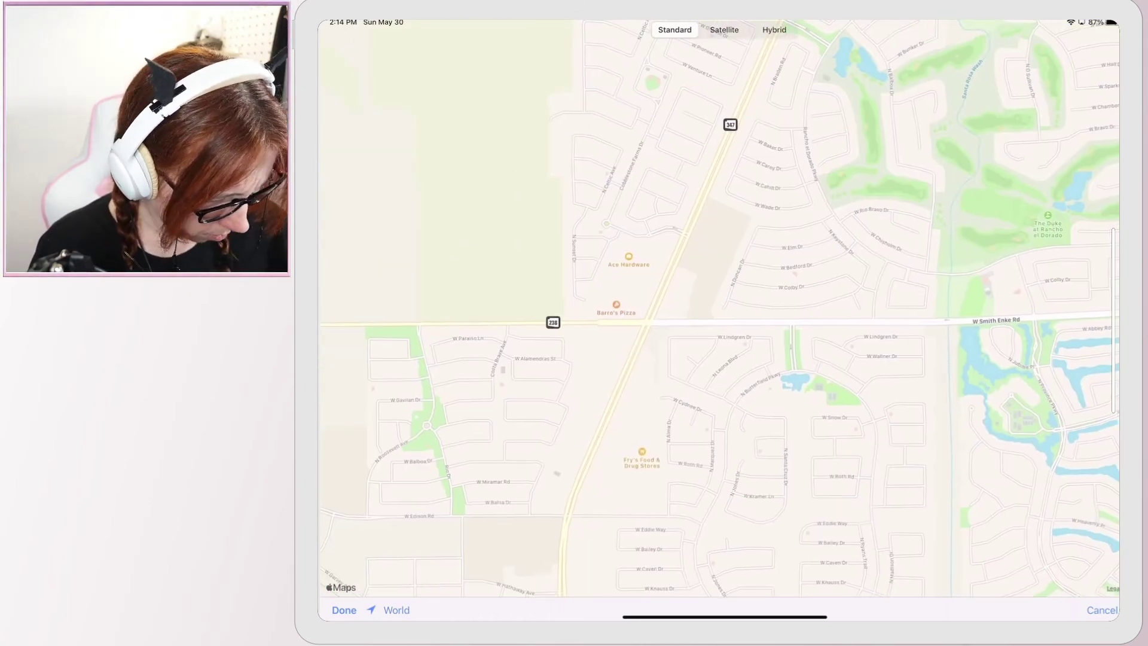
pyautogui.moveTo(807, 314); pyautogui.dragTo(565, 349)
pyautogui.moveTo(718, 360); pyautogui.dragTo(705, 445)
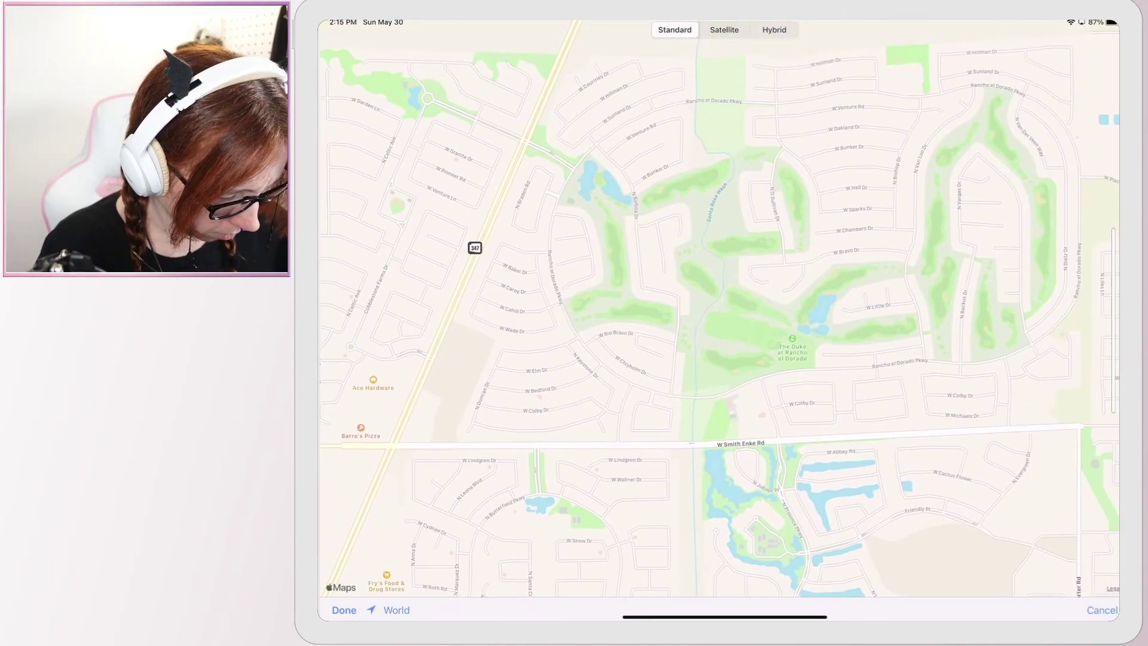
pyautogui.moveTo(718, 404); pyautogui.dragTo(625, 203)
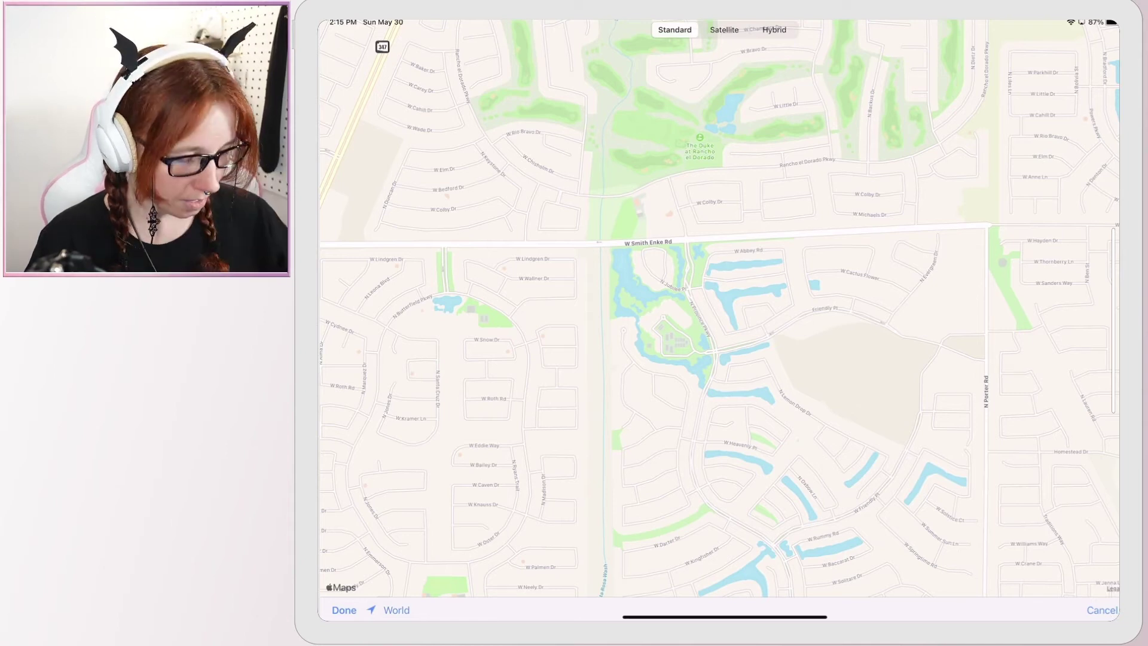
pyautogui.scroll(5, 808, 287)
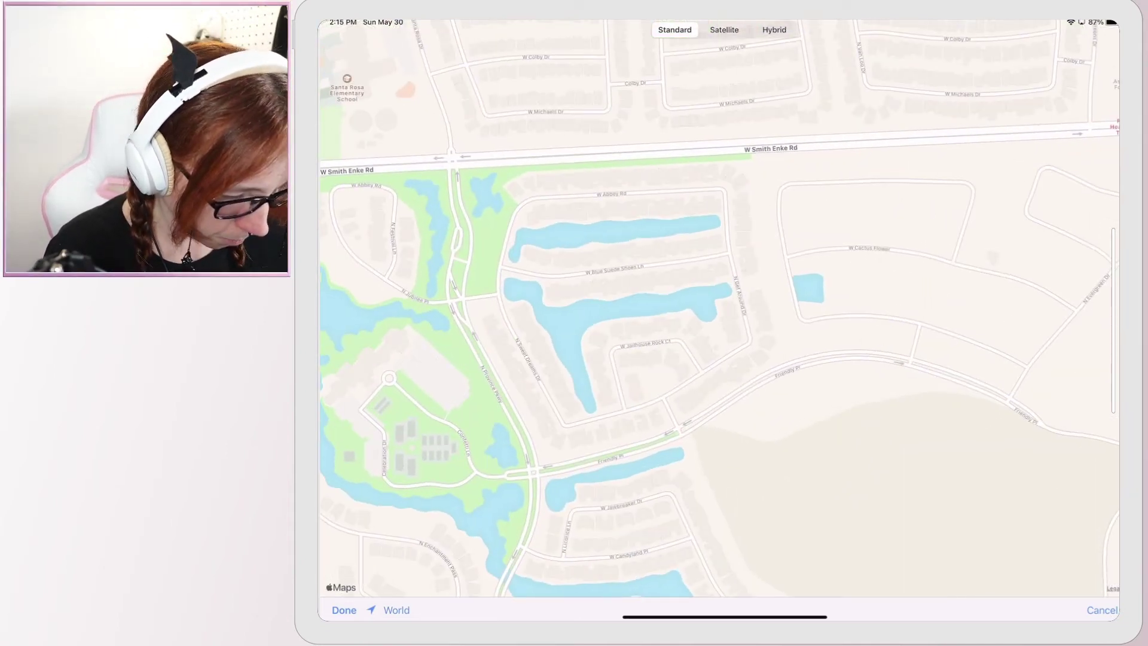
pyautogui.hscroll(-2, 719, 359)
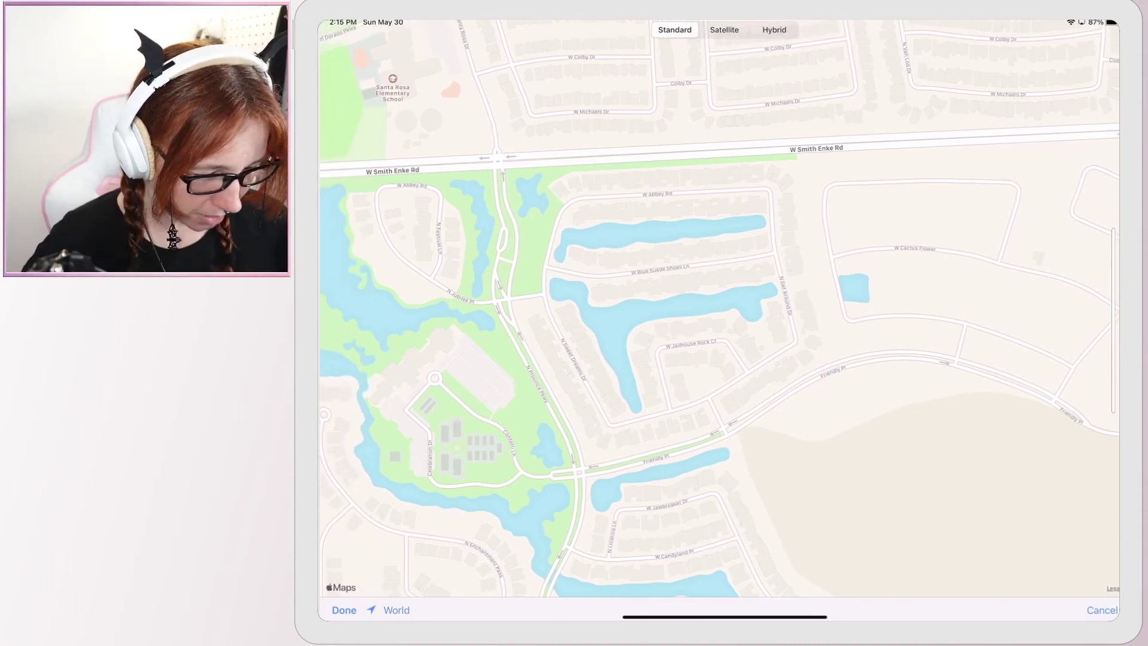
pyautogui.hscroll(-5, 717, 359)
pyautogui.hscroll(-1, 718, 359)
pyautogui.hscroll(-3, 718, 358)
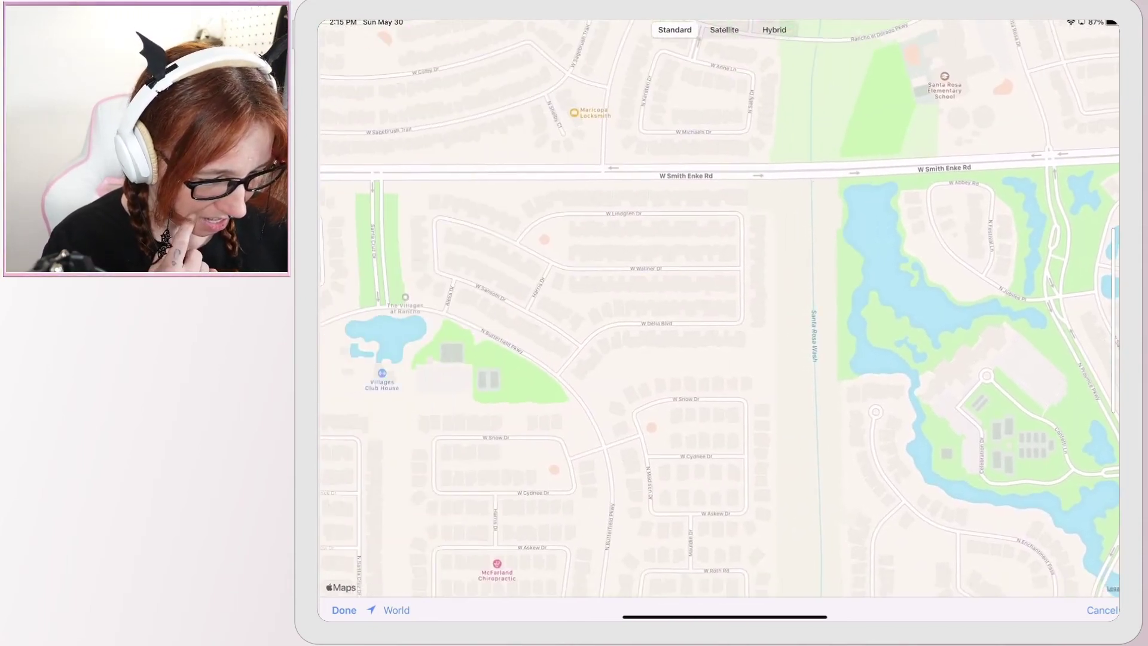
pyautogui.hscroll(-3, 718, 359)
pyautogui.hscroll(-3, 718, 359)
pyautogui.hscroll(-2, 718, 358)
pyautogui.scroll(-1, 718, 358)
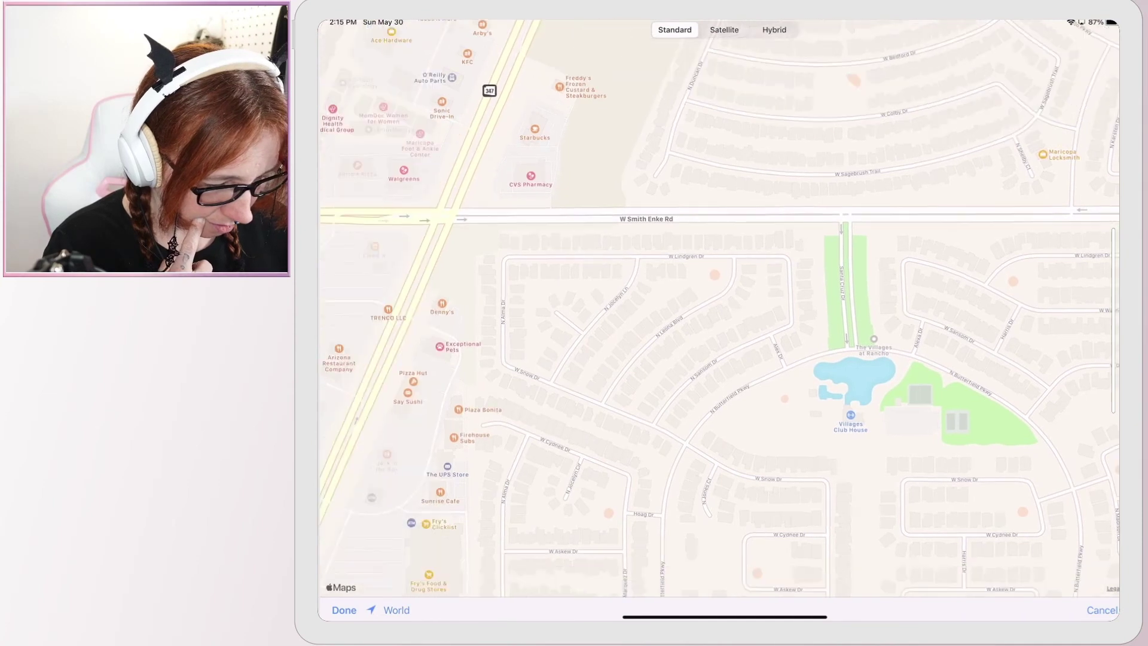
pyautogui.hscroll(-2, 718, 359)
pyautogui.hscroll(4, 718, 359)
pyautogui.scroll(-1, 718, 359)
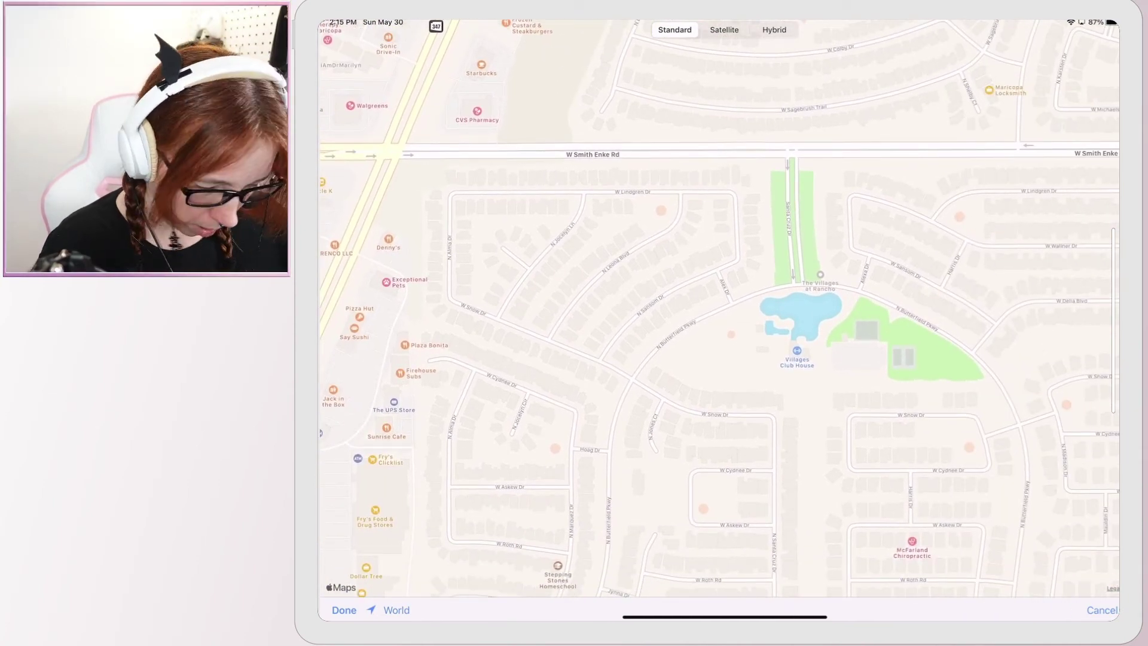
# - Insert the framed map, shrink it to a thumbnail, and move it to the lower-left
pyautogui.click(344, 611)
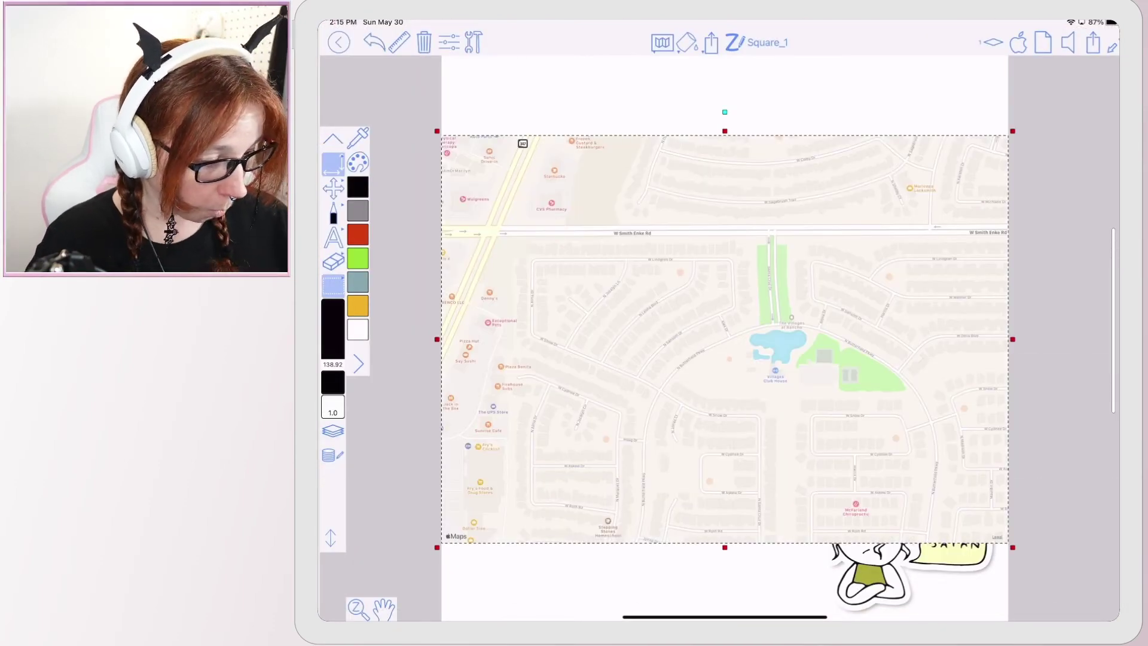
pyautogui.moveTo(1012, 131); pyautogui.dragTo(680, 371)
pyautogui.moveTo(561, 457)
pyautogui.mouseDown()
pyautogui.moveTo(594, 495)
pyautogui.moveTo(588, 527)
pyautogui.mouseUp()
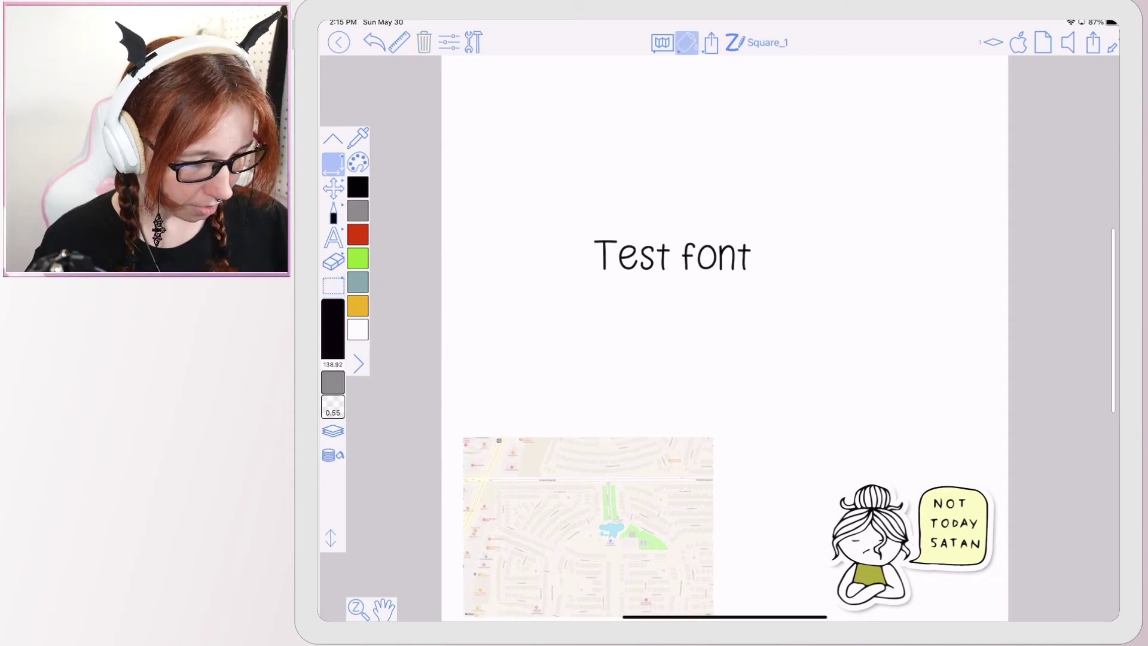
pyautogui.click(687, 42)
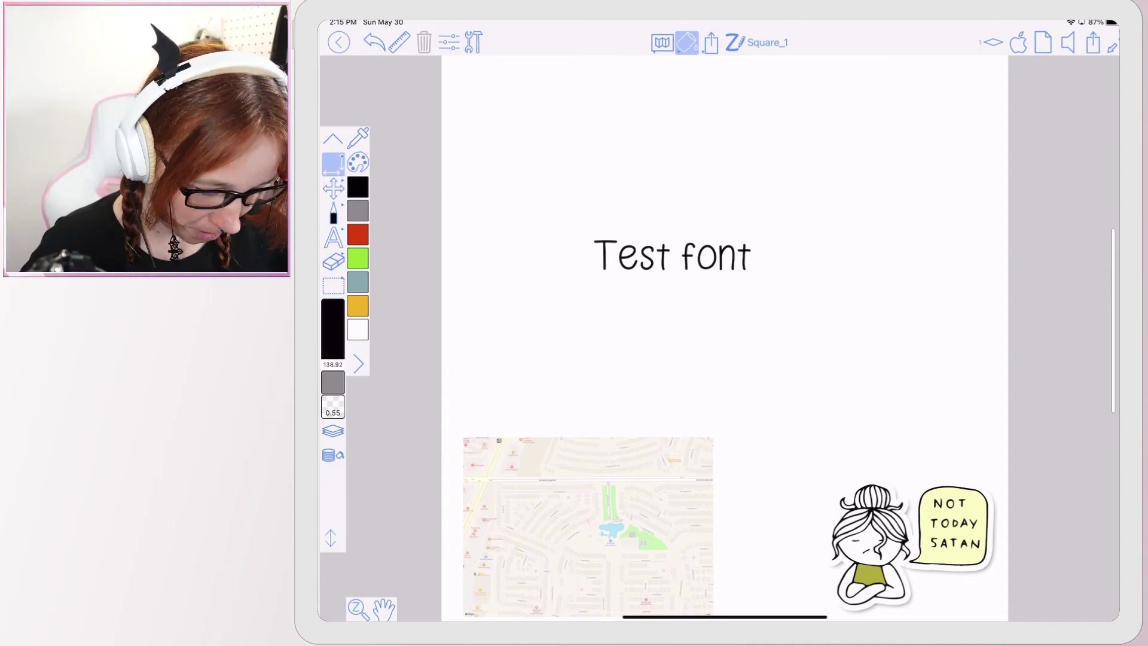
# - Save the grey 0.5-opacity fill as a new style in the Fill Area gear menu
pyautogui.click(333, 430)
pyautogui.click(333, 455)
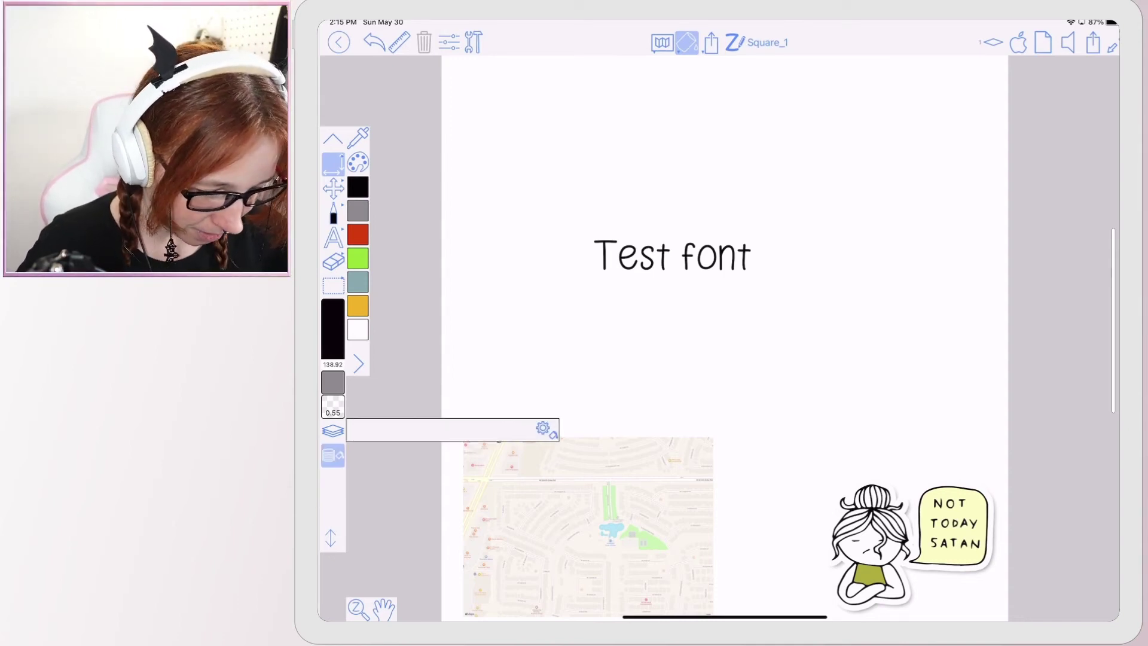
pyautogui.click(543, 429)
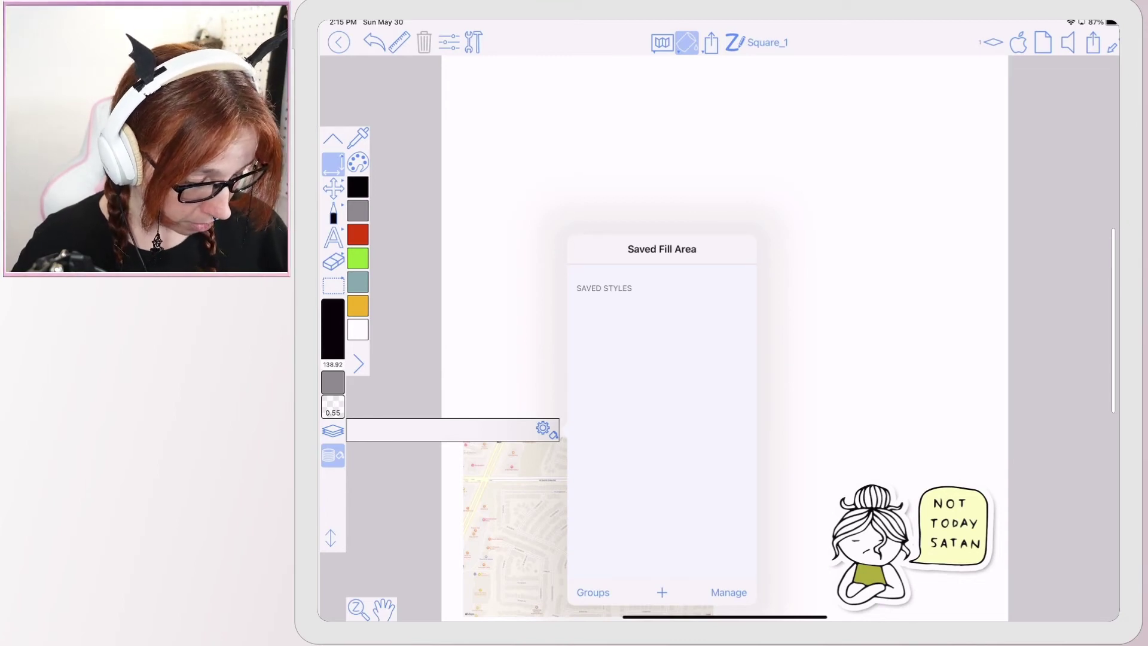
pyautogui.click(662, 593)
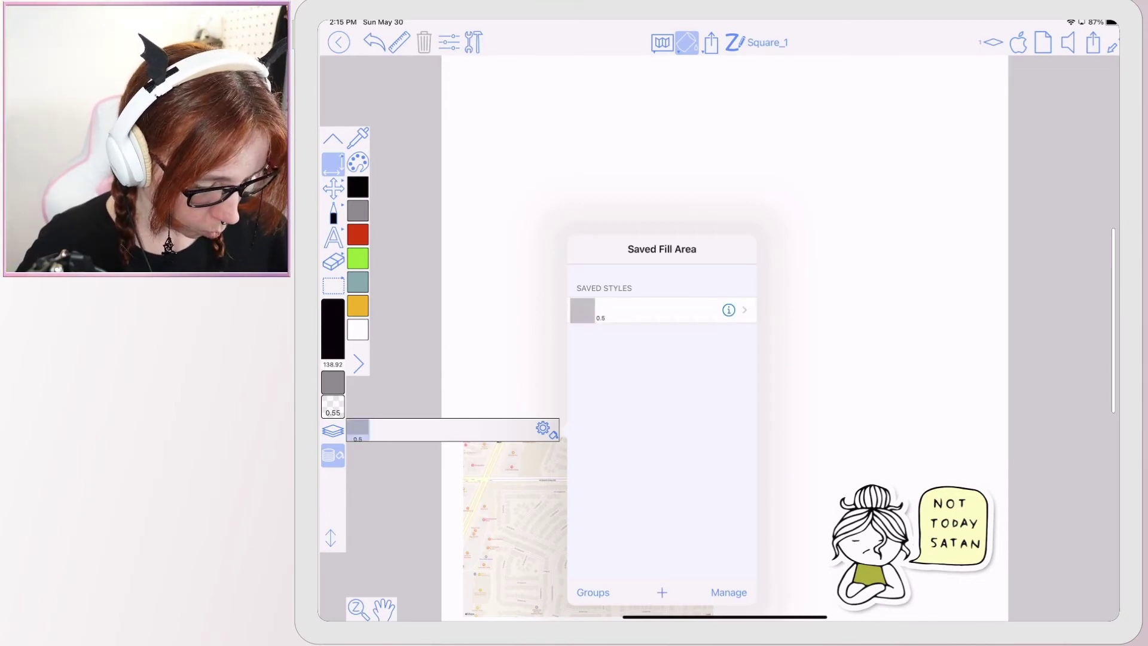
pyautogui.press('Escape')
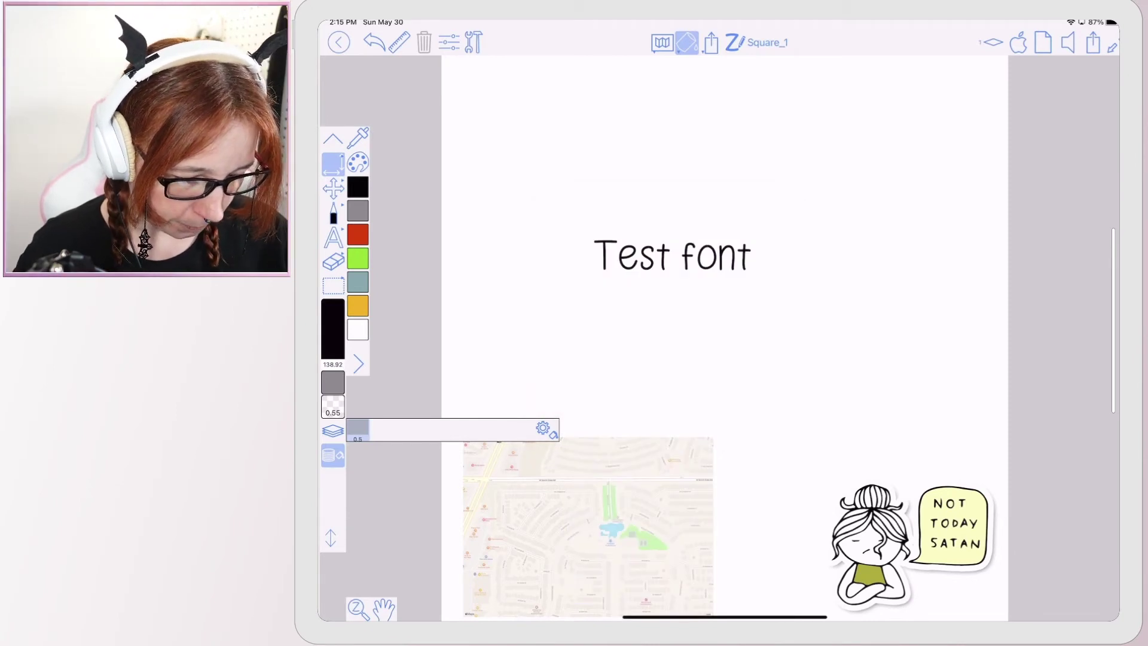
pyautogui.click(474, 42)
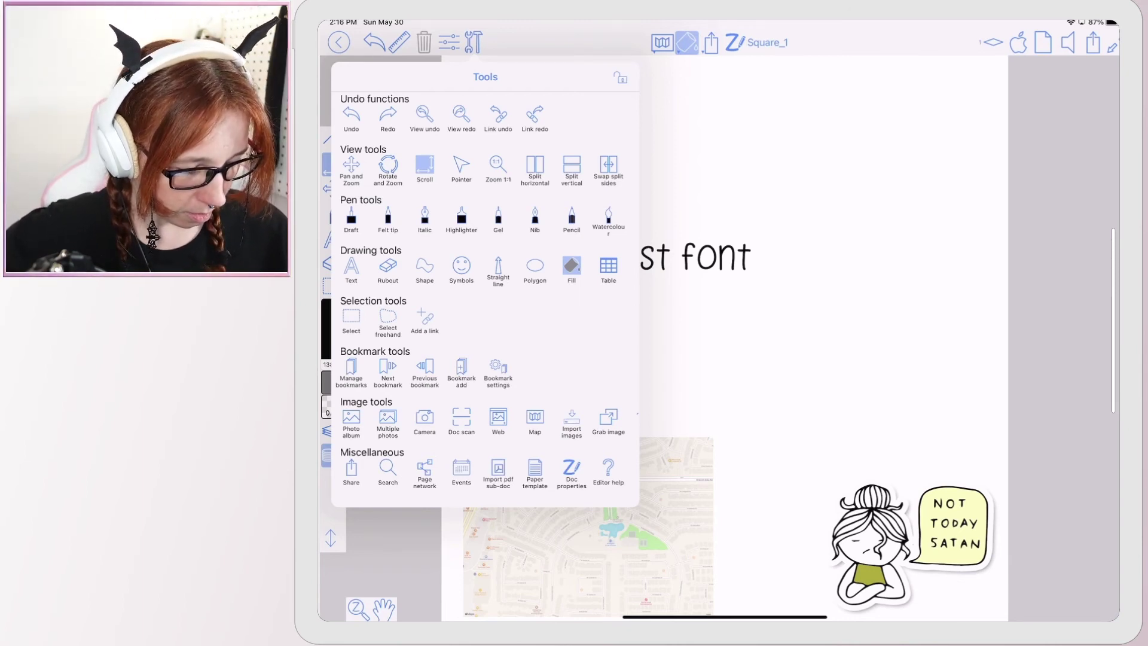
# - Try another drawing tool, glance at the page layers, and view the saved symbol styles
pyautogui.click(461, 268)
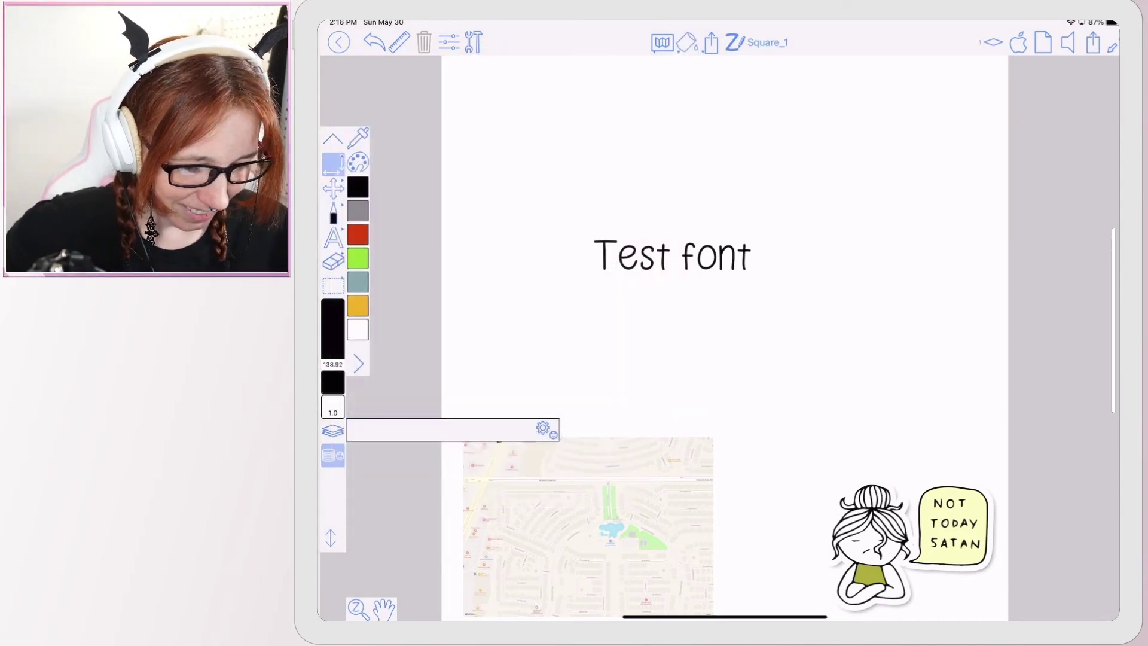
pyautogui.click(333, 164)
pyautogui.click(332, 431)
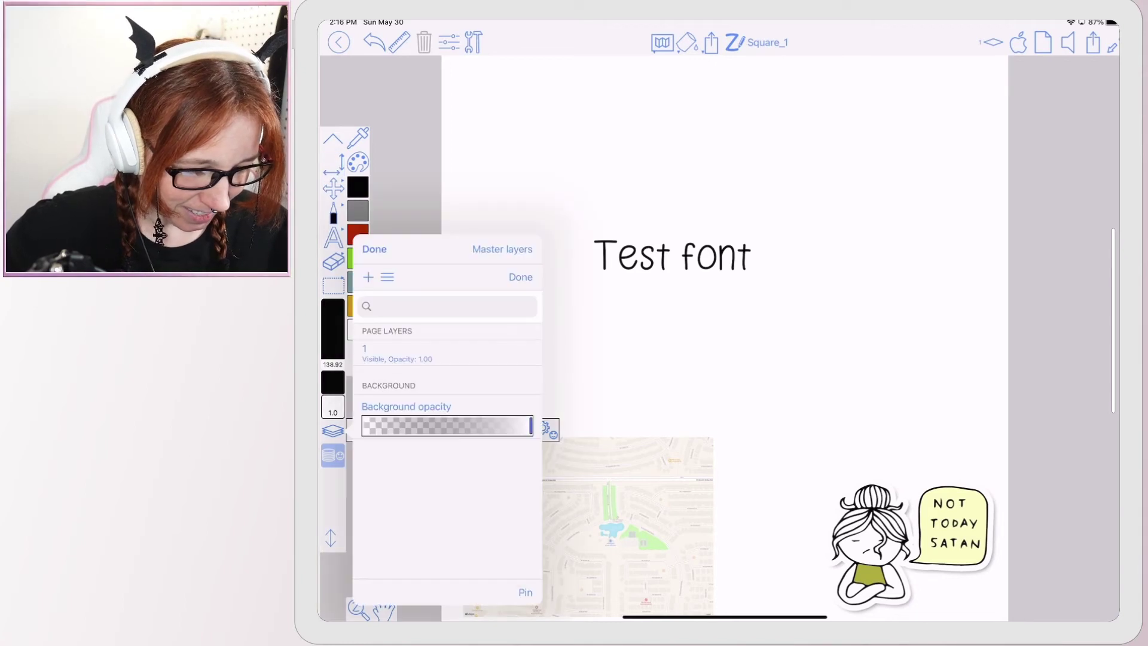
pyautogui.click(374, 249)
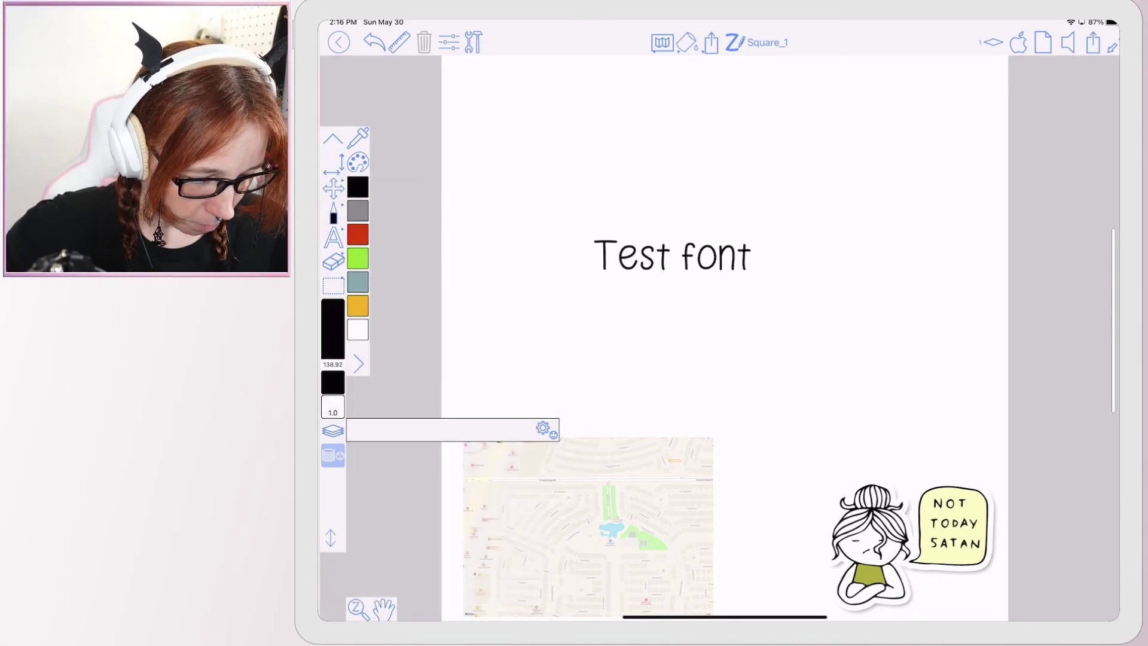
pyautogui.click(547, 429)
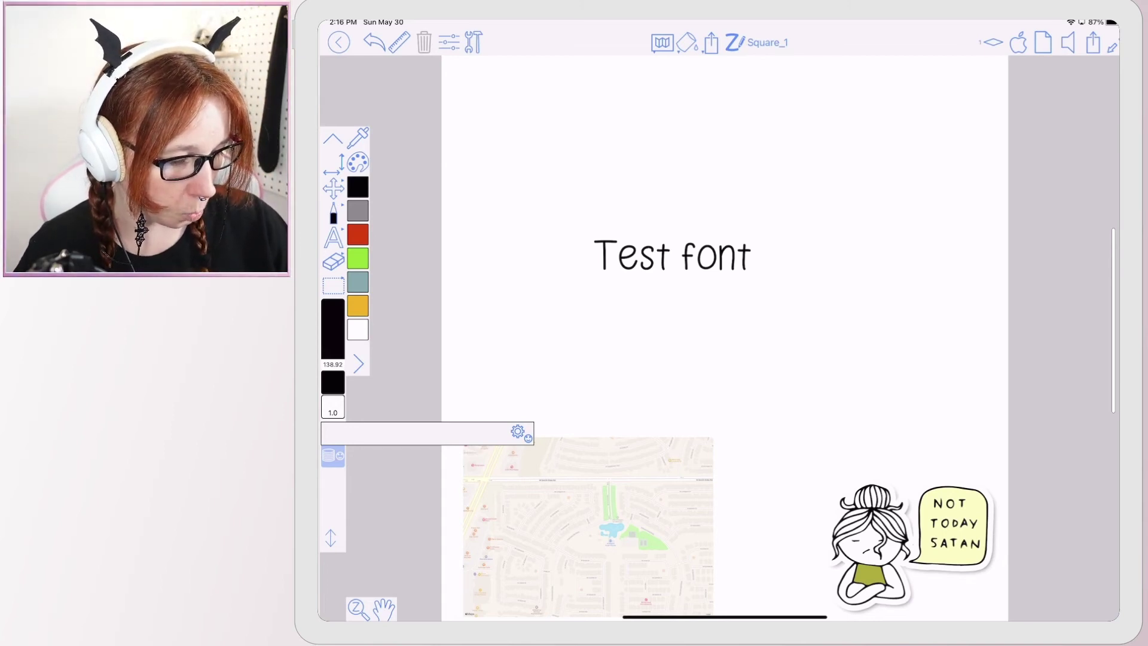
# - Reselect the semi-transparent fill, preview the map full size, then close the fill settings
pyautogui.click(687, 43)
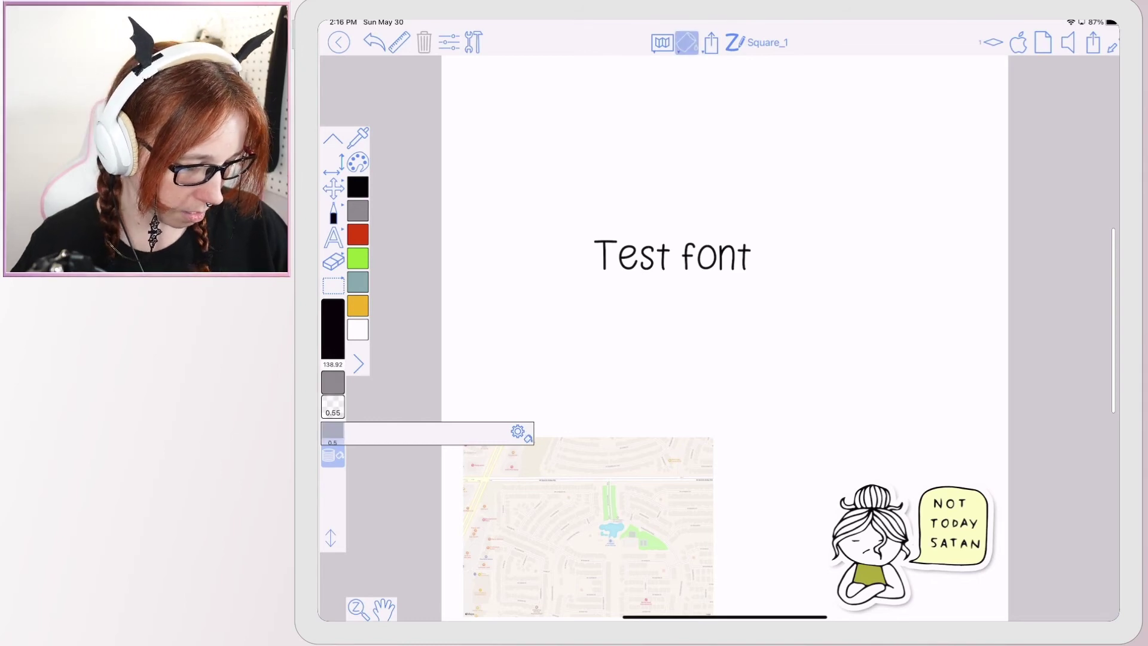
pyautogui.click(687, 42)
pyautogui.click(588, 529)
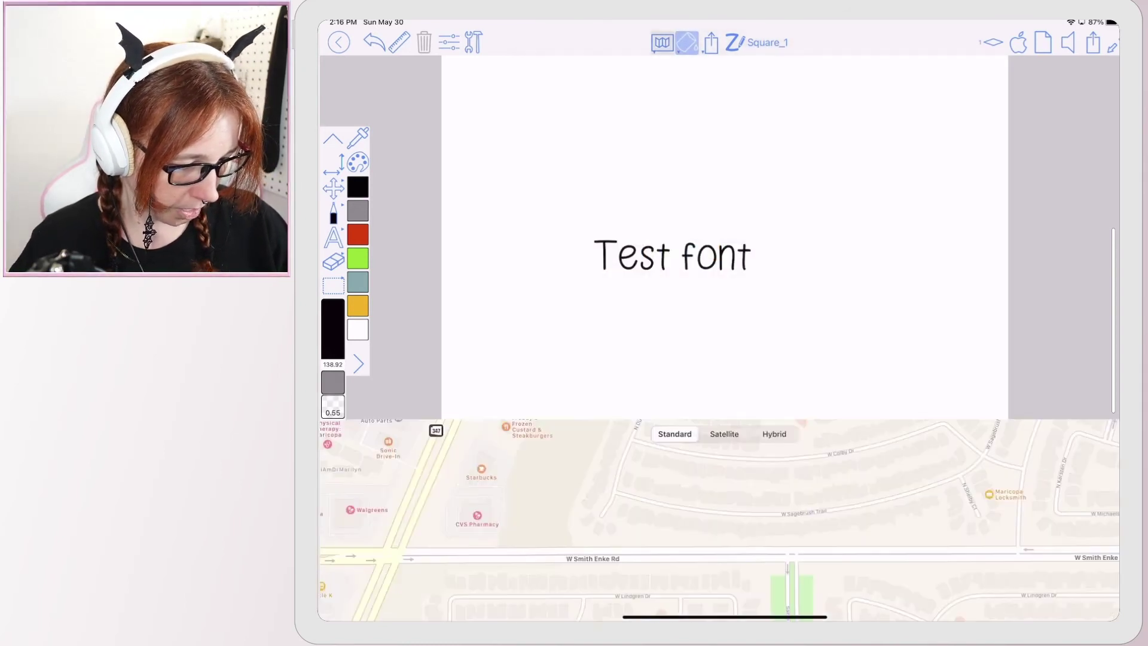
pyautogui.click(341, 607)
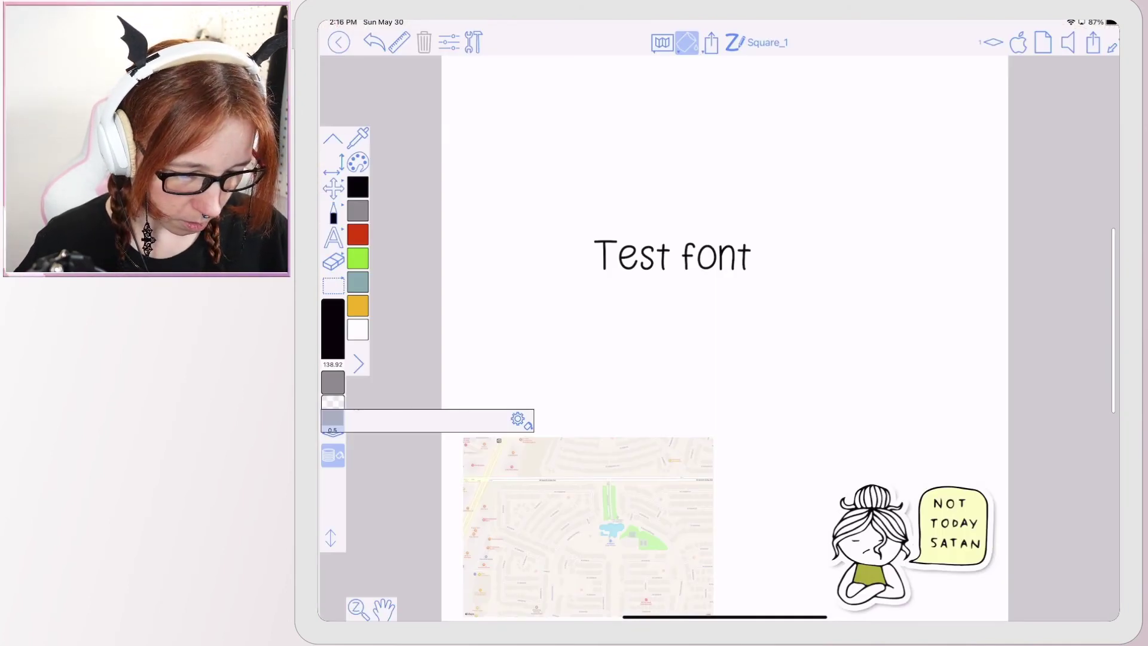
pyautogui.click(473, 43)
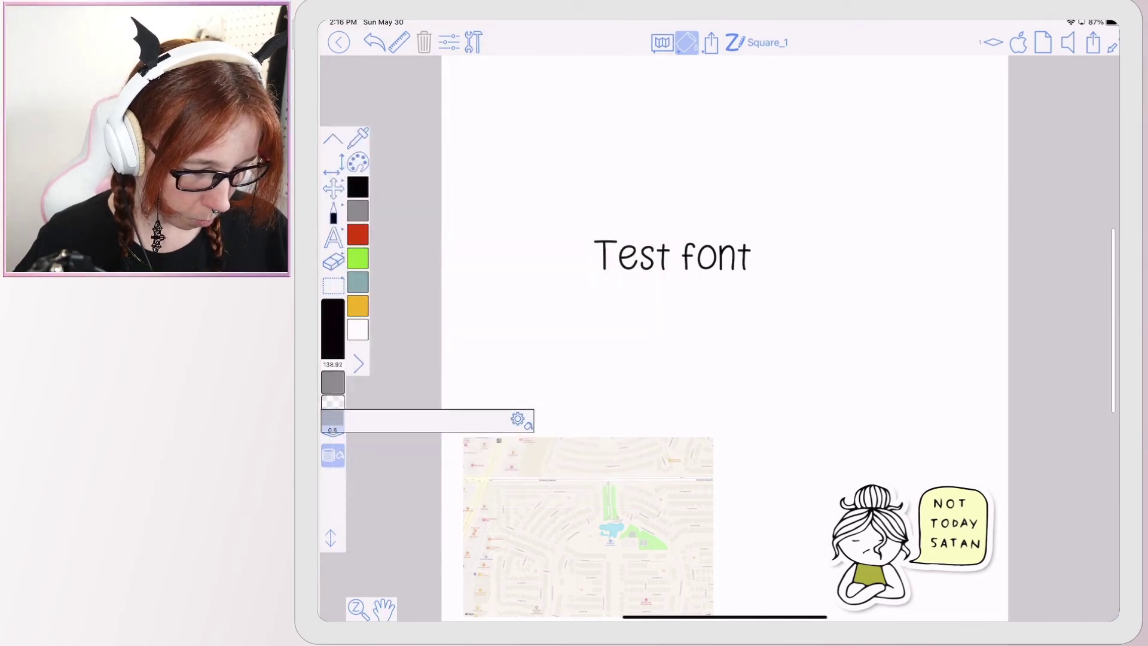
pyautogui.click(517, 419)
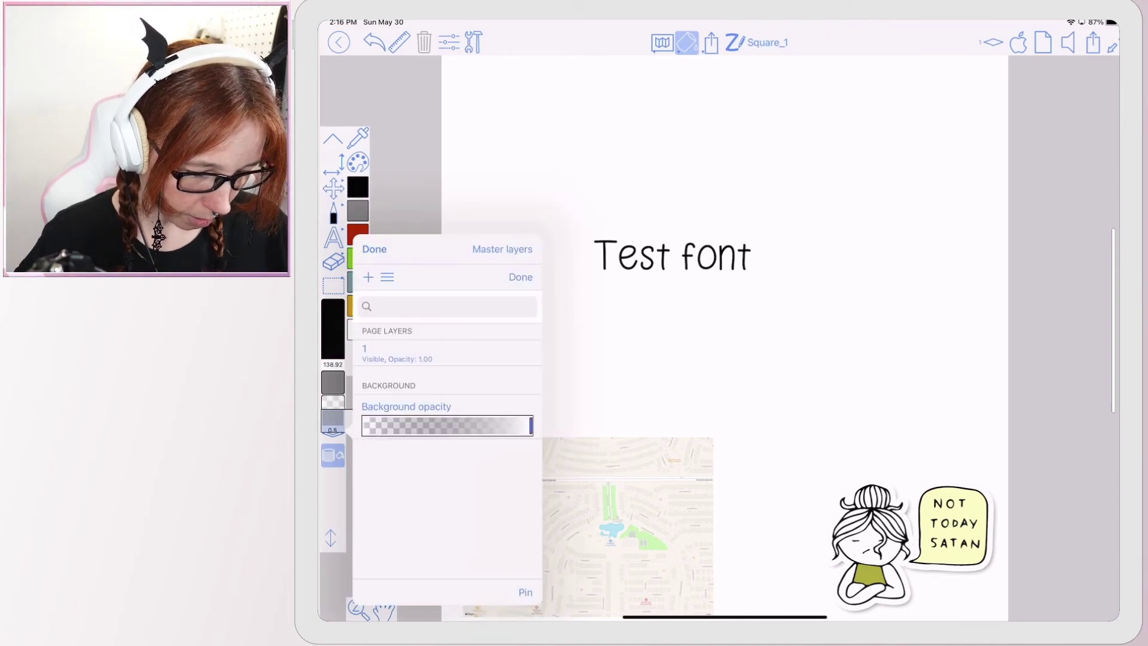
pyautogui.click(523, 275)
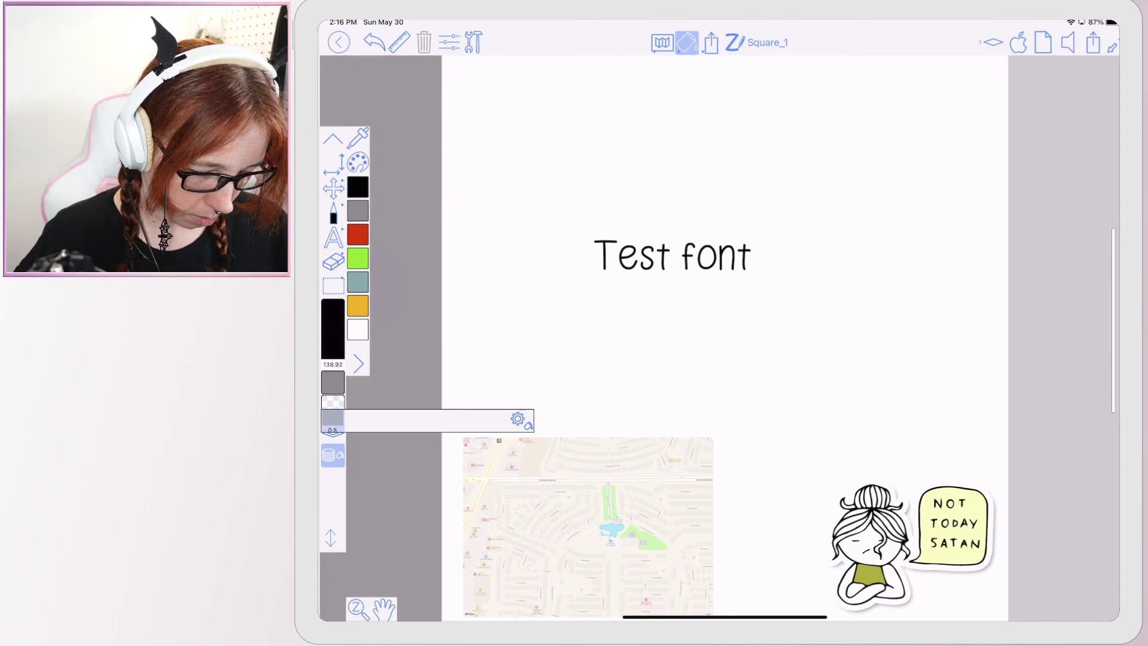
# - Select the felt-tip pen and dismiss its pen editing panel
pyautogui.click(332, 213)
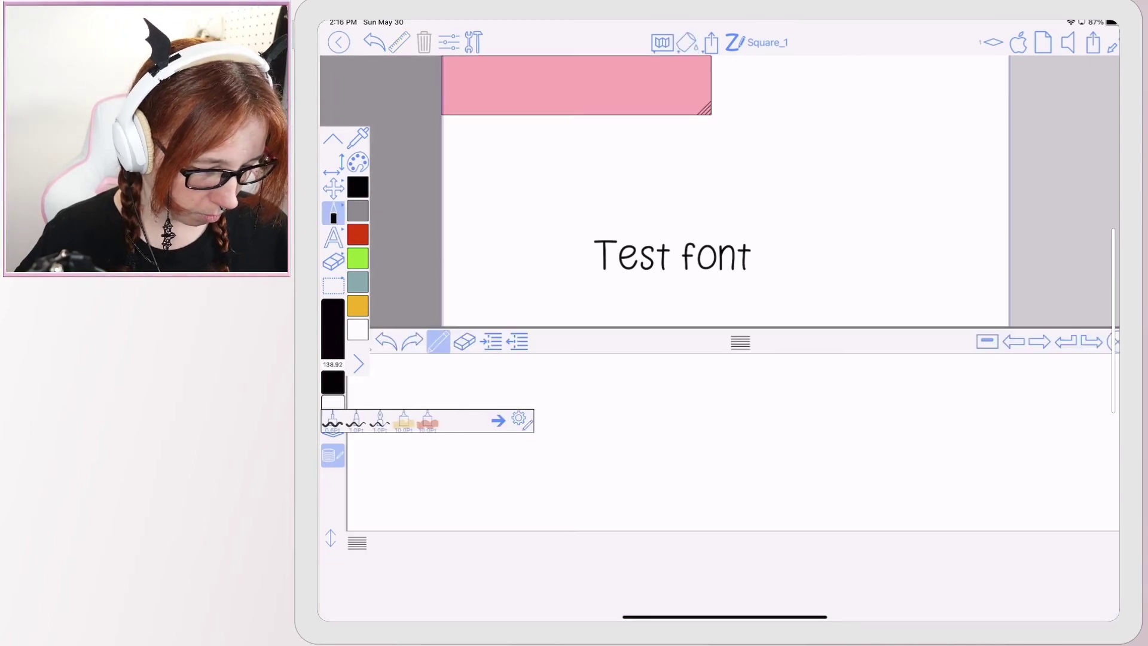
pyautogui.click(1113, 342)
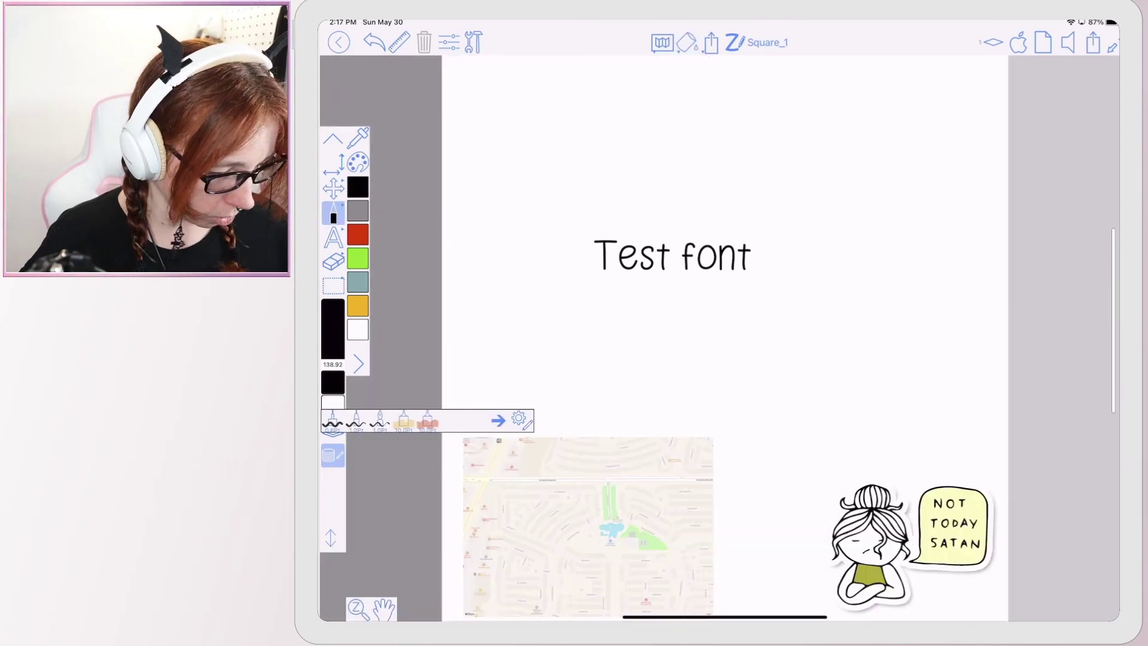
pyautogui.scroll(-3, 727, 338)
pyautogui.scroll(3, 727, 338)
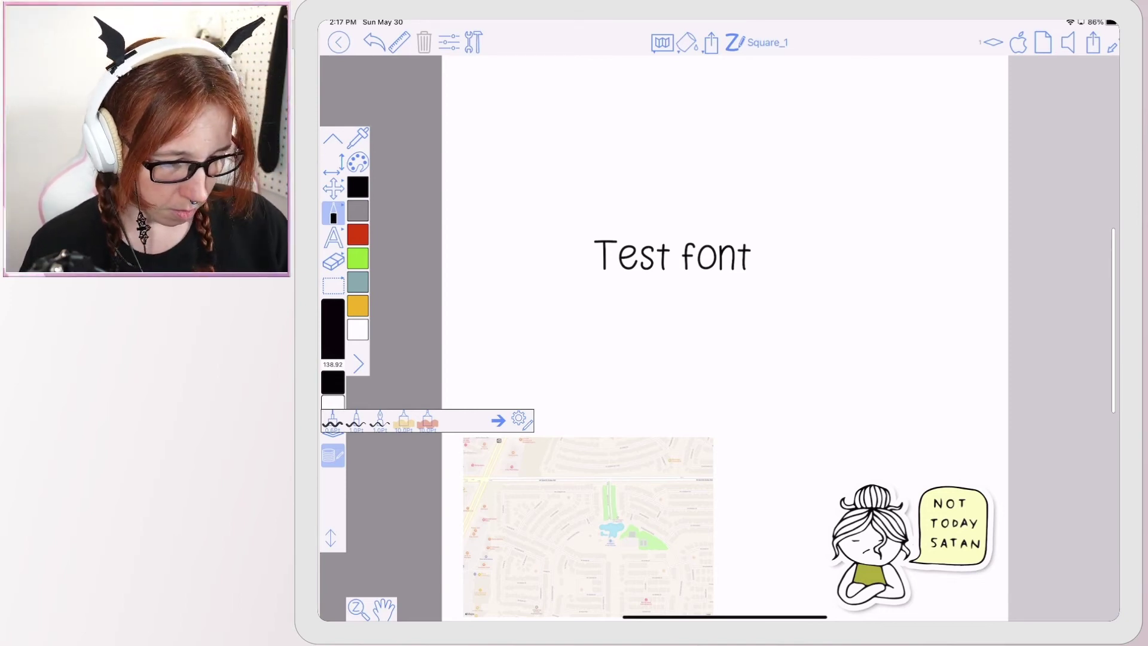
pyautogui.click(473, 43)
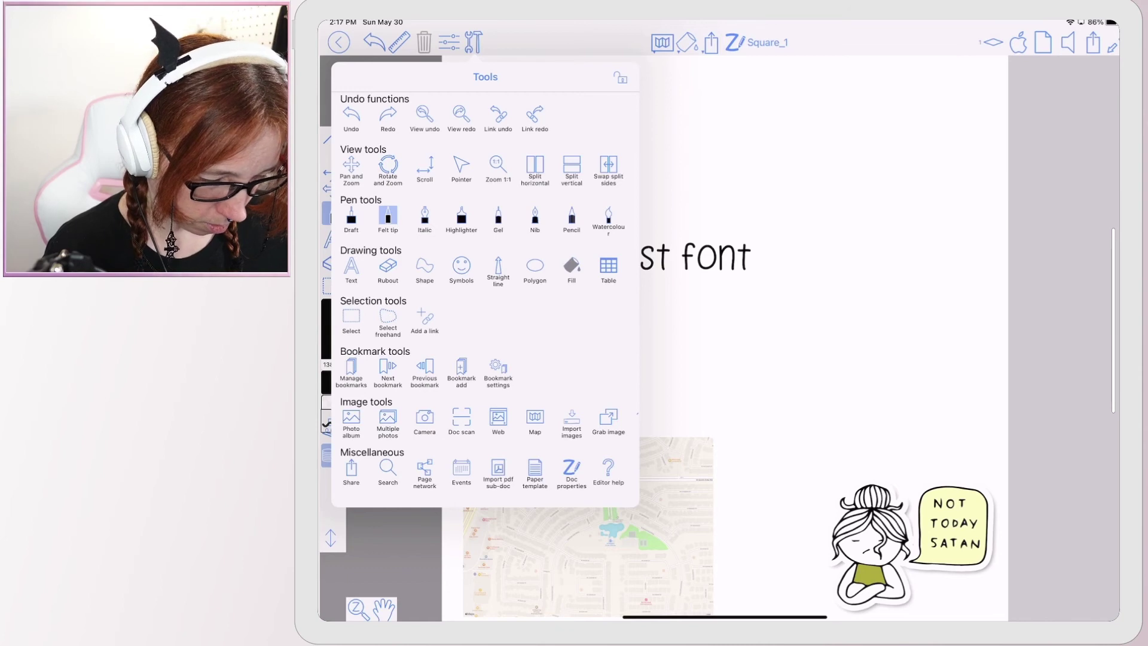
# - Insert the 'Pajama Planning time!' album photo and place it right, above the sticker
pyautogui.click(351, 420)
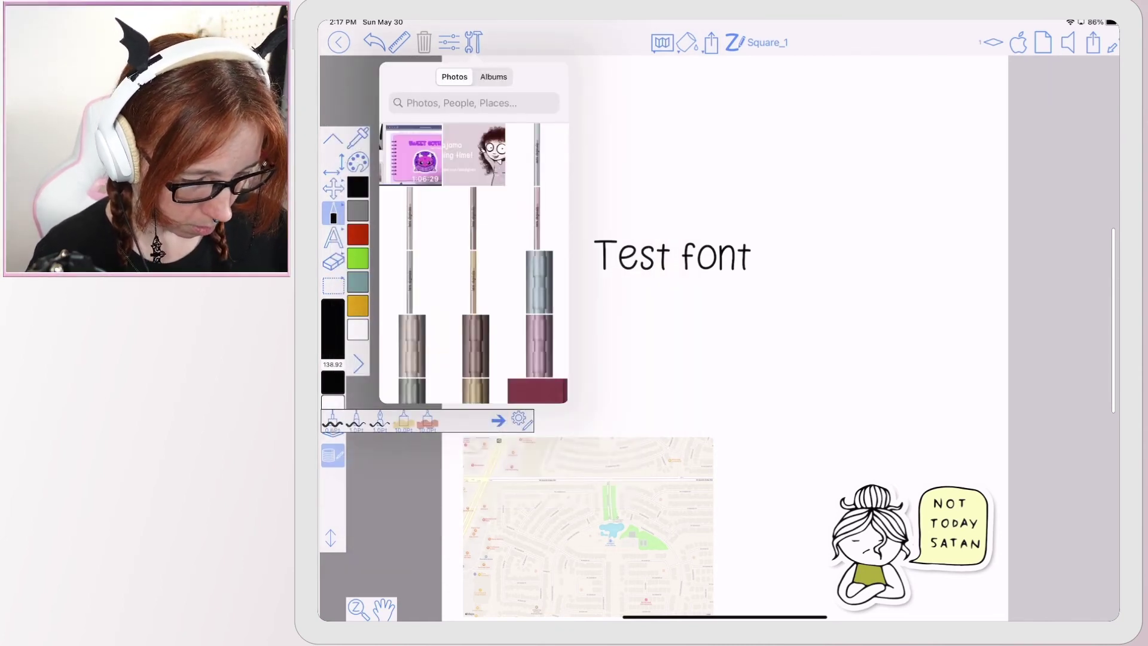
pyautogui.click(473, 155)
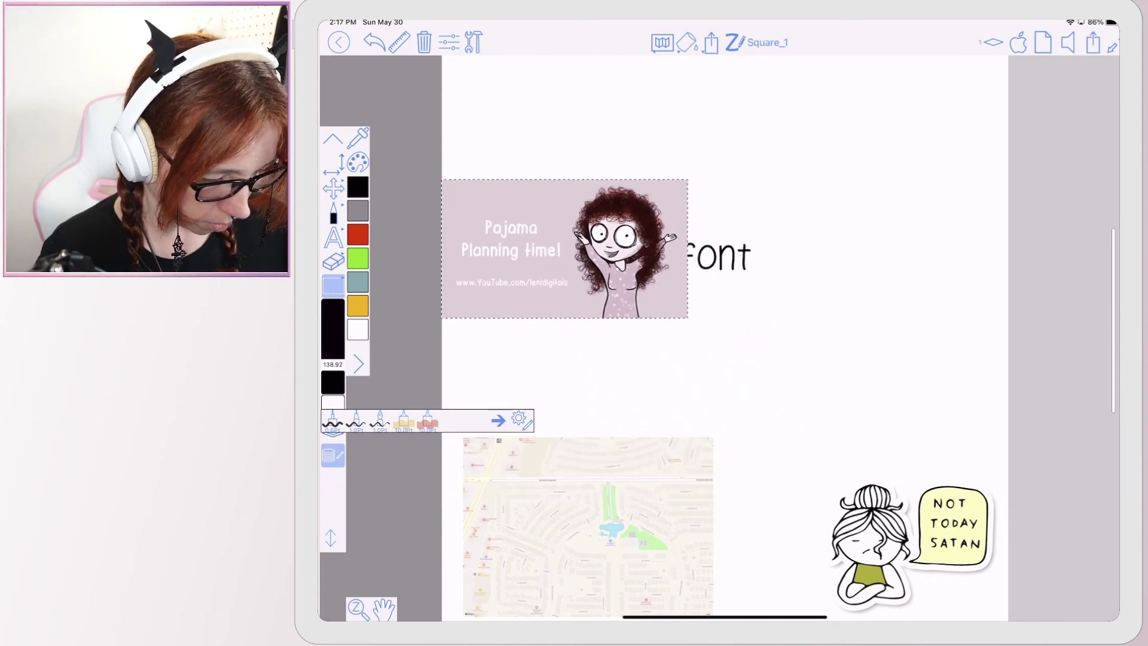
pyautogui.moveTo(884, 400)
pyautogui.mouseDown()
pyautogui.moveTo(757, 357)
pyautogui.moveTo(804, 186)
pyautogui.moveTo(746, 459)
pyautogui.moveTo(860, 379)
pyautogui.moveTo(866, 396)
pyautogui.mouseUp()
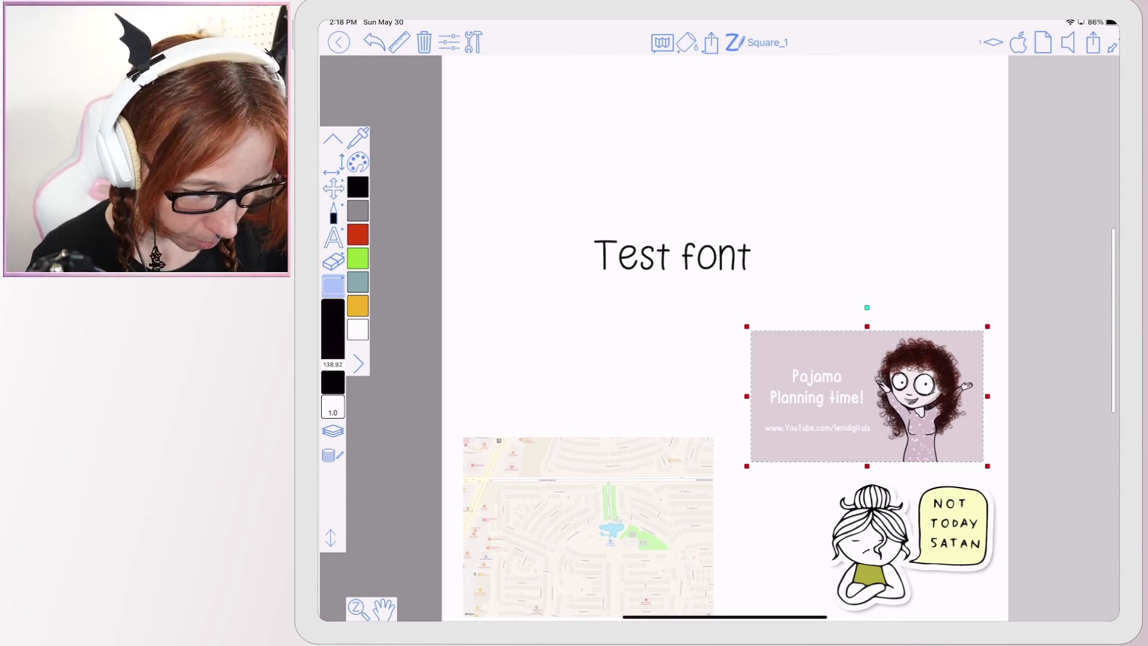
# - Make a shadow image of the Pajama picture and drag the grey copy beside 'Test font'
pyautogui.click(333, 285)
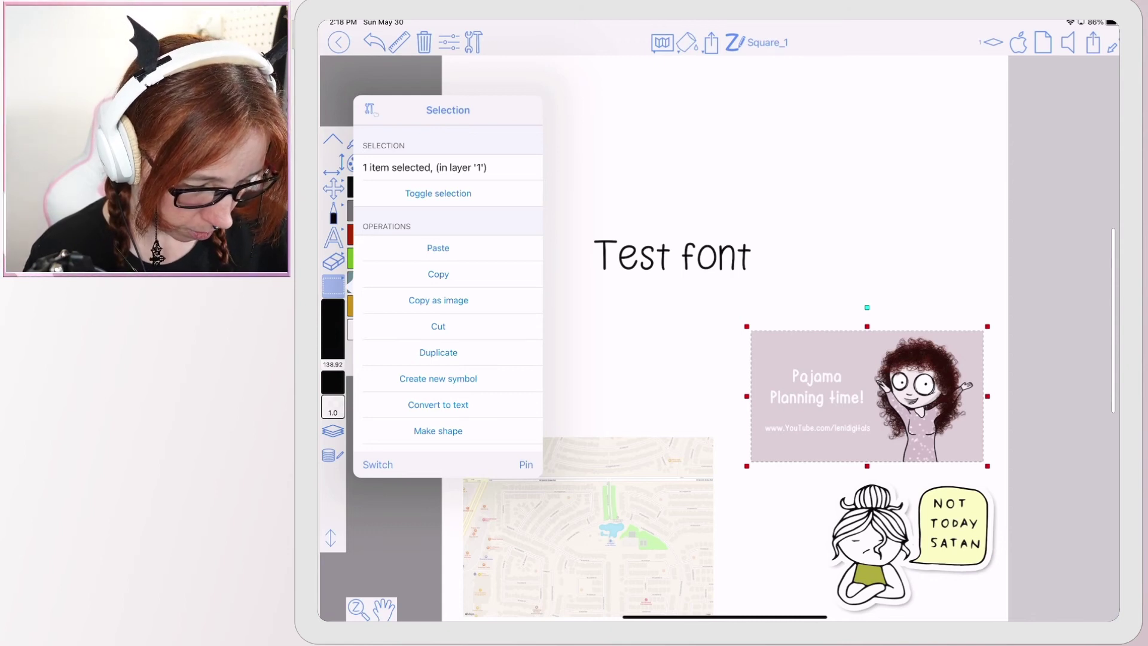
pyautogui.scroll(-2, 448, 296)
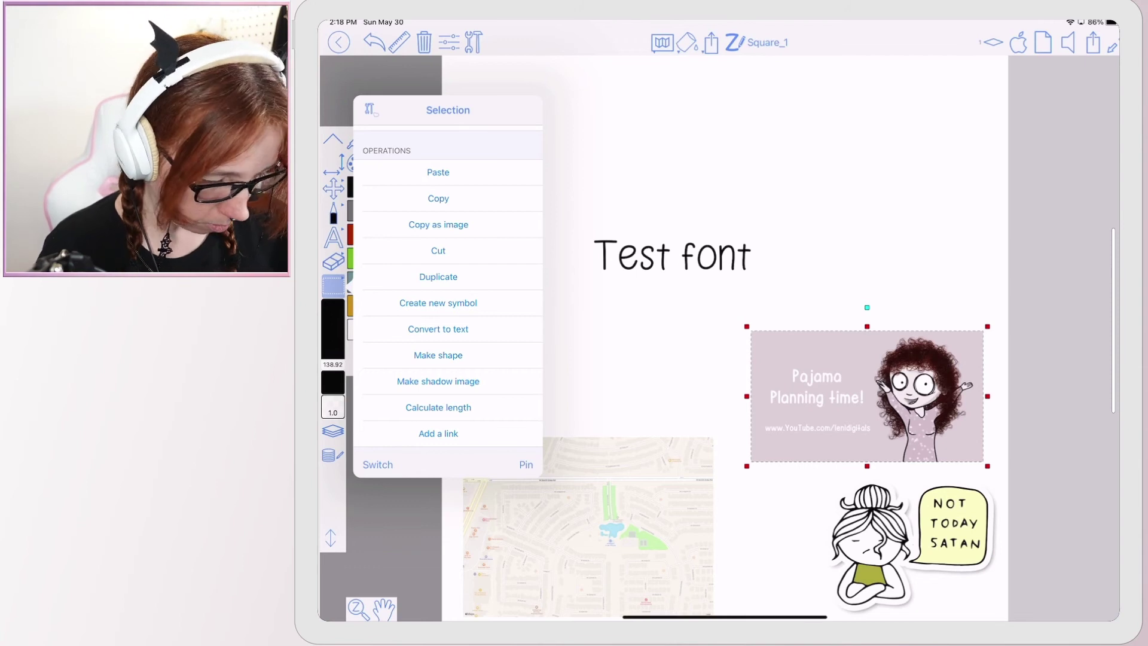
pyautogui.click(438, 381)
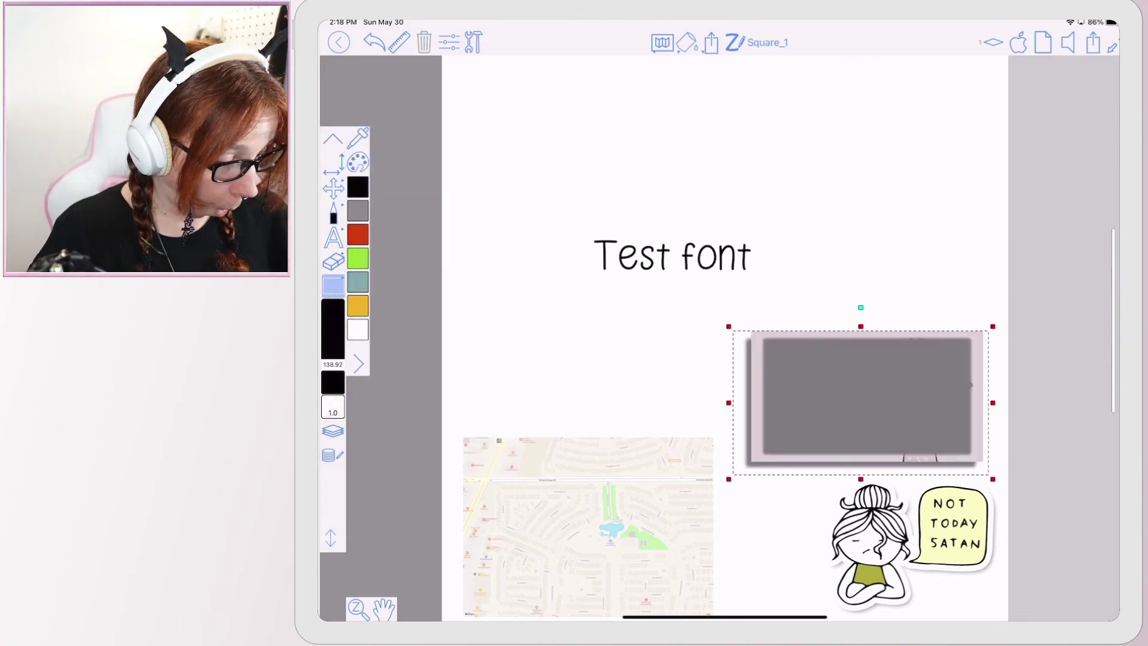
pyautogui.moveTo(860, 403); pyautogui.dragTo(865, 278)
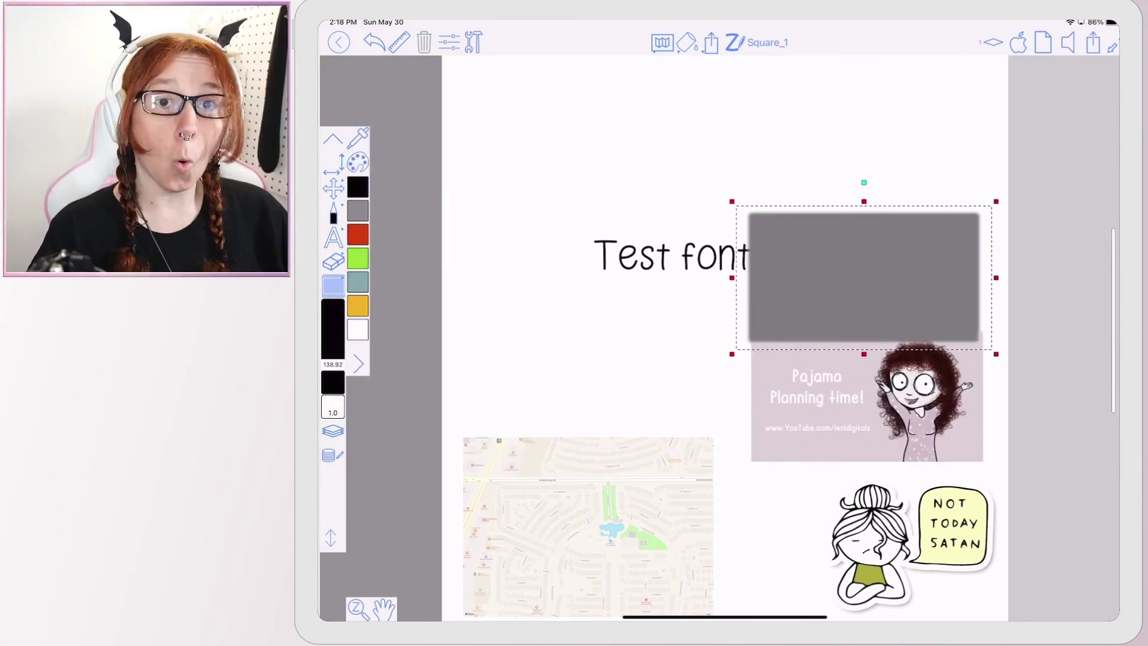
pyautogui.moveTo(865, 278); pyautogui.dragTo(871, 216)
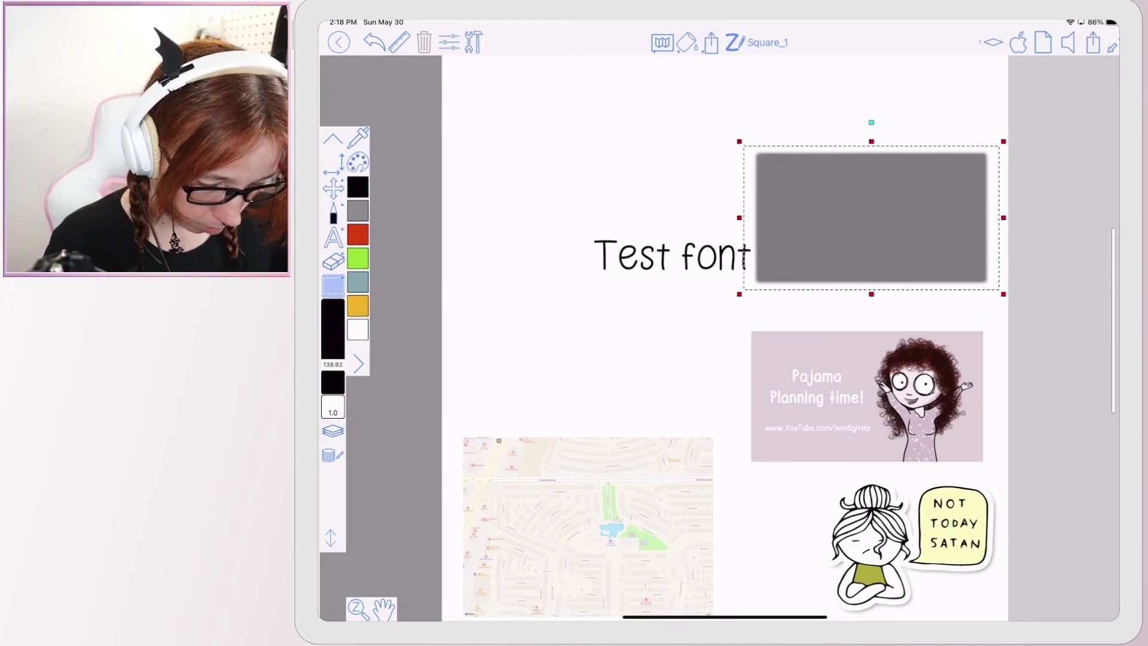
# - Check the page layers and undo the stray pen mark on the Pajama image
pyautogui.click(332, 430)
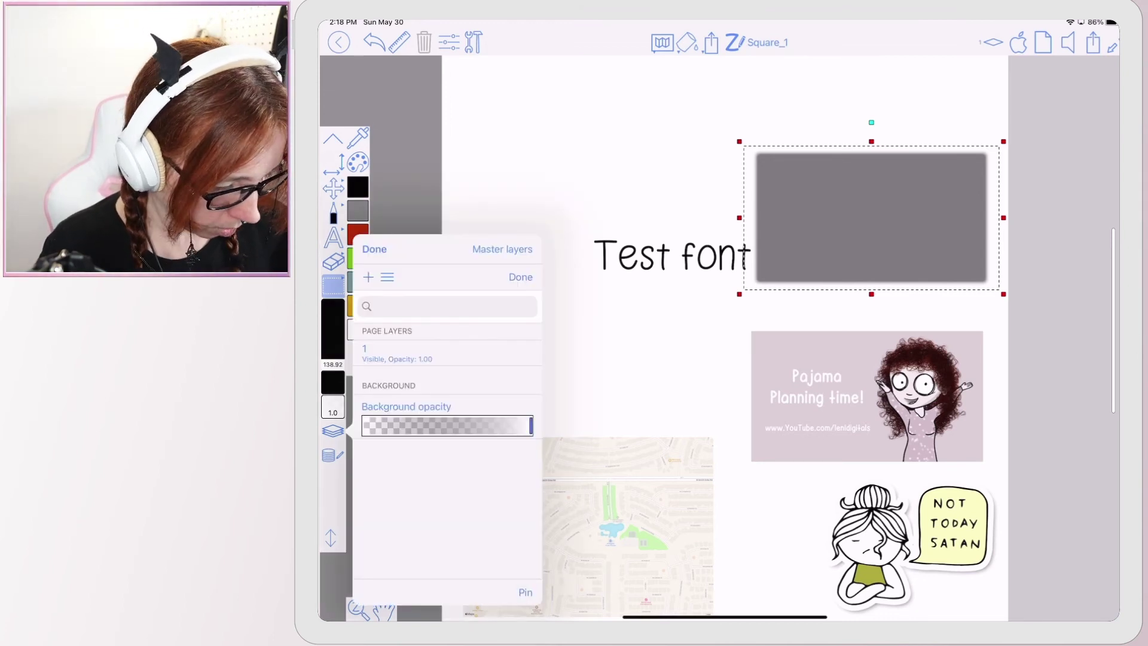
pyautogui.click(333, 214)
pyautogui.click(910, 403)
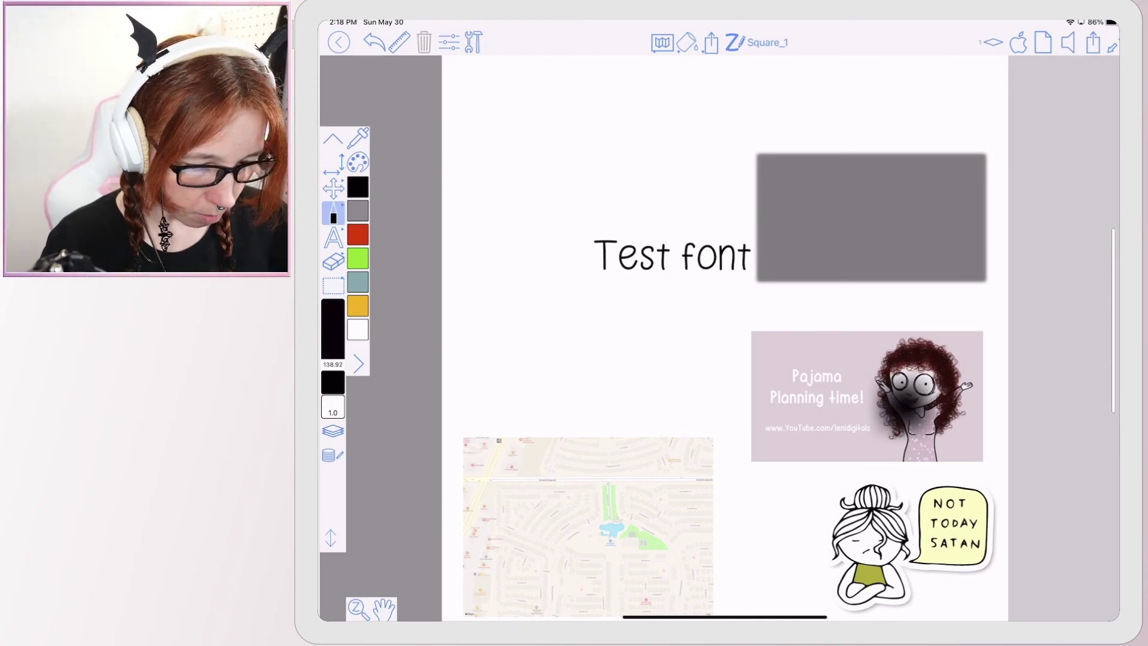
pyautogui.hotkey('ctrl', 'z')
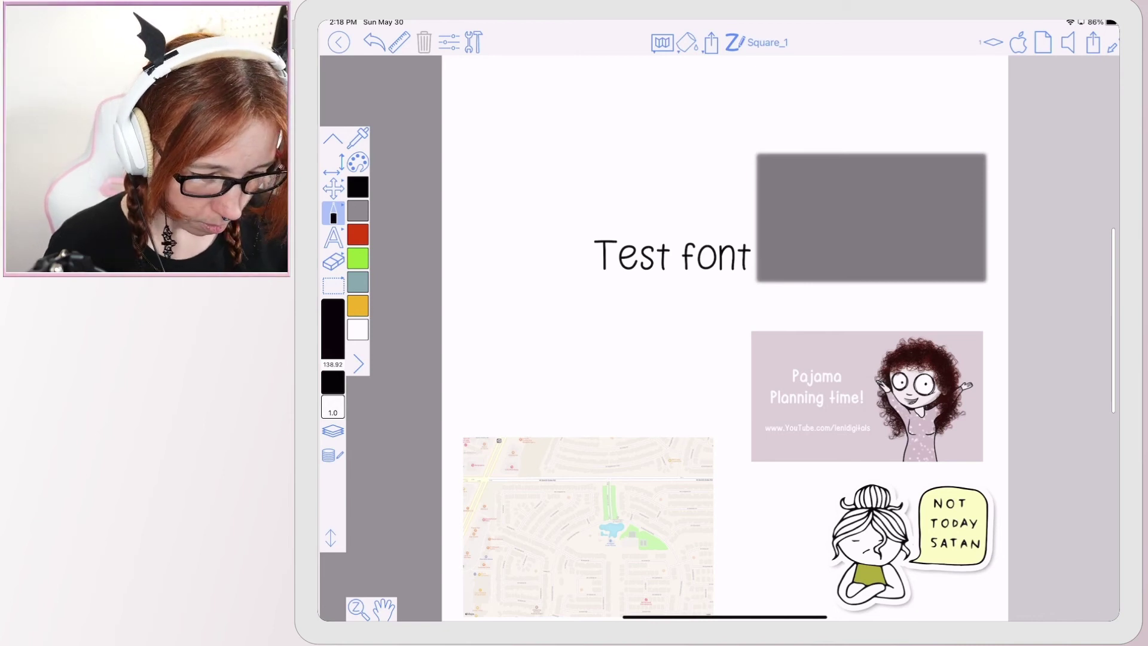
# - Select the Pajama Planning image and bring up its edit menu actions
pyautogui.click(333, 286)
pyautogui.click(867, 395)
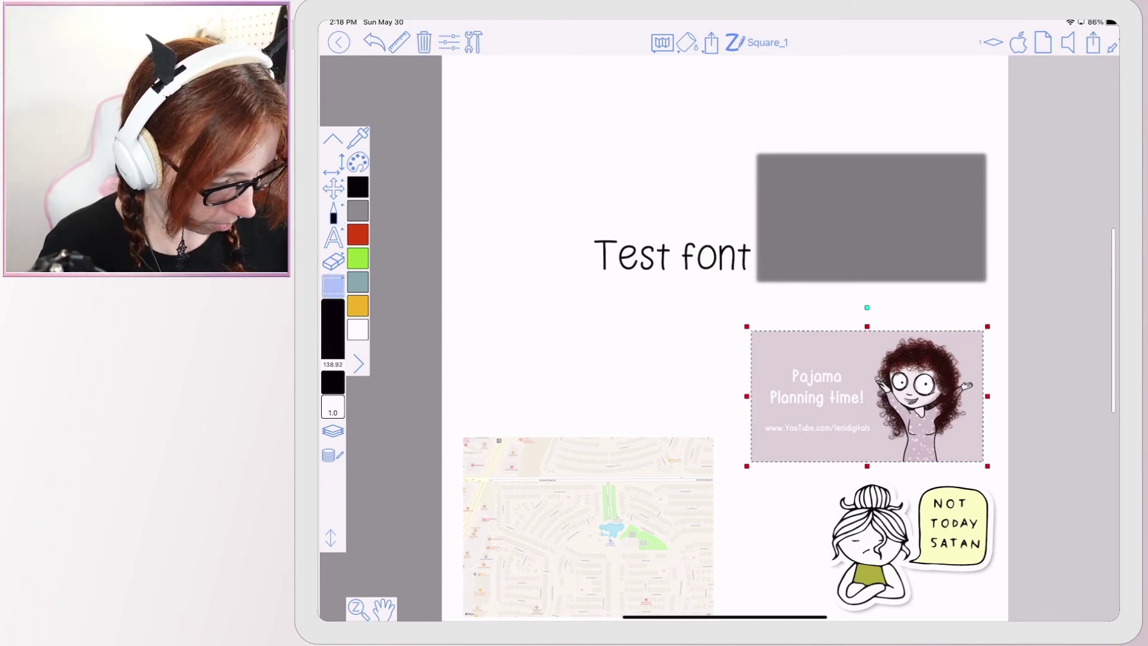
pyautogui.click(906, 404)
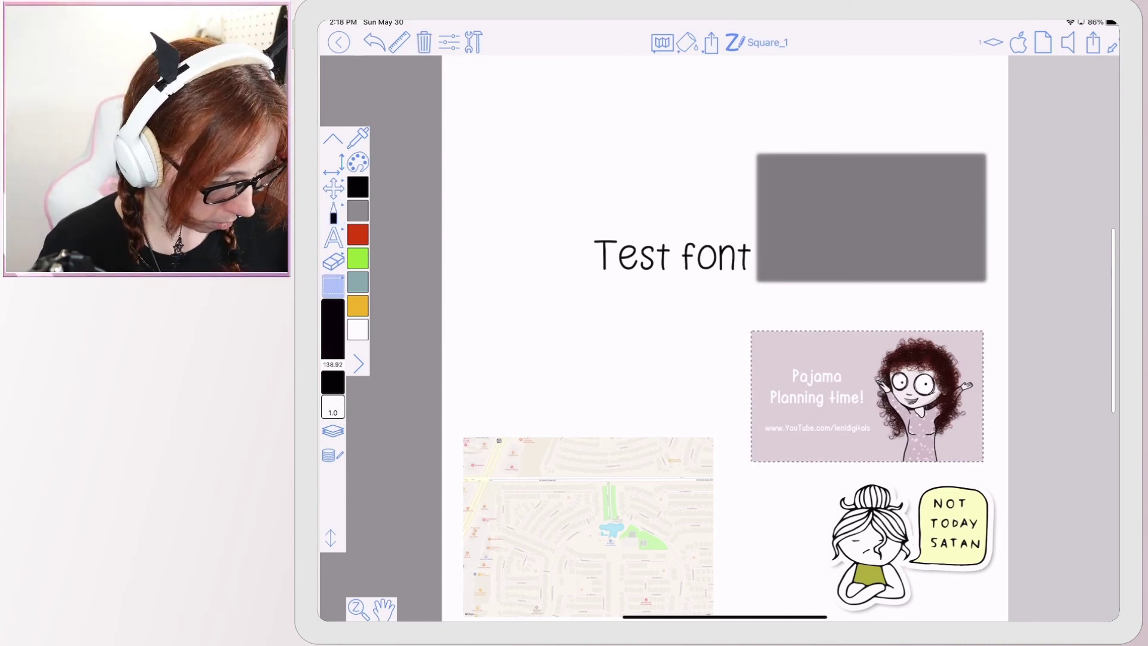
# - Move the Pajama image to front and drag it up over the grey shadow
pyautogui.click(1010, 375)
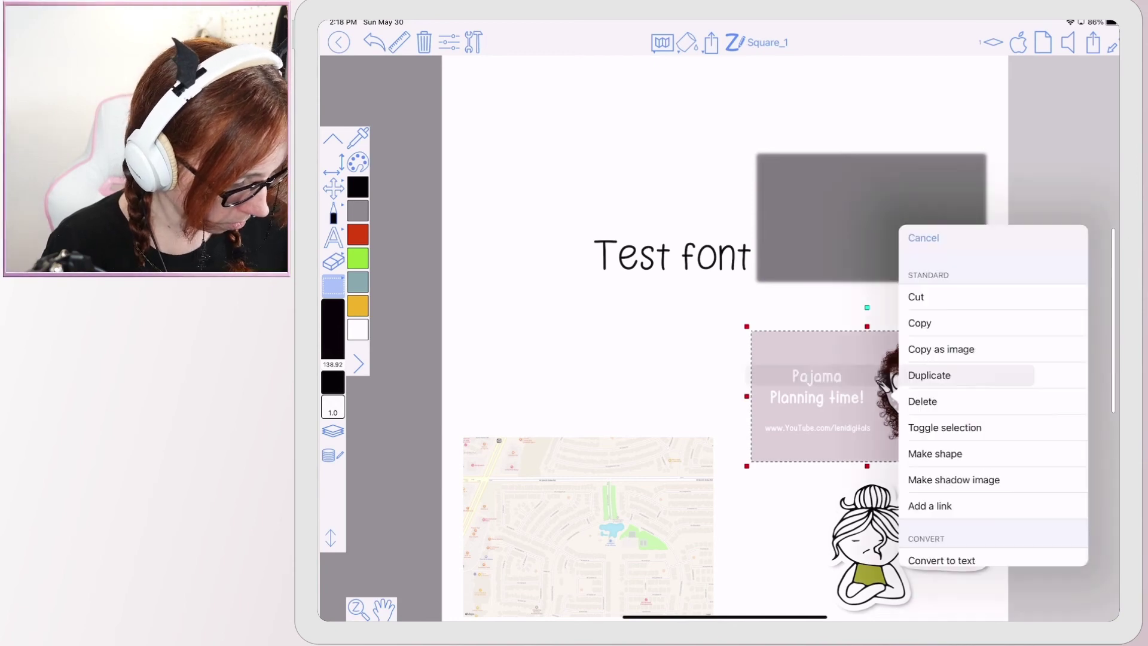
pyautogui.scroll(-2, 993, 404)
pyautogui.scroll(-2, 994, 404)
pyautogui.scroll(-2, 993, 403)
pyautogui.scroll(-2, 993, 403)
pyautogui.click(939, 441)
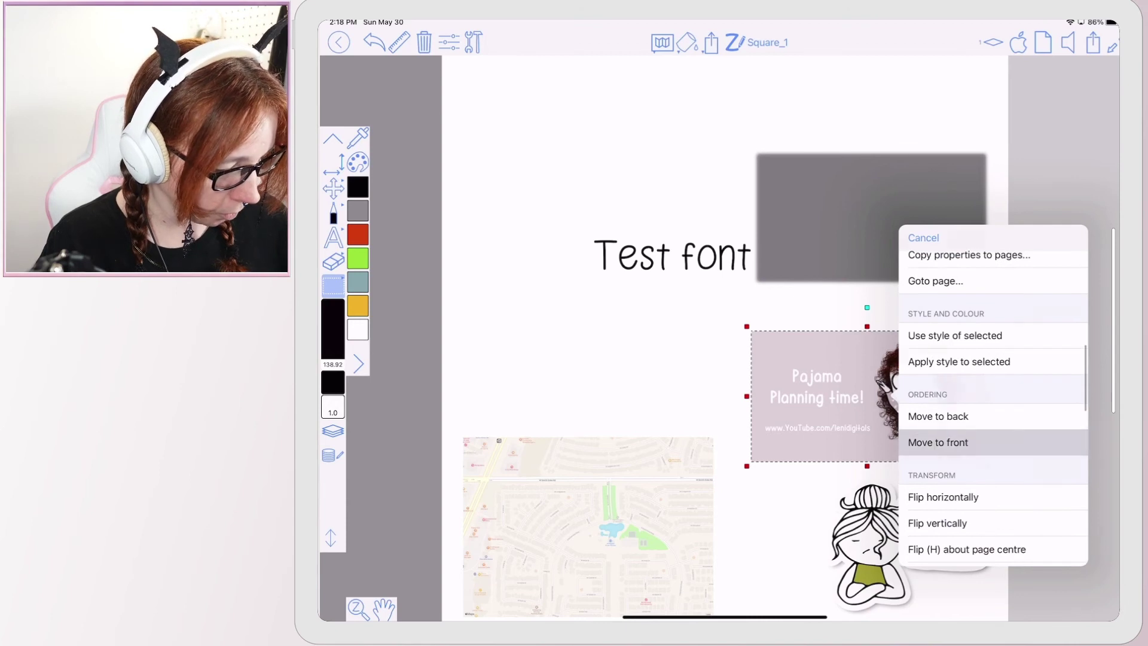
pyautogui.moveTo(823, 397); pyautogui.dragTo(832, 228)
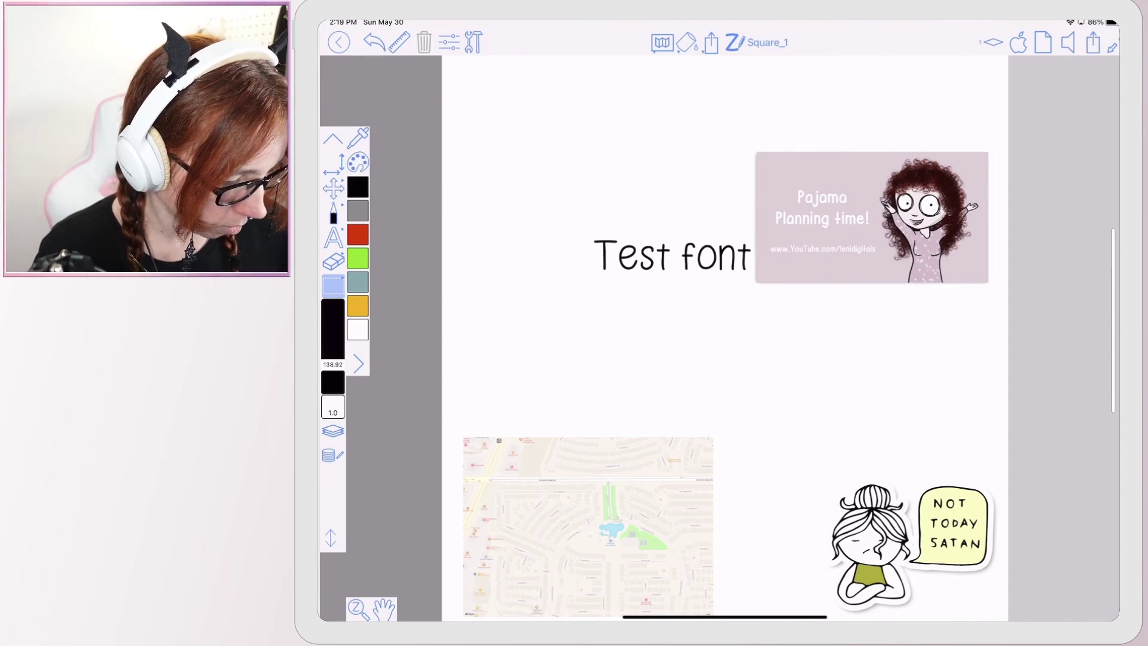
# - Switch to the freehand lasso selection and loop it around the 'Pajama Planning time!' image
pyautogui.click(333, 285)
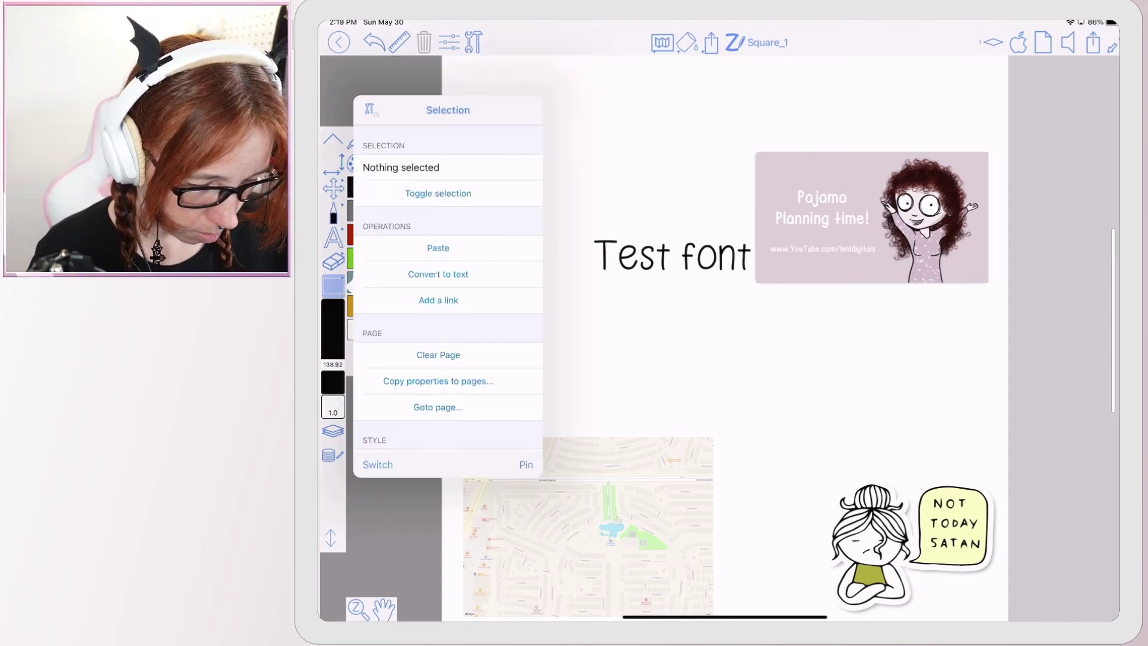
pyautogui.click(369, 109)
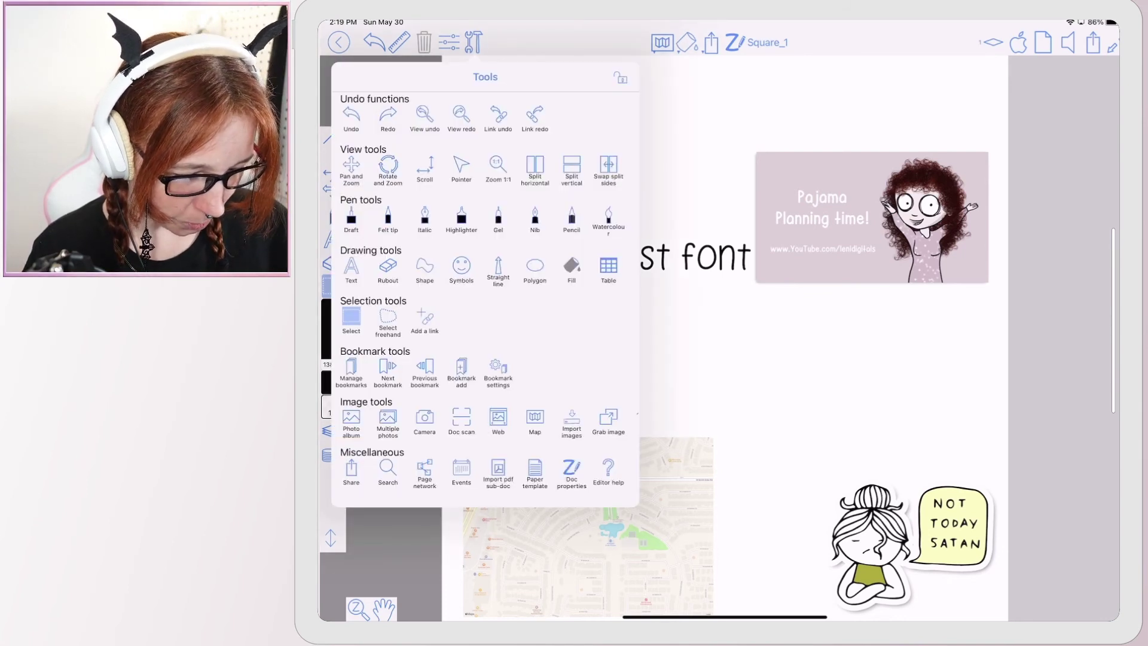
pyautogui.click(351, 315)
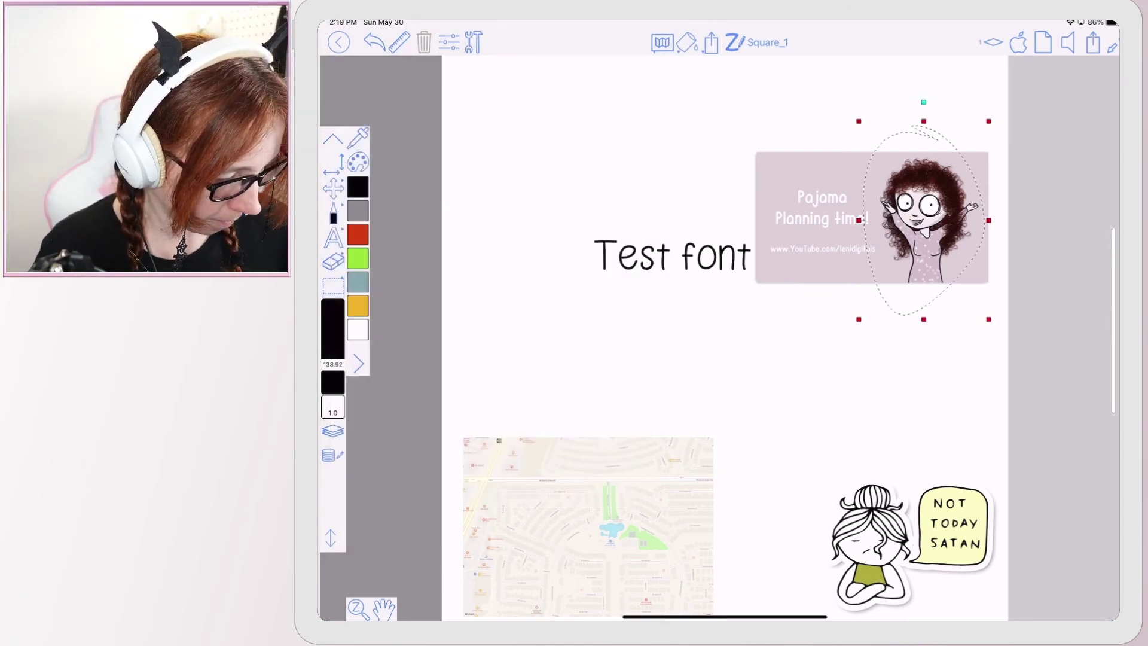
pyautogui.moveTo(833, 162); pyautogui.dragTo(954, 352)
pyautogui.moveTo(822, 122); pyautogui.dragTo(952, 321)
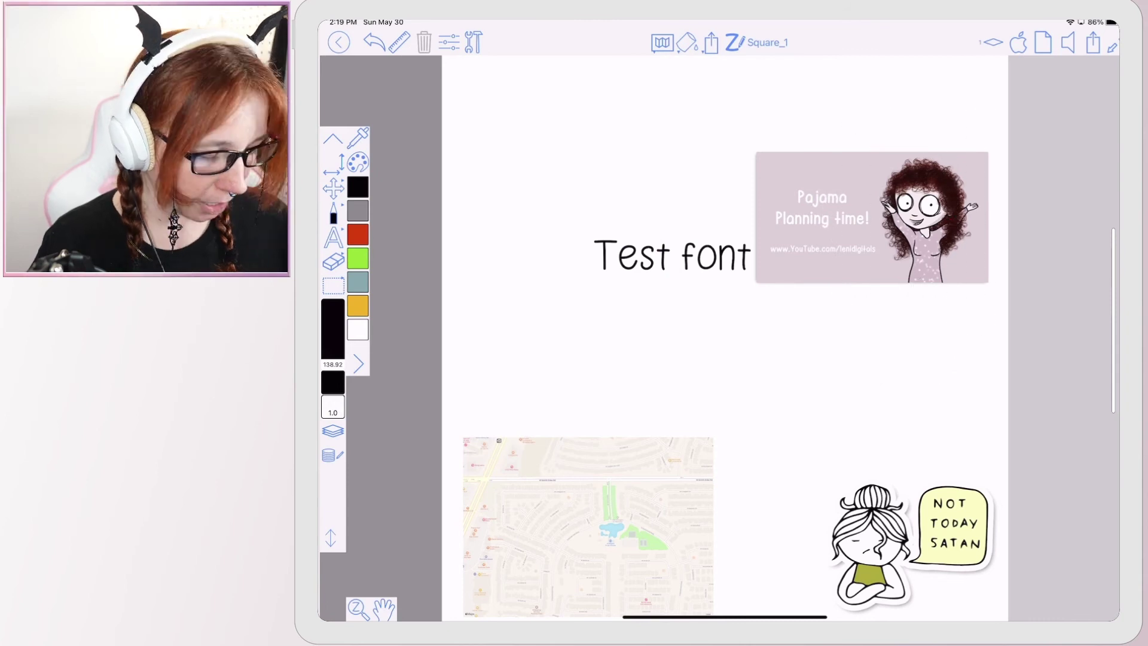
pyautogui.moveTo(838, 102); pyautogui.dragTo(966, 344)
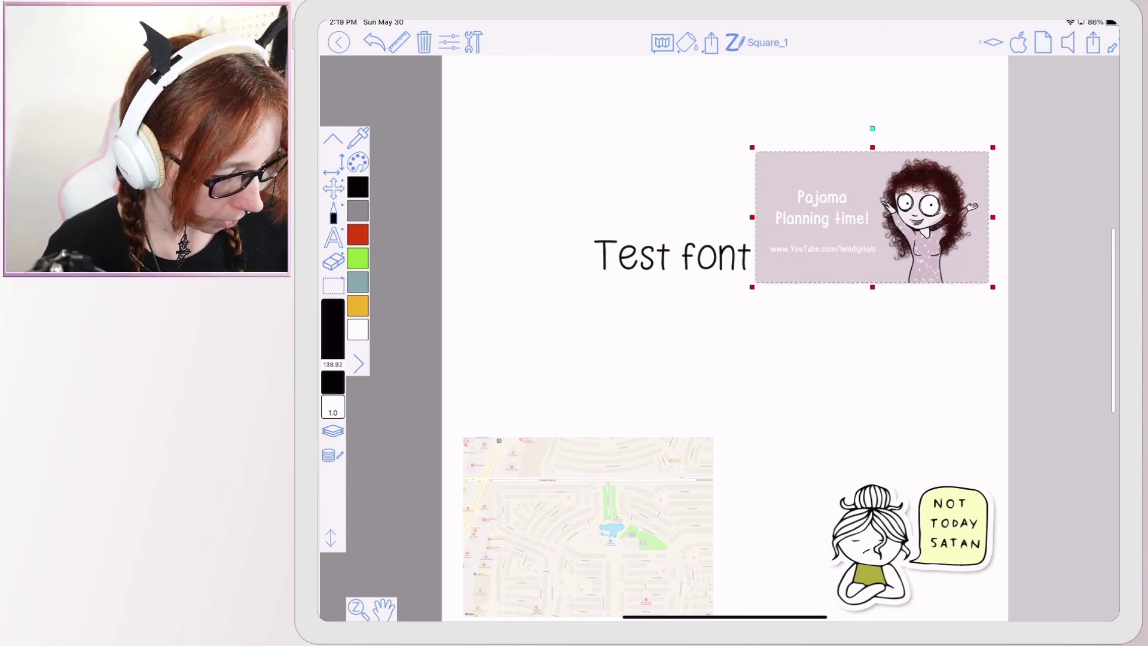
# - Move the Pajama image down, undo the move, deselect it, and reopen the tool list
pyautogui.moveTo(873, 215); pyautogui.dragTo(863, 302)
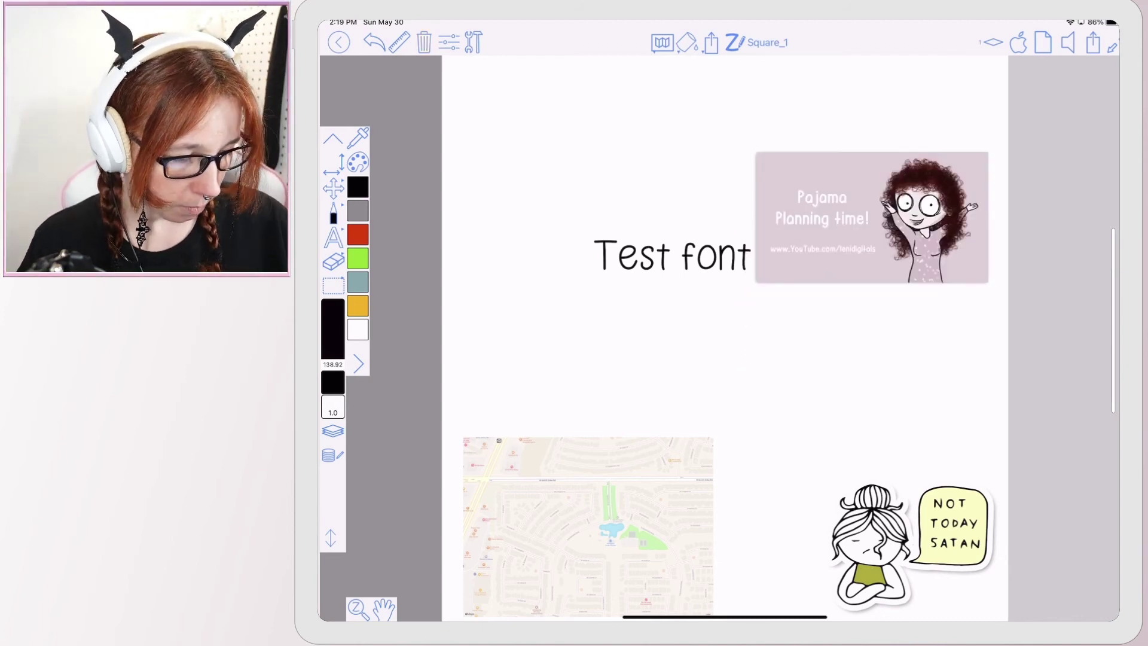
pyautogui.hotkey('ctrl', 'z')
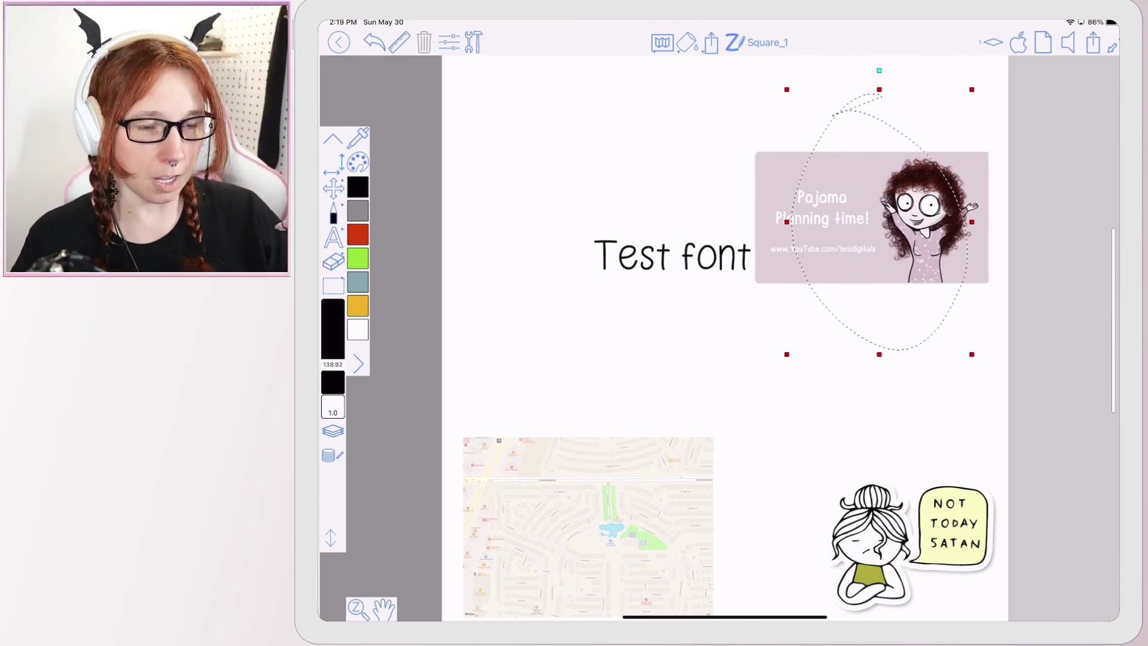
pyautogui.press('Escape')
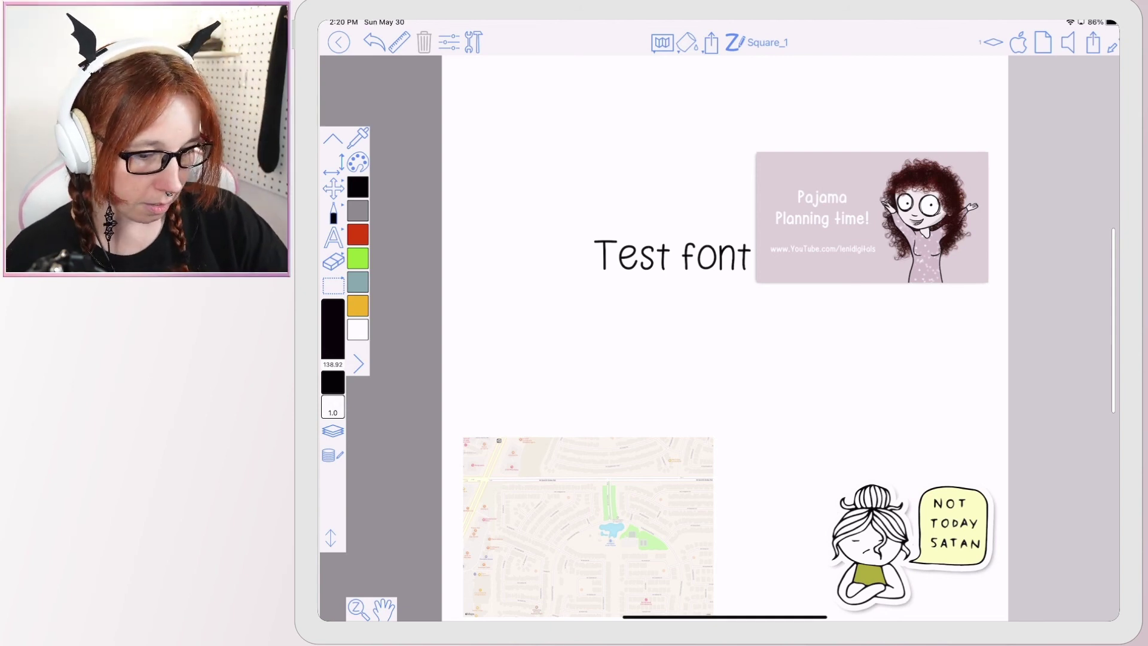
pyautogui.click(474, 42)
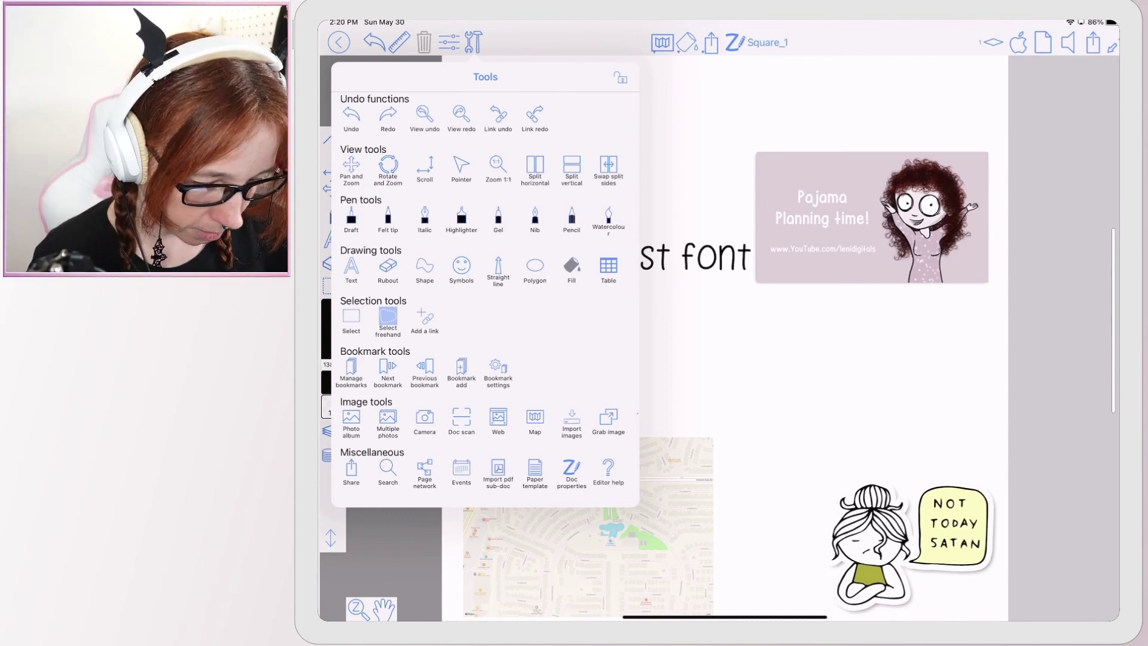
# - Start a text box, review font and bullet styles keeping no bullets, then insert the time and date
pyautogui.click(350, 267)
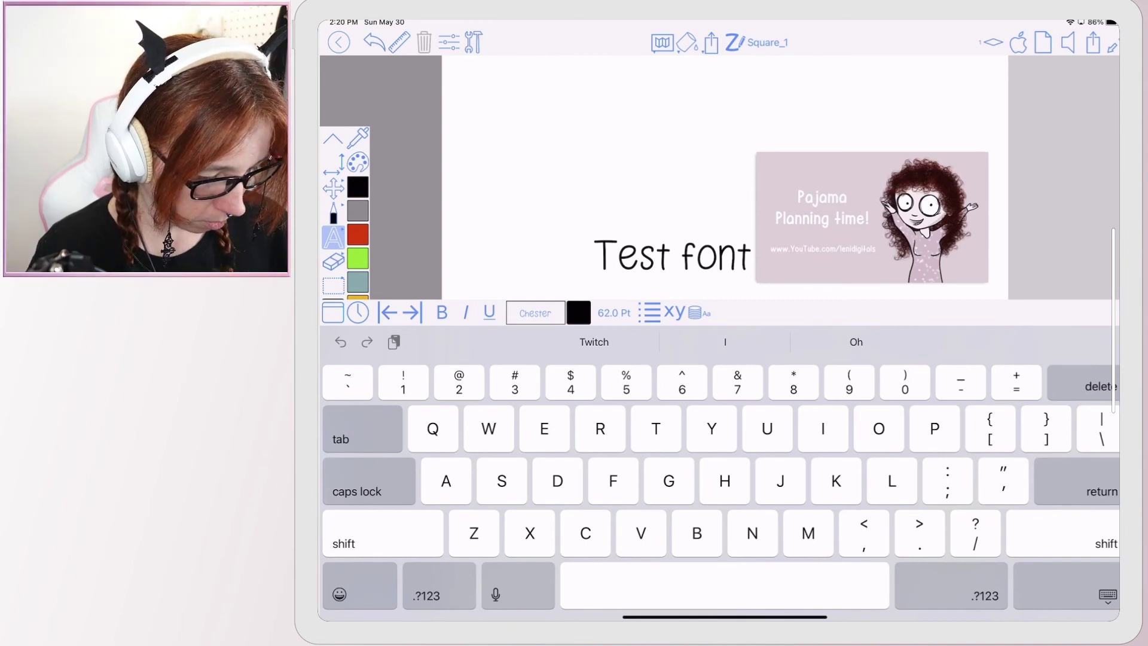
pyautogui.click(698, 312)
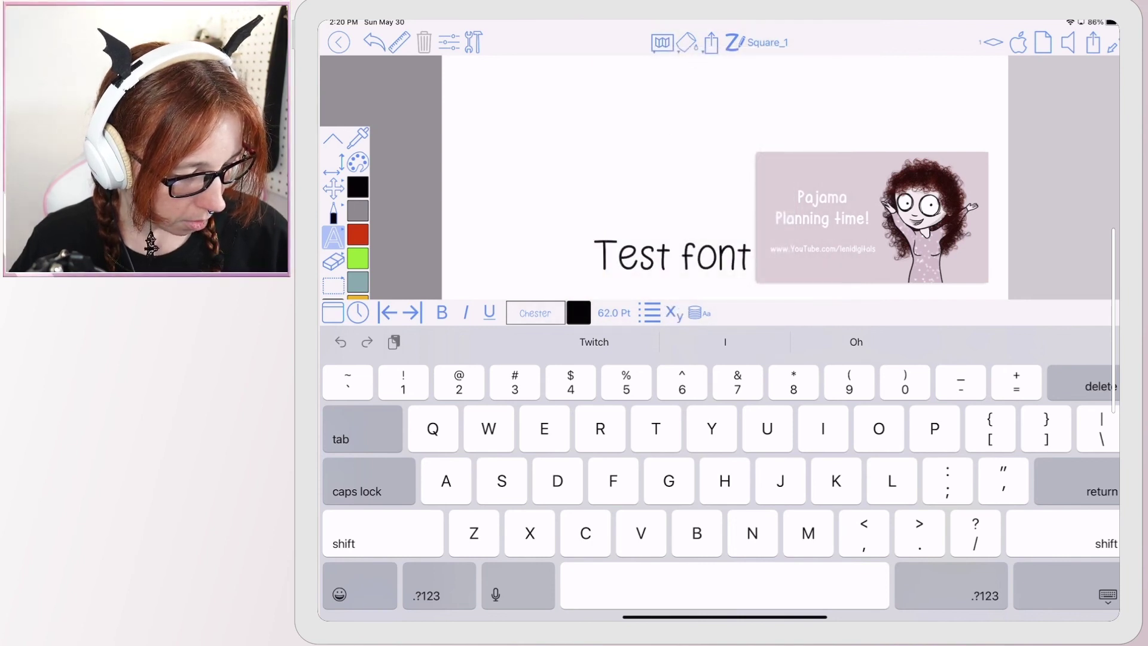
pyautogui.click(650, 313)
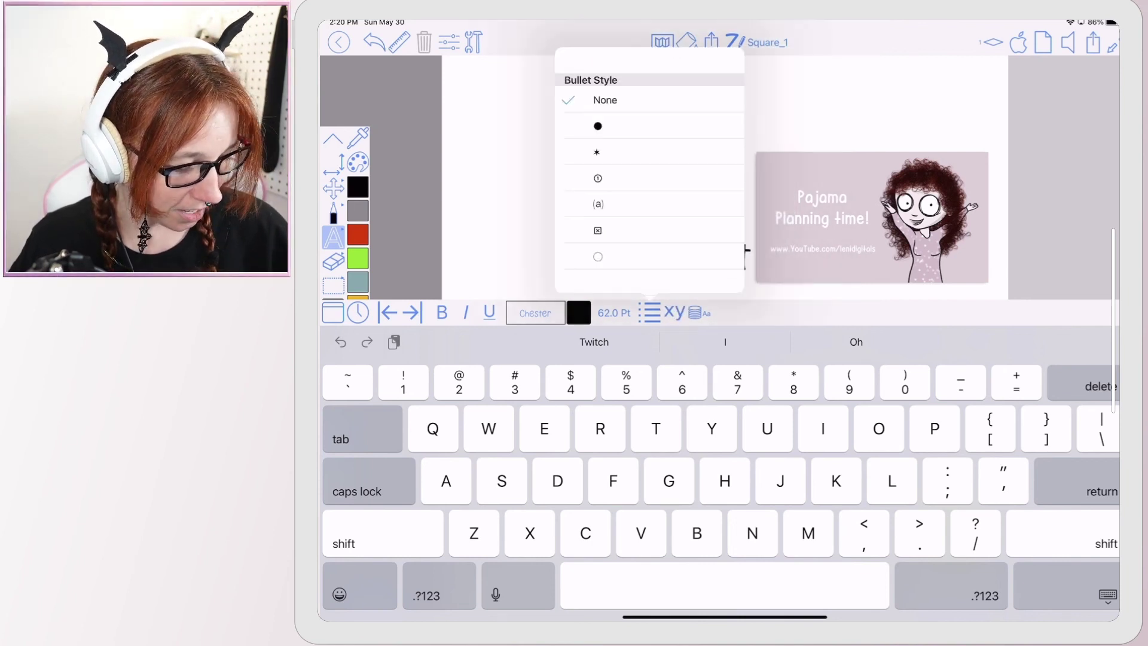
pyautogui.click(745, 256)
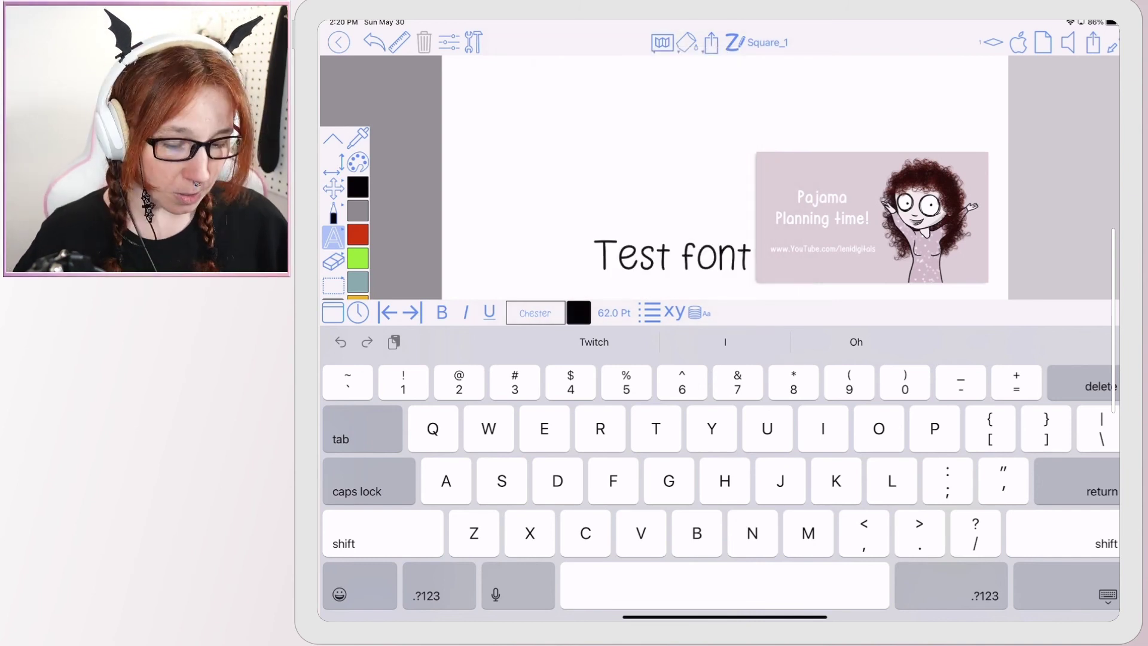
pyautogui.click(357, 312)
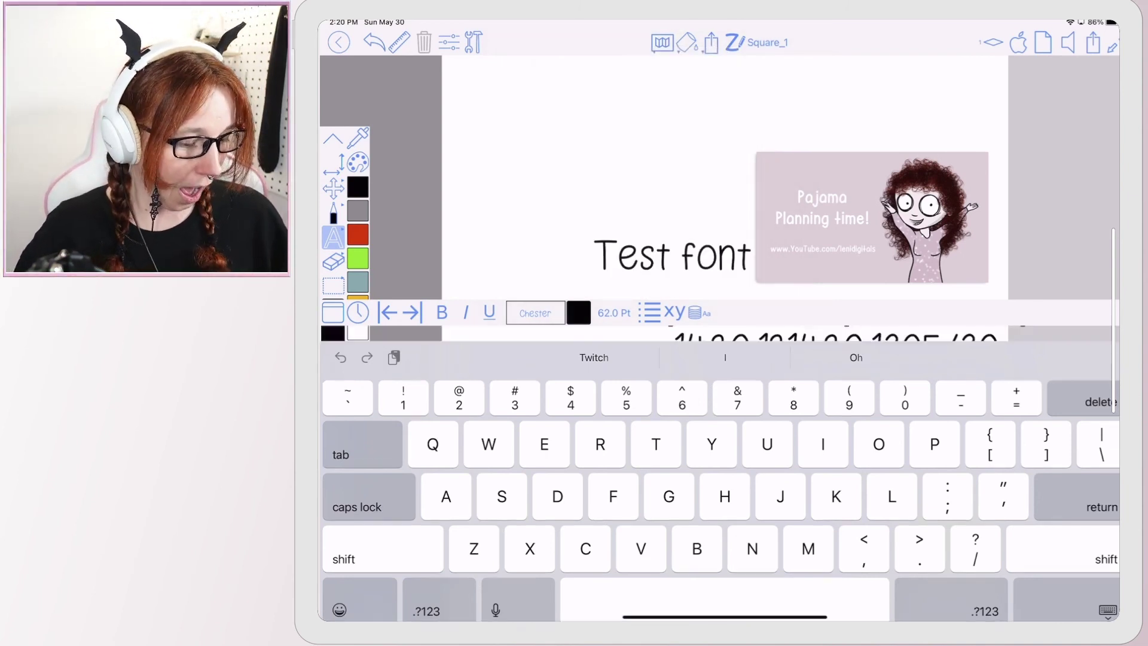